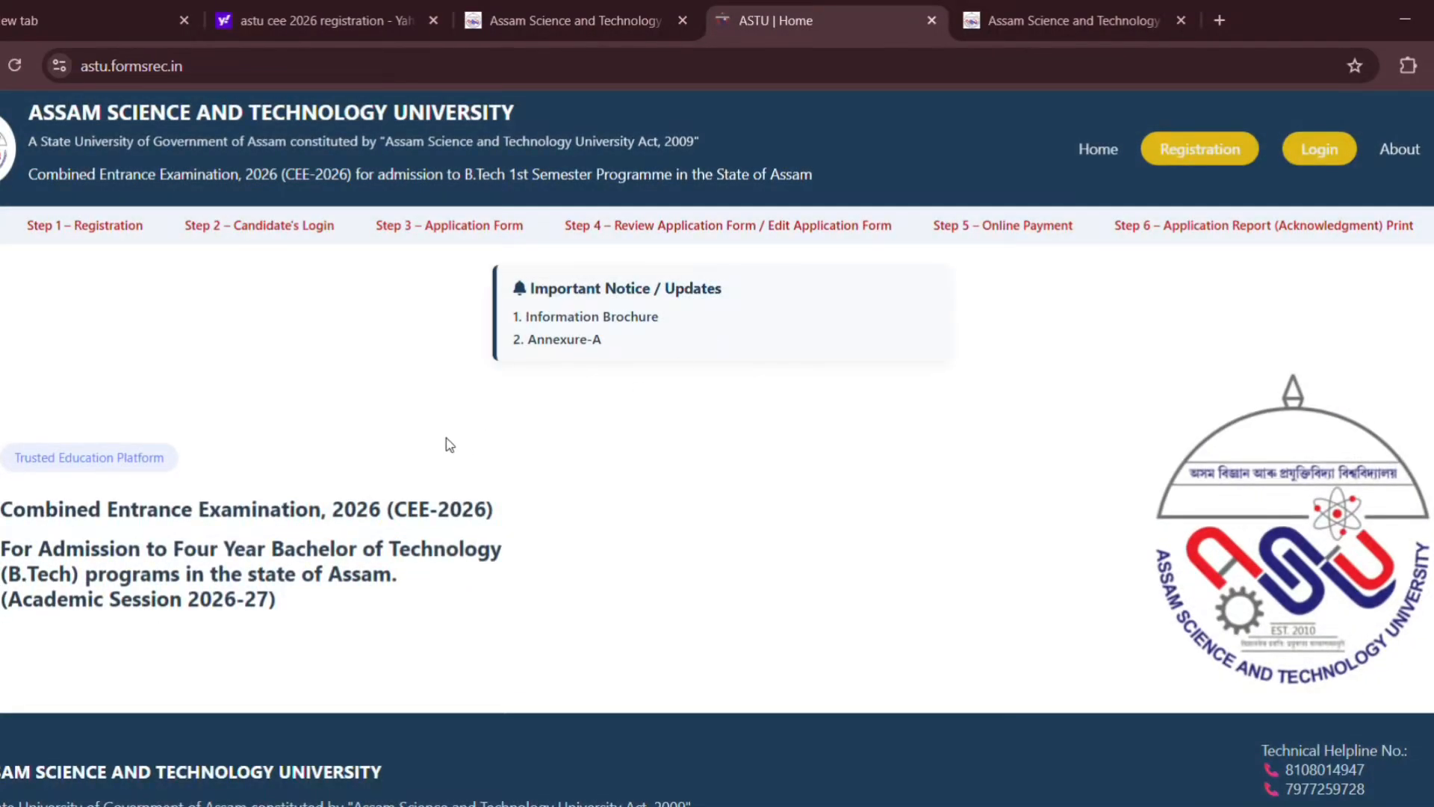
# - Open the CEE-2026 Information Brochure PDF and read through its opening pages
pyautogui.click(639, 322)
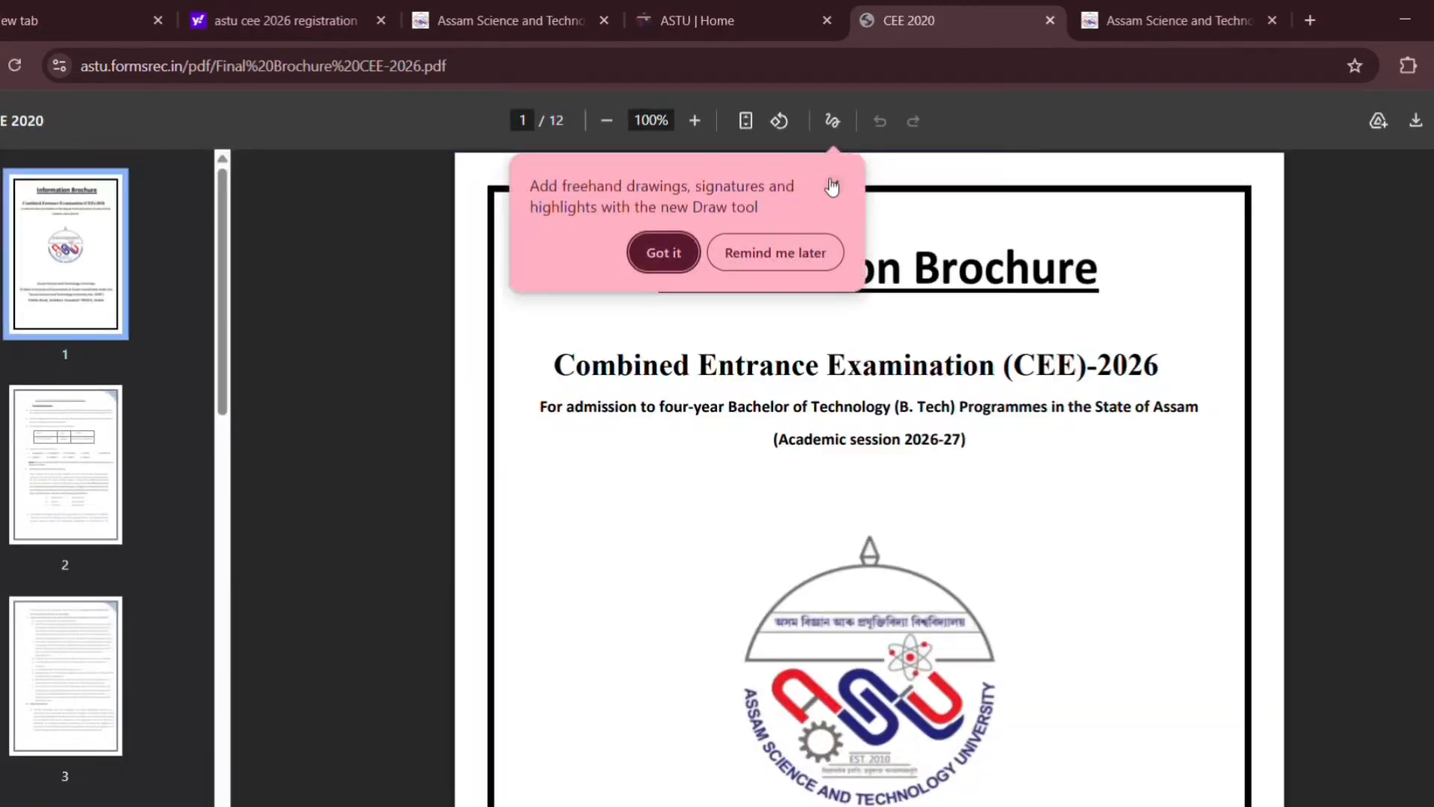
pyautogui.click(833, 185)
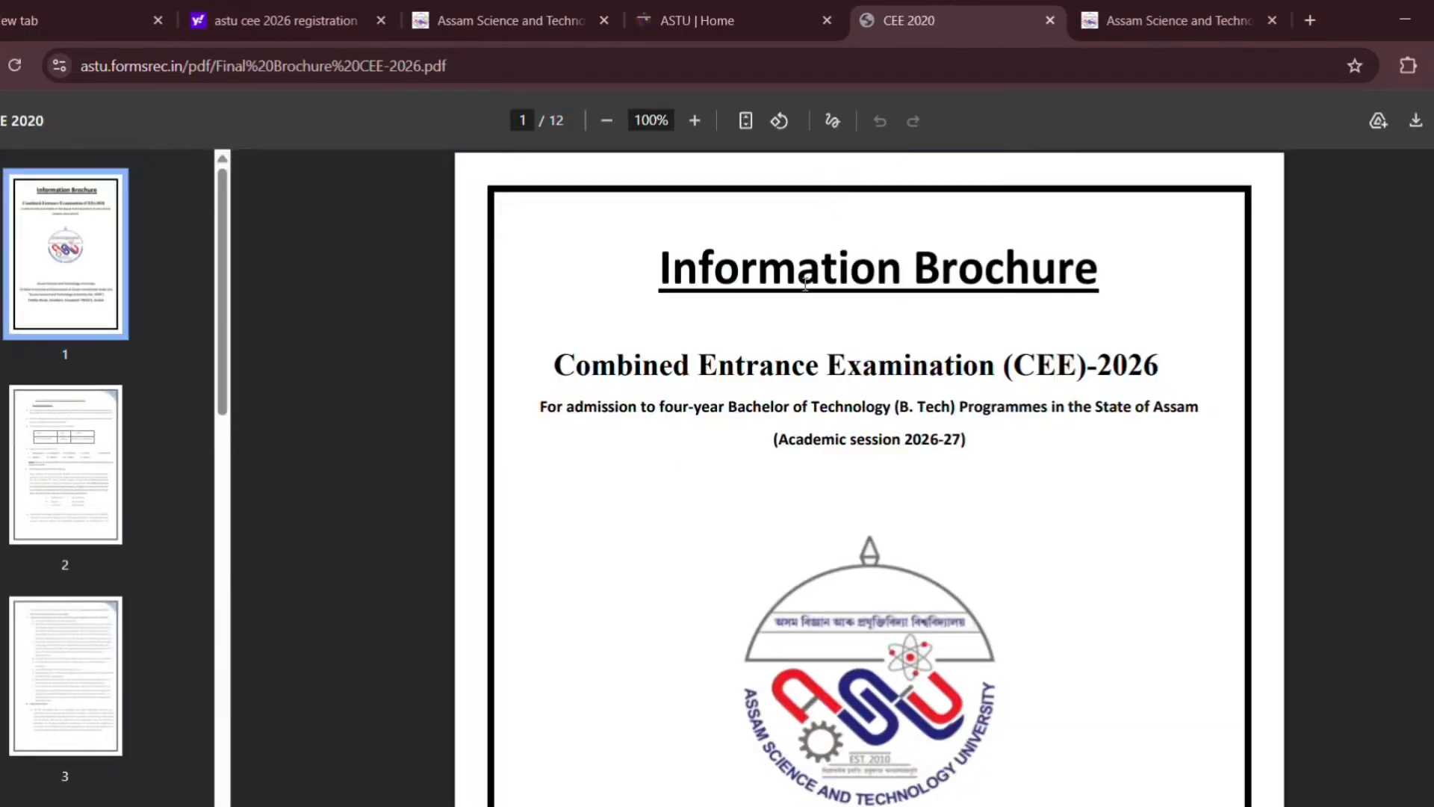
pyautogui.scroll(-15, 738, 381)
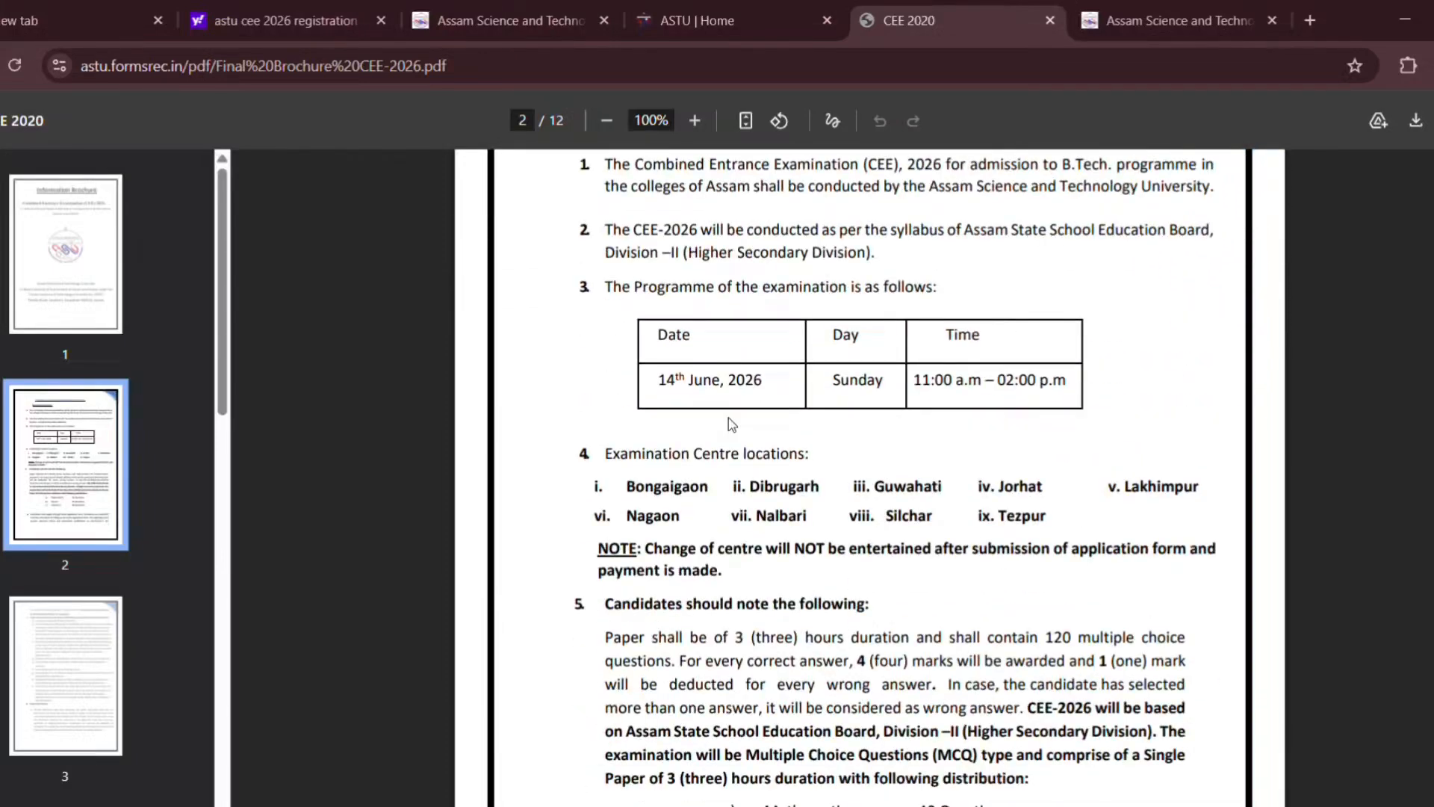
pyautogui.scroll(3, 732, 389)
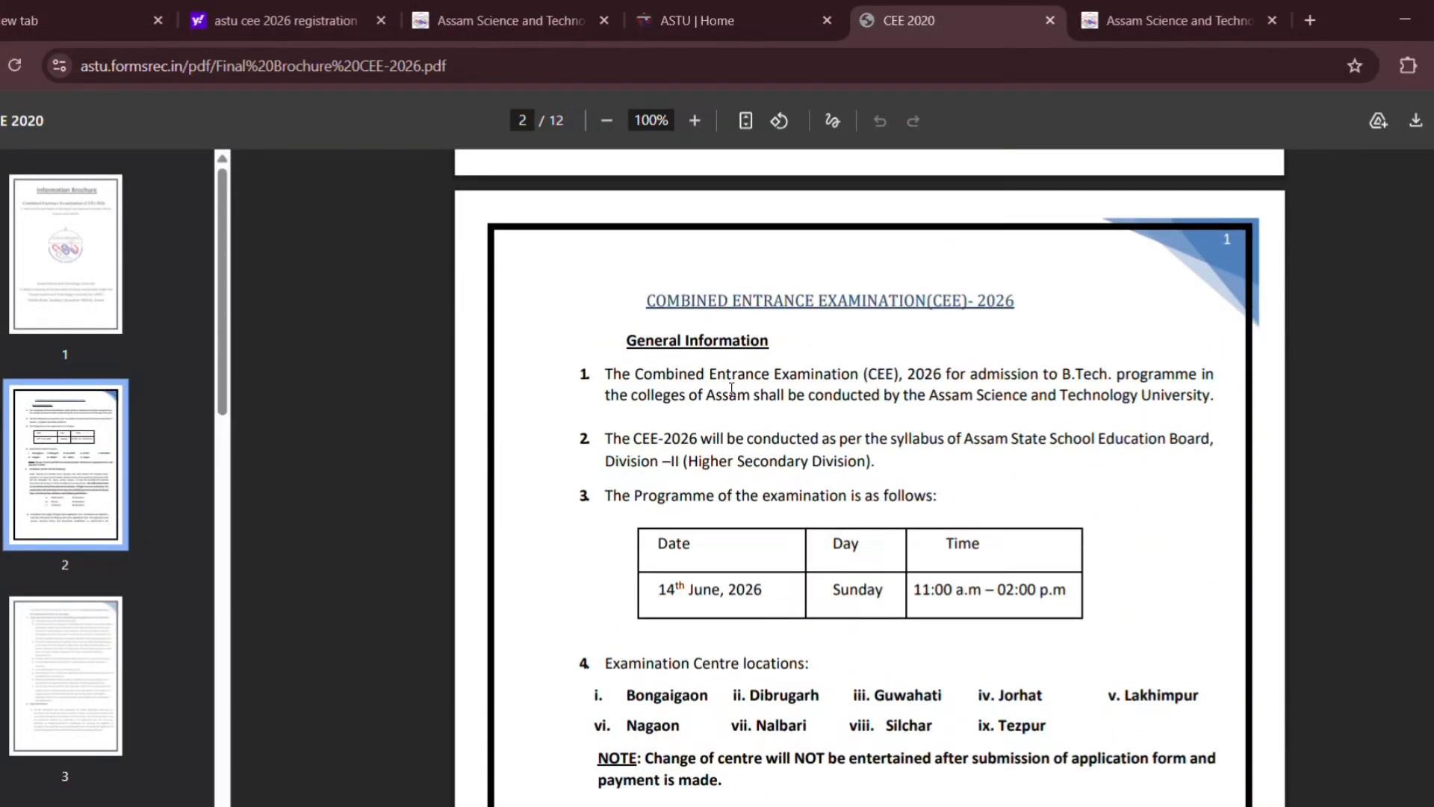
pyautogui.scroll(-3, 637, 430)
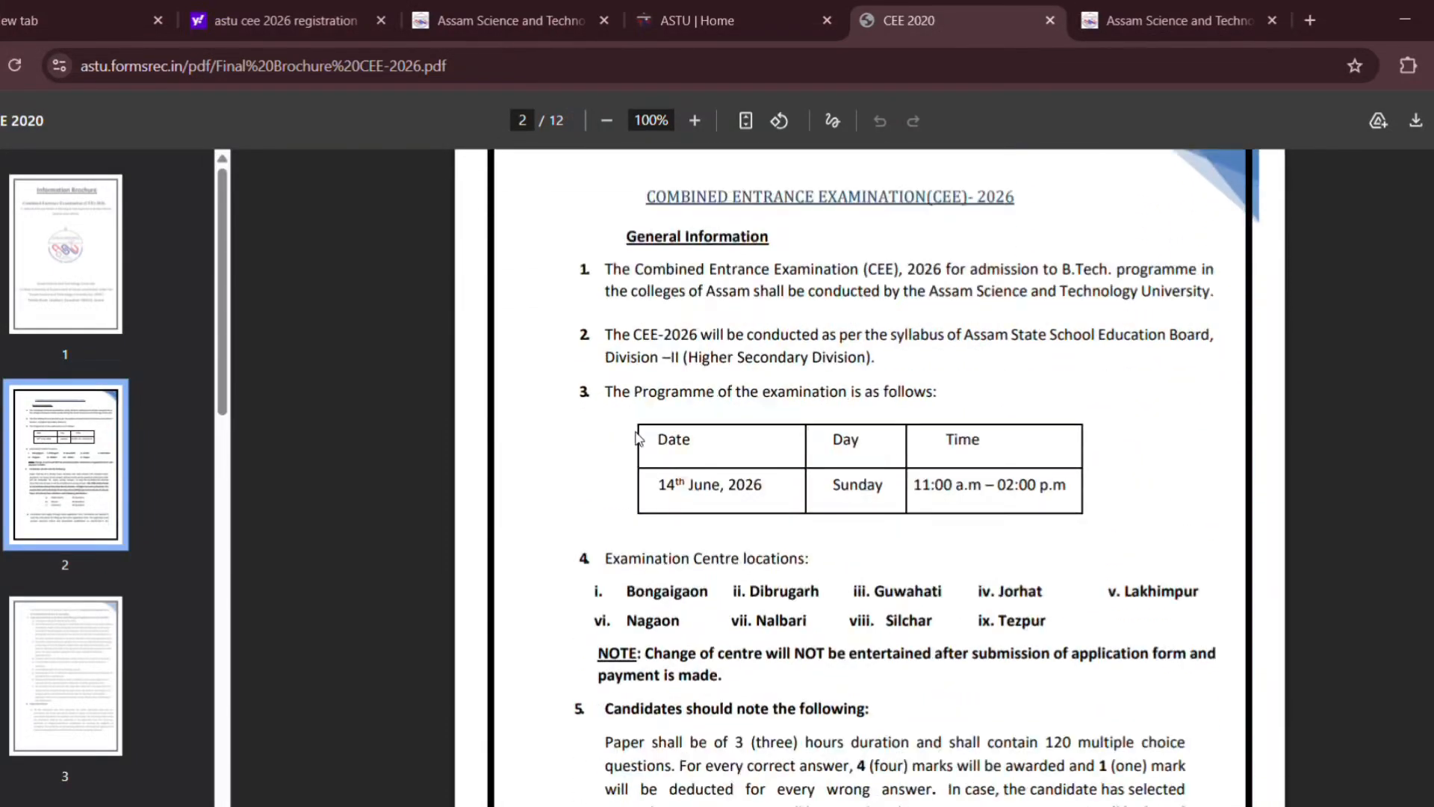
pyautogui.scroll(-7, 636, 438)
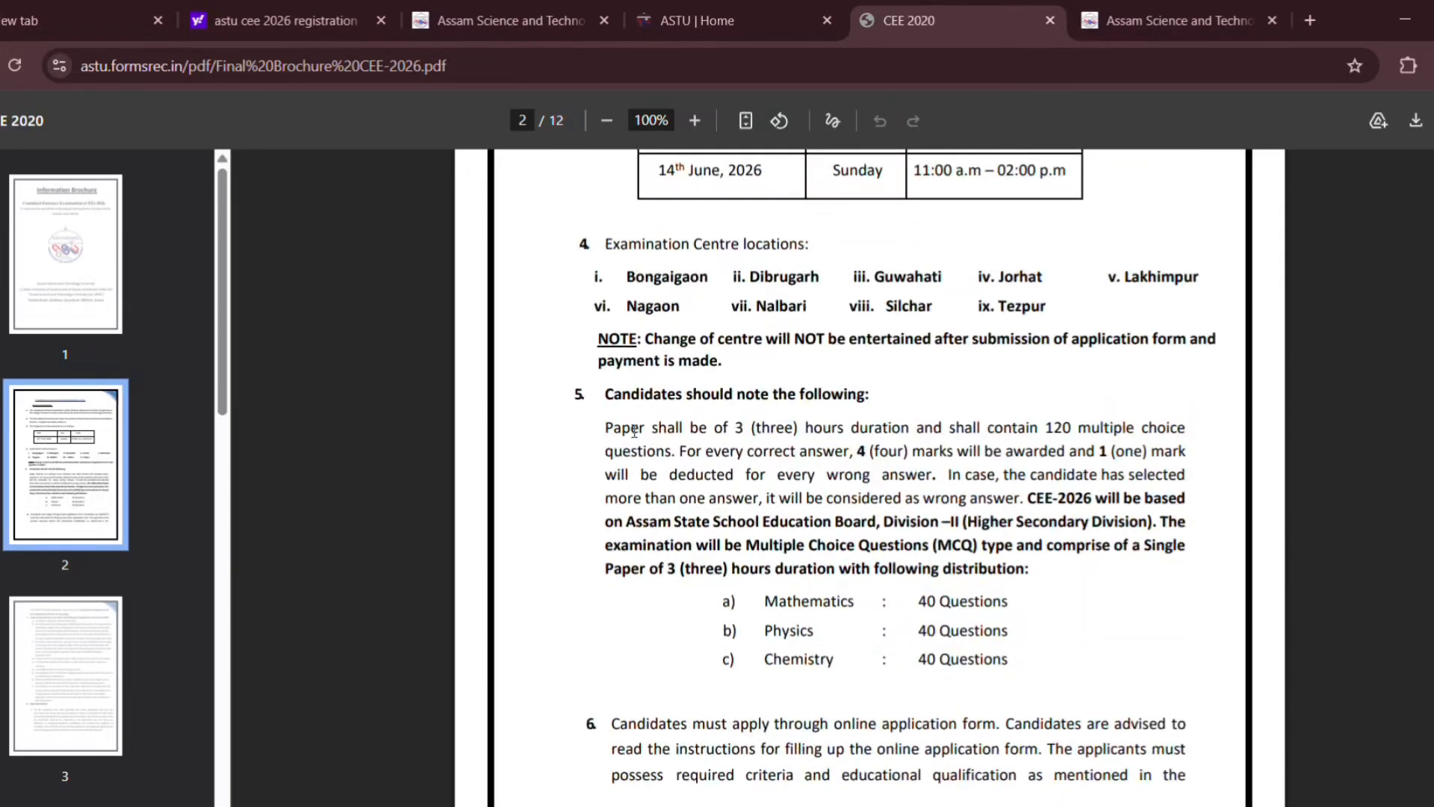
pyautogui.scroll(-12, 631, 431)
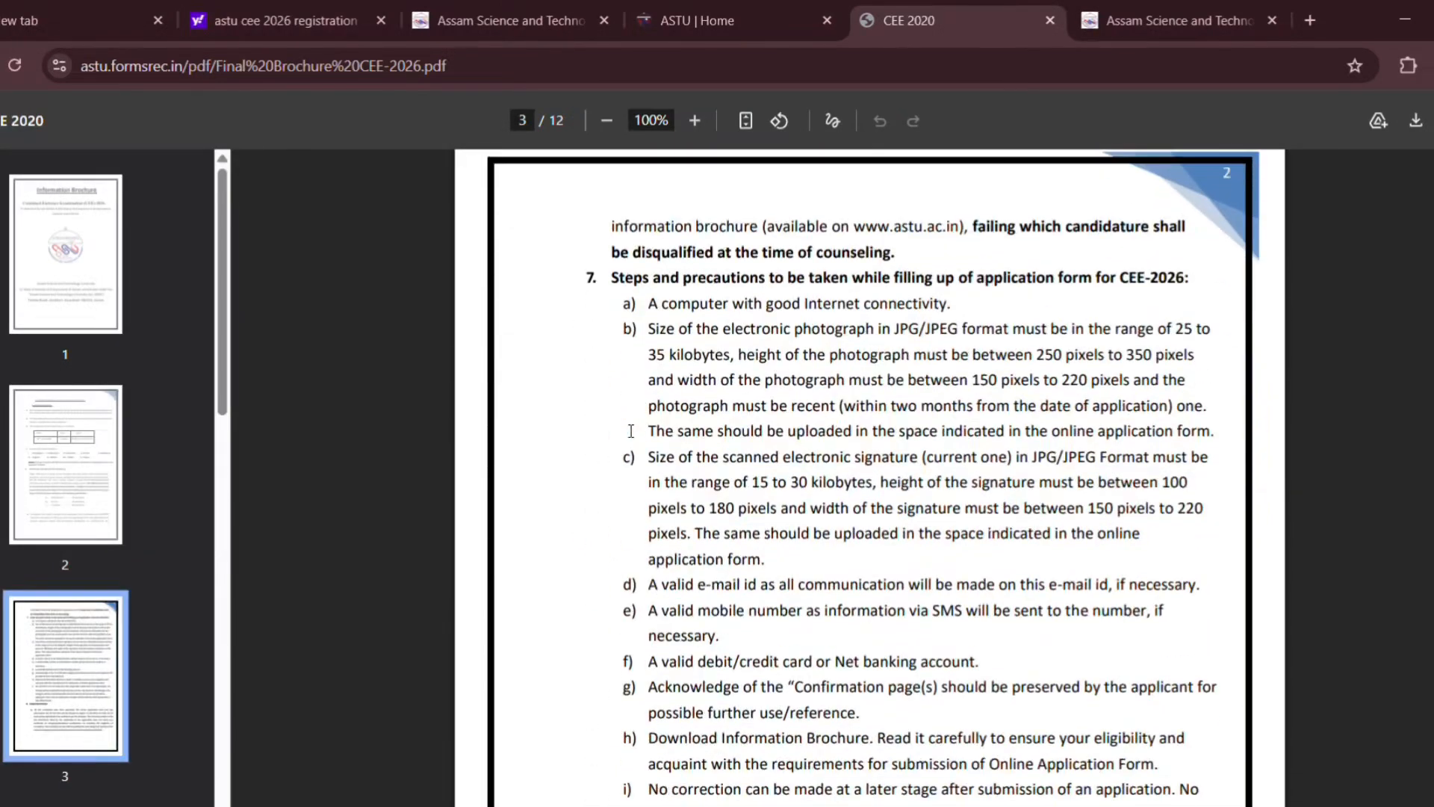
pyautogui.scroll(-7, 631, 431)
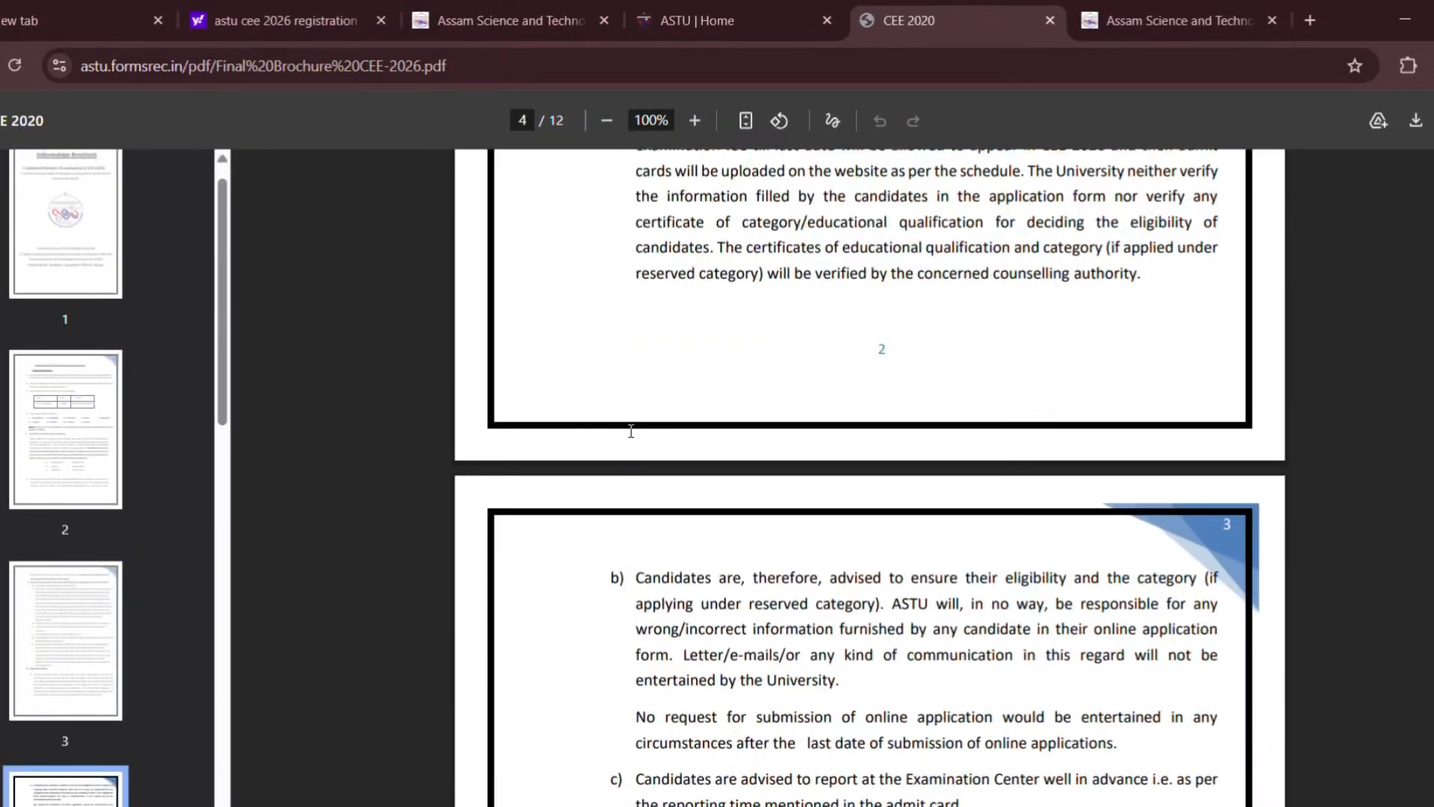
pyautogui.scroll(-4, 632, 431)
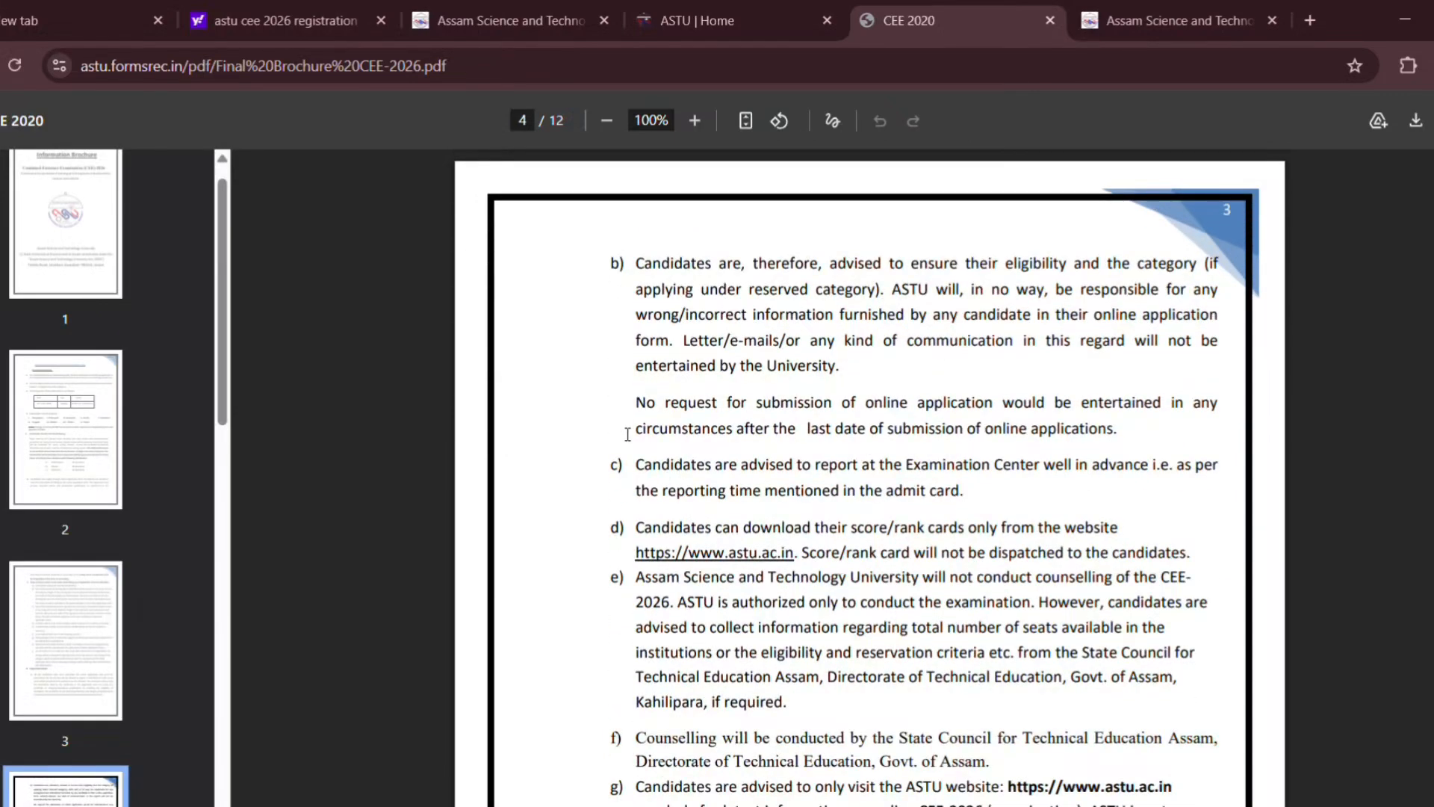
# - Read on to the Annexure-B table, then bring up the ASTU CEE-2026 news page
pyautogui.scroll(-20, 628, 434)
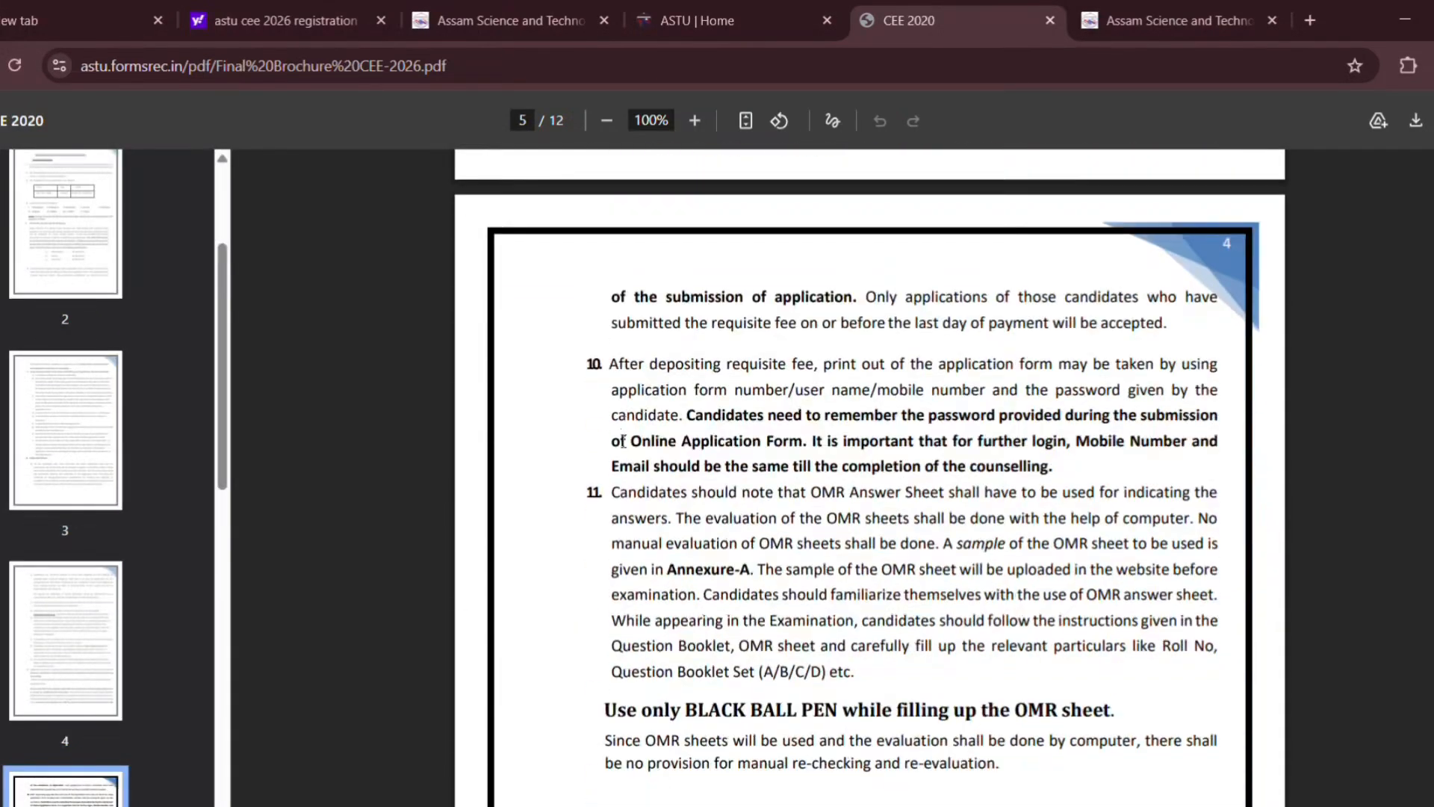
pyautogui.scroll(-9, 623, 441)
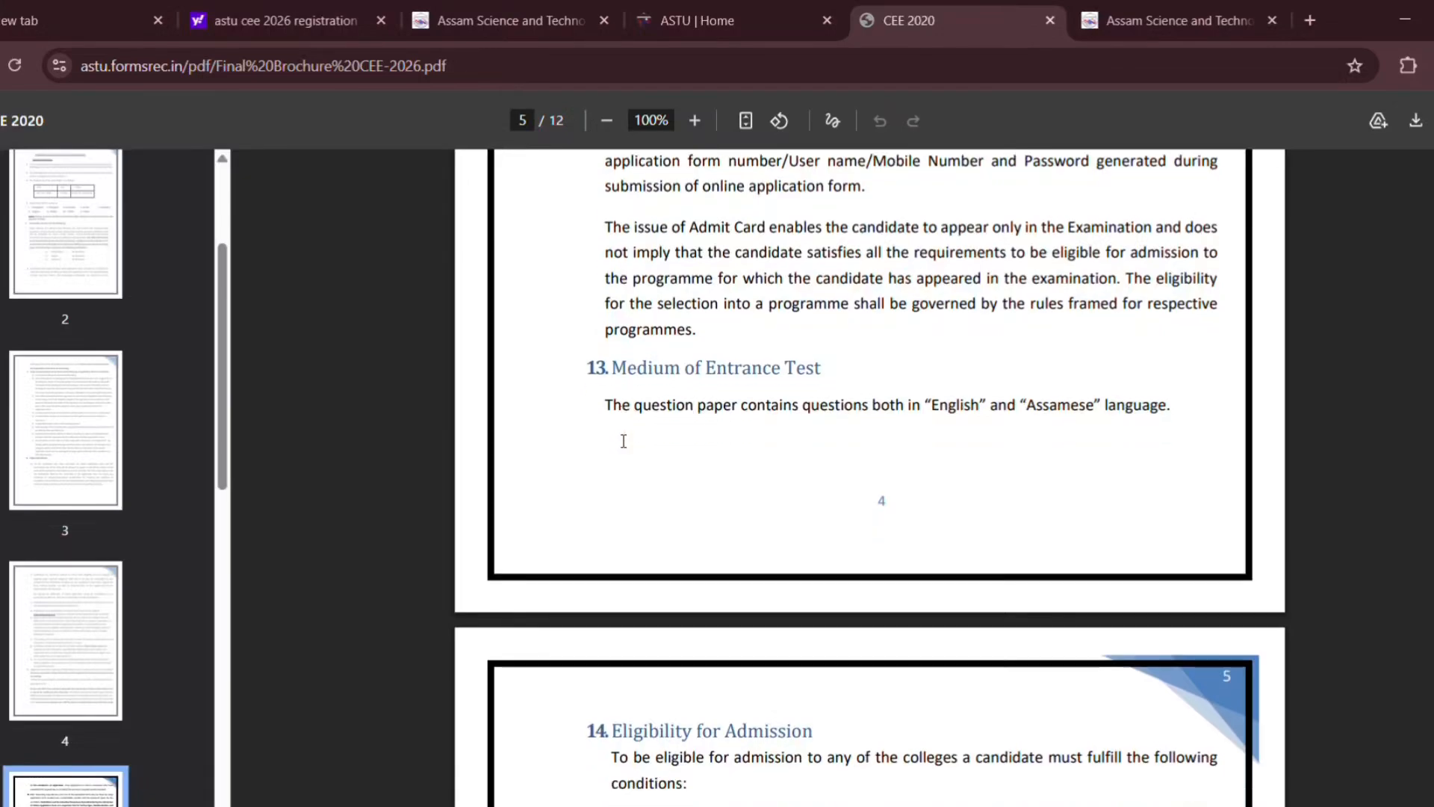
pyautogui.scroll(-4, 623, 441)
pyautogui.scroll(-20, 626, 442)
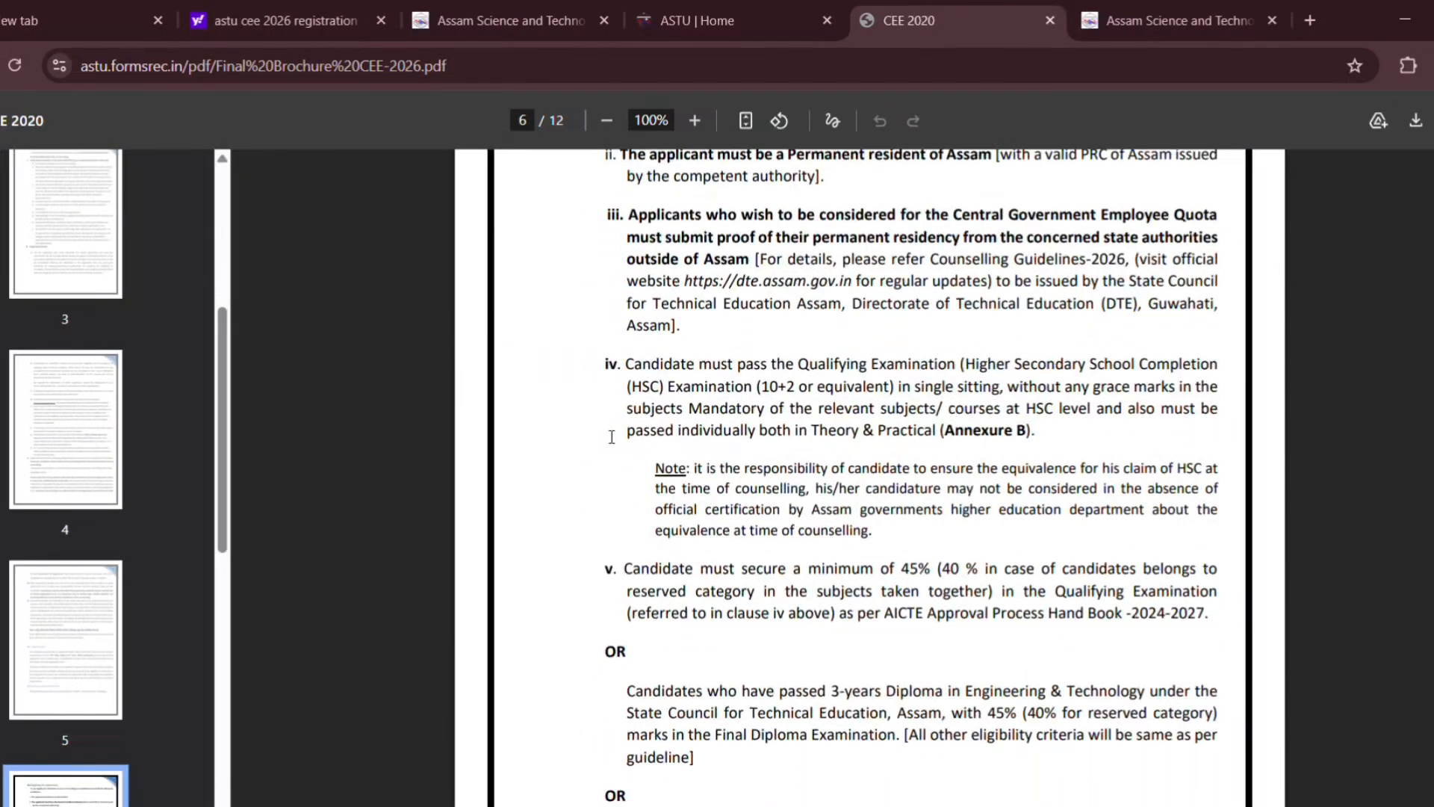
pyautogui.scroll(-20, 611, 436)
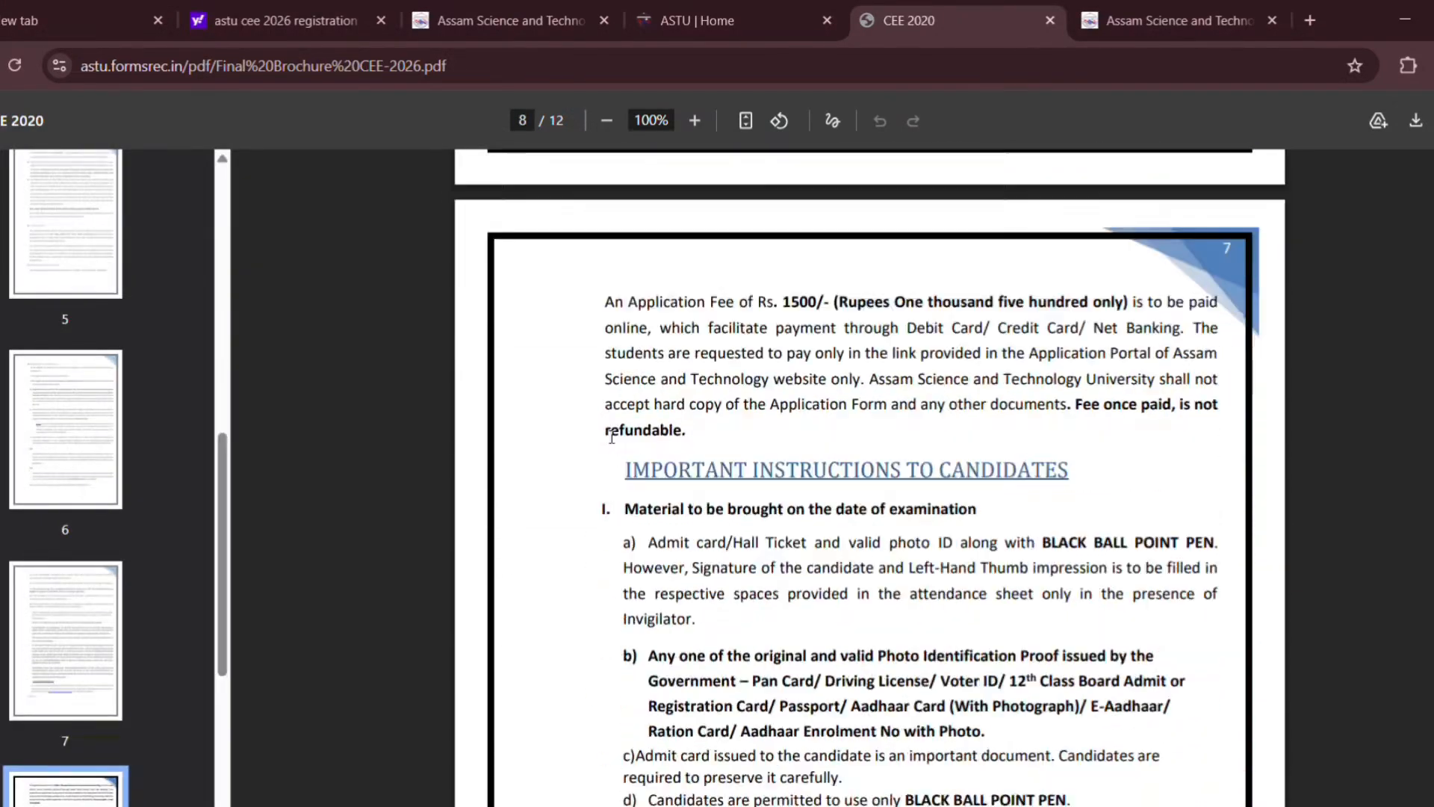
pyautogui.scroll(-20, 612, 437)
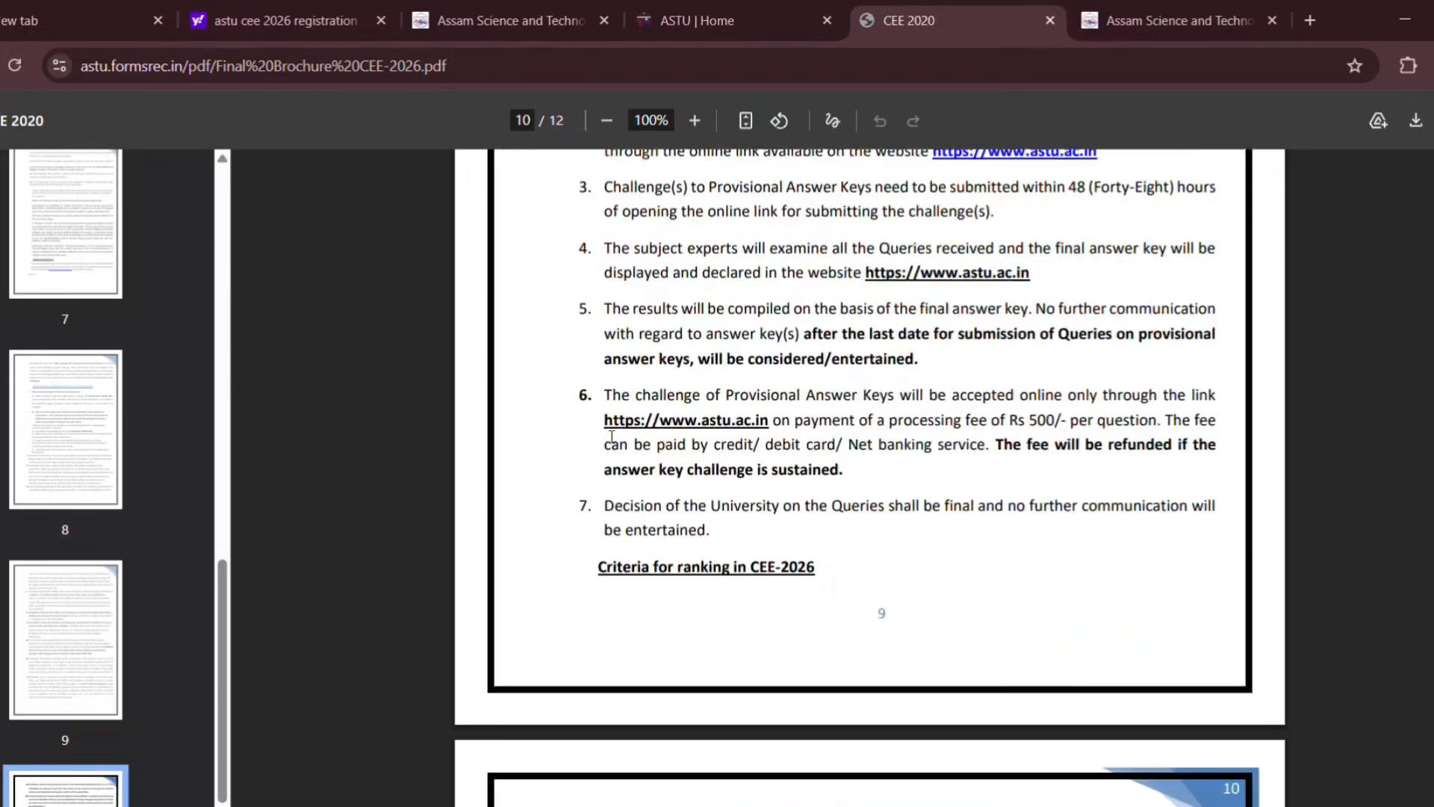
pyautogui.scroll(-10, 612, 437)
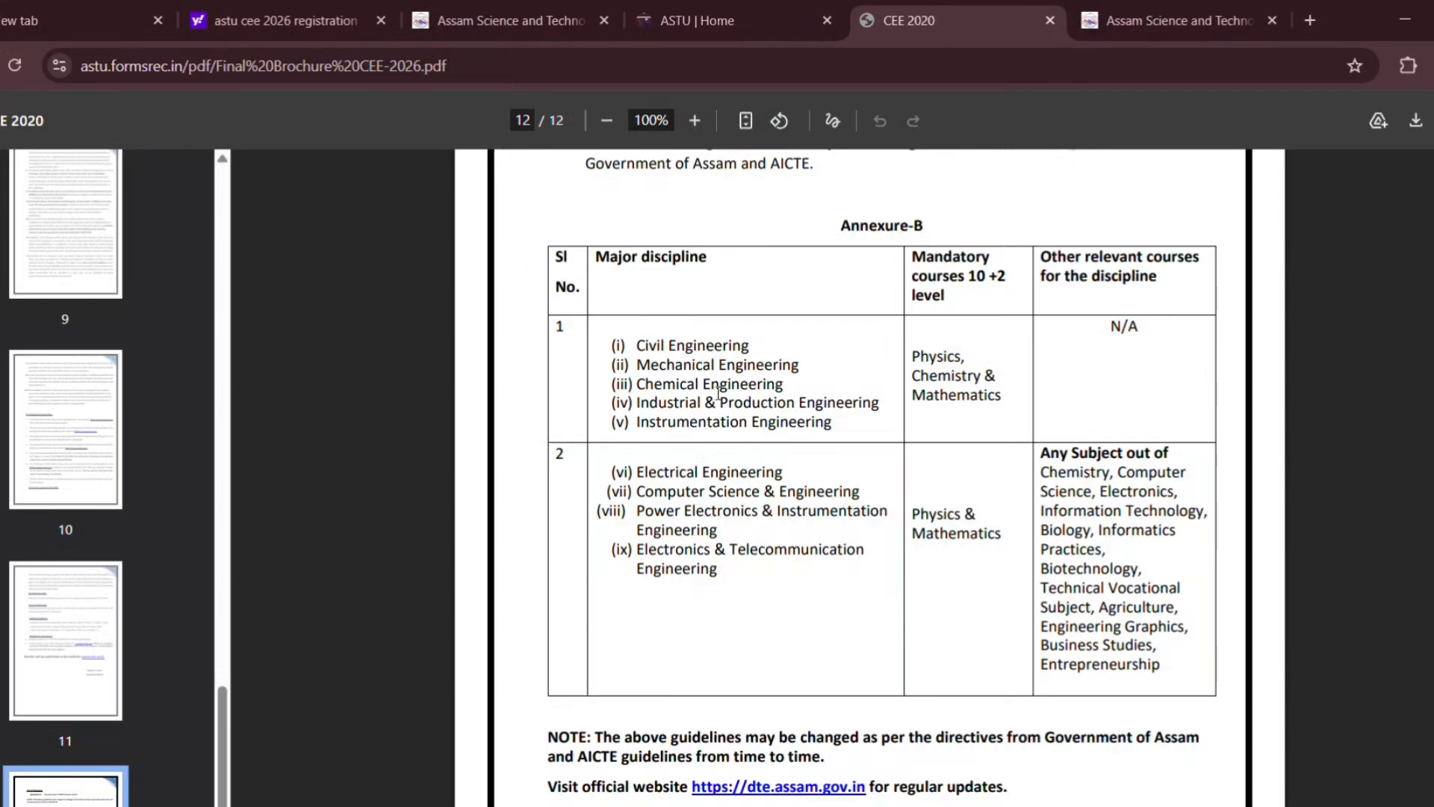
pyautogui.scroll(-2, 718, 392)
pyautogui.scroll(15, 718, 392)
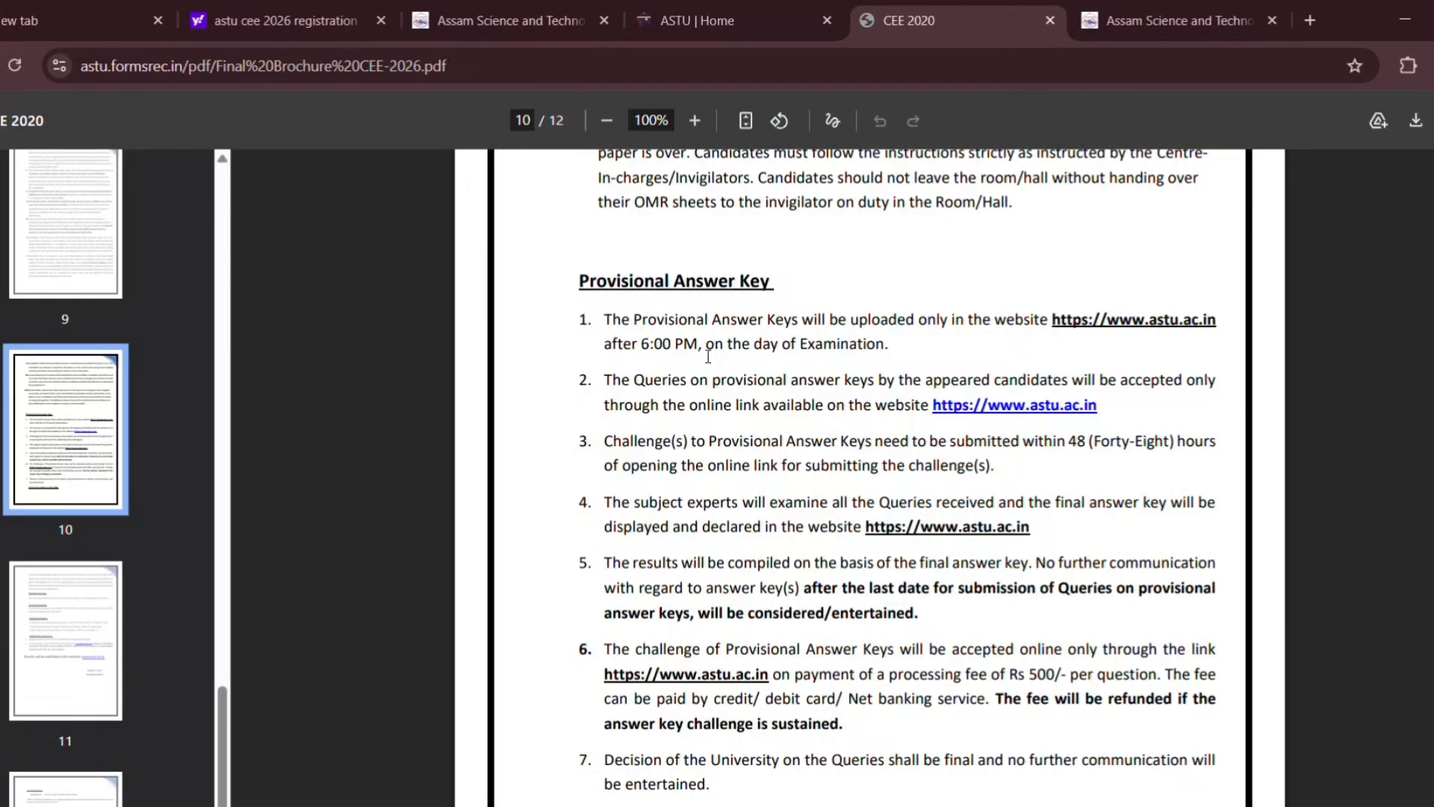
pyautogui.scroll(12, 708, 356)
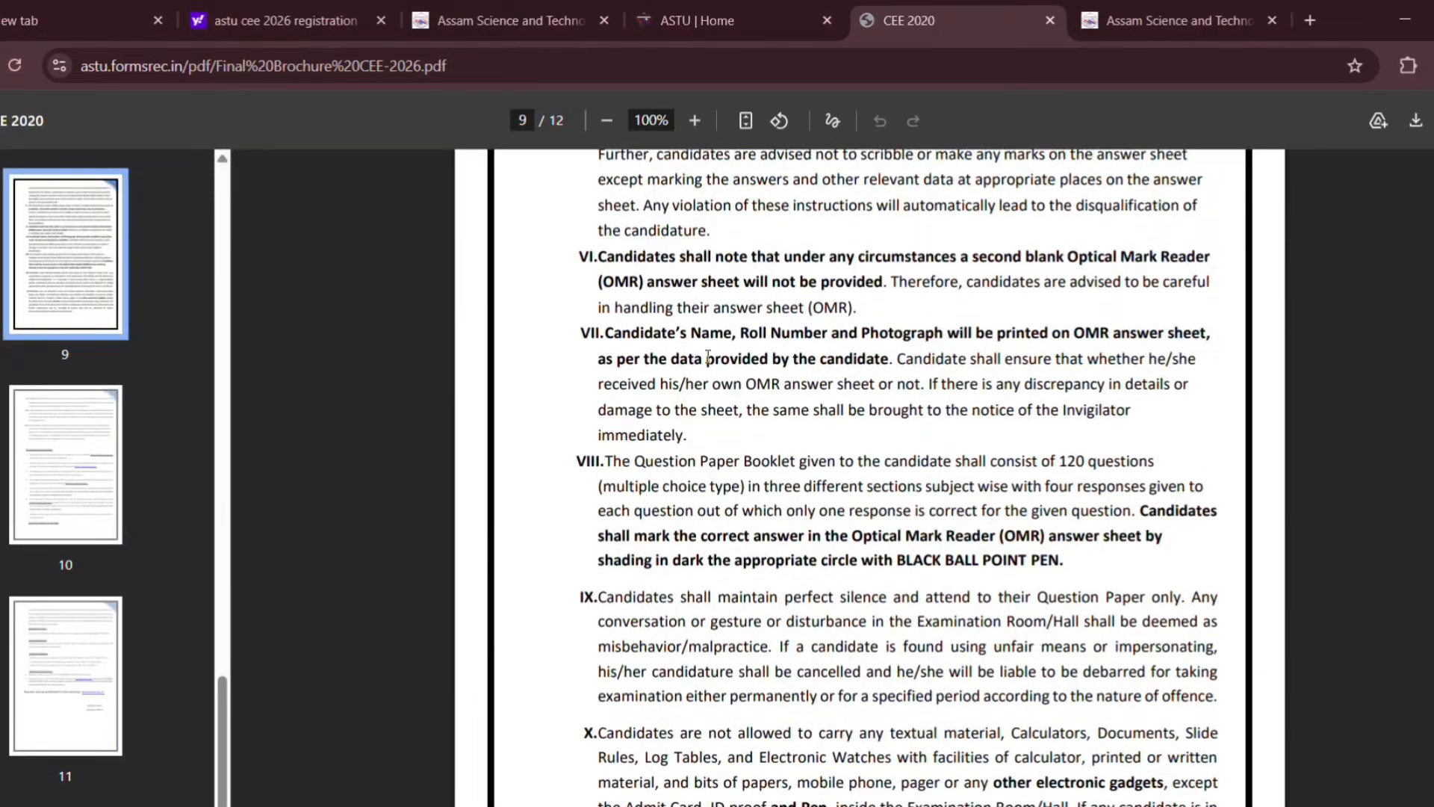
pyautogui.scroll(20, 708, 357)
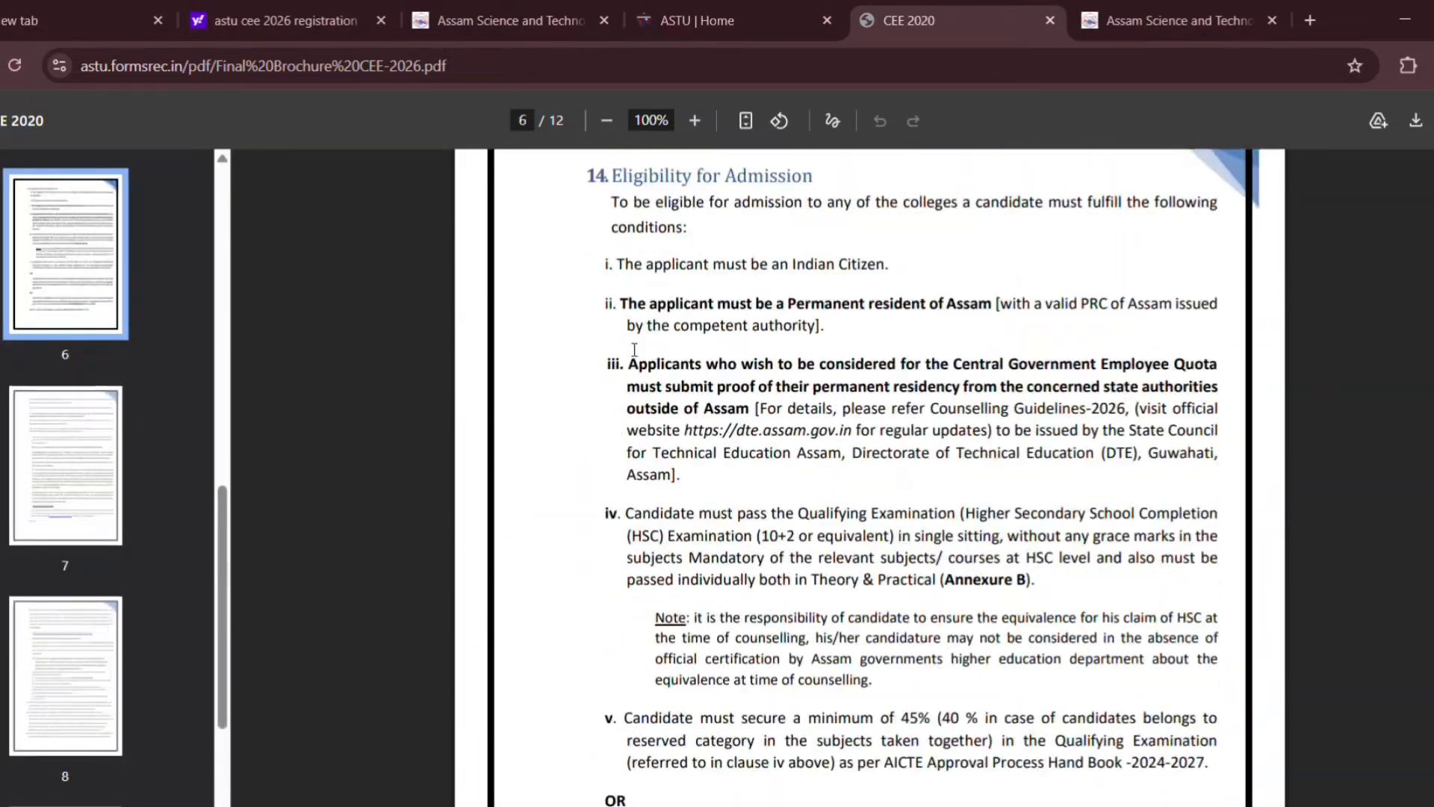
pyautogui.click(511, 9)
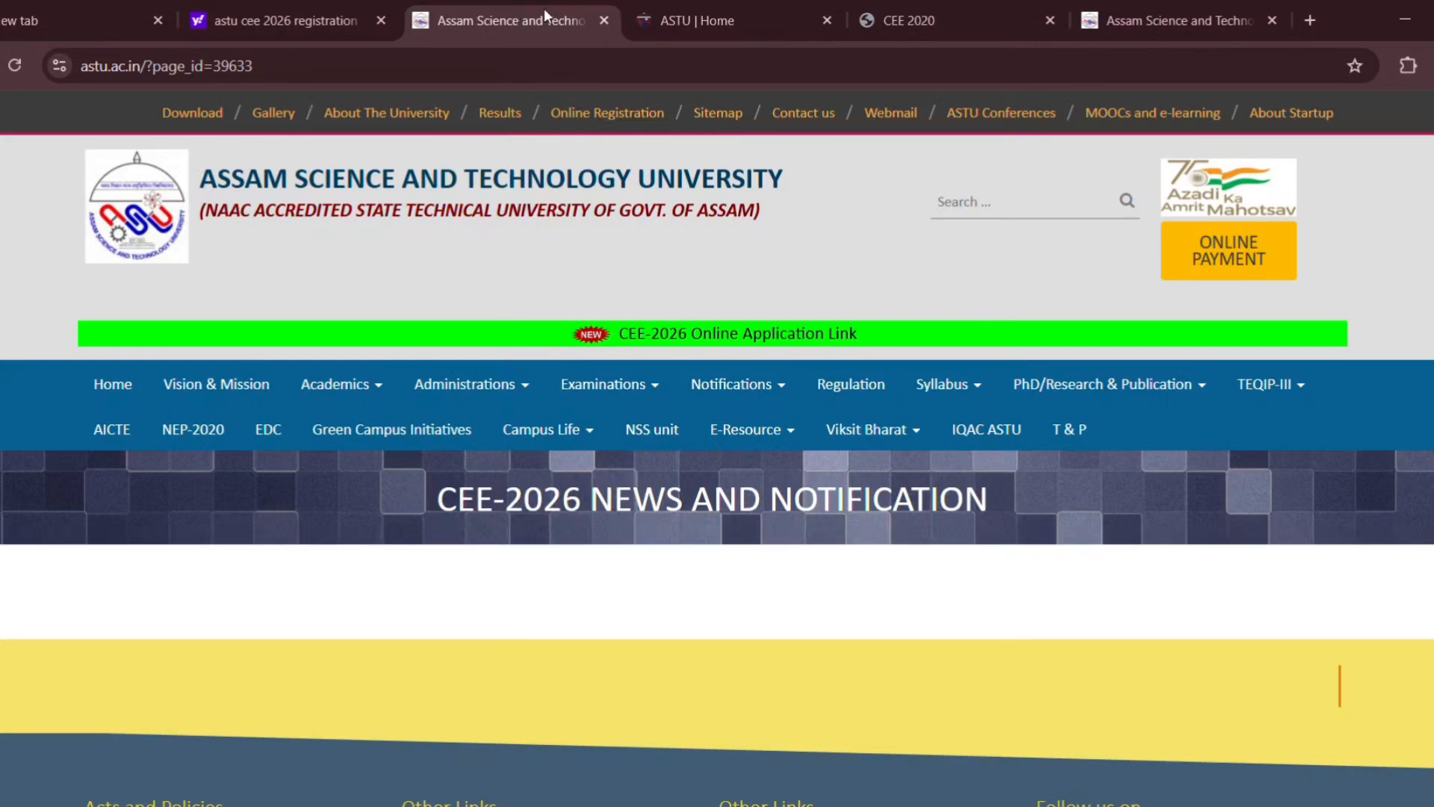
# - View both pages of the Annexure-A OMR sheet specimen, then return to ASTU Home
pyautogui.click(886, 3)
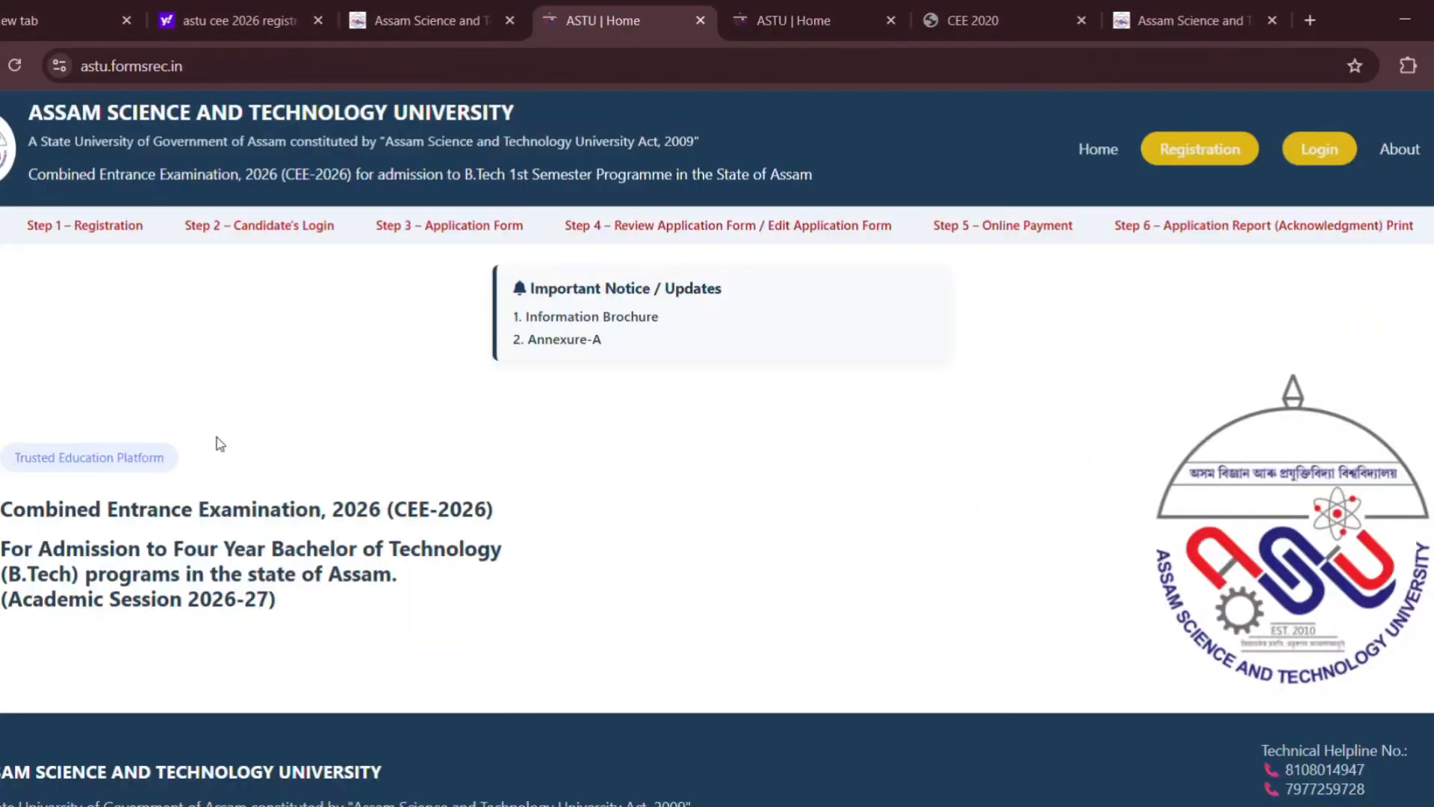
pyautogui.click(580, 342)
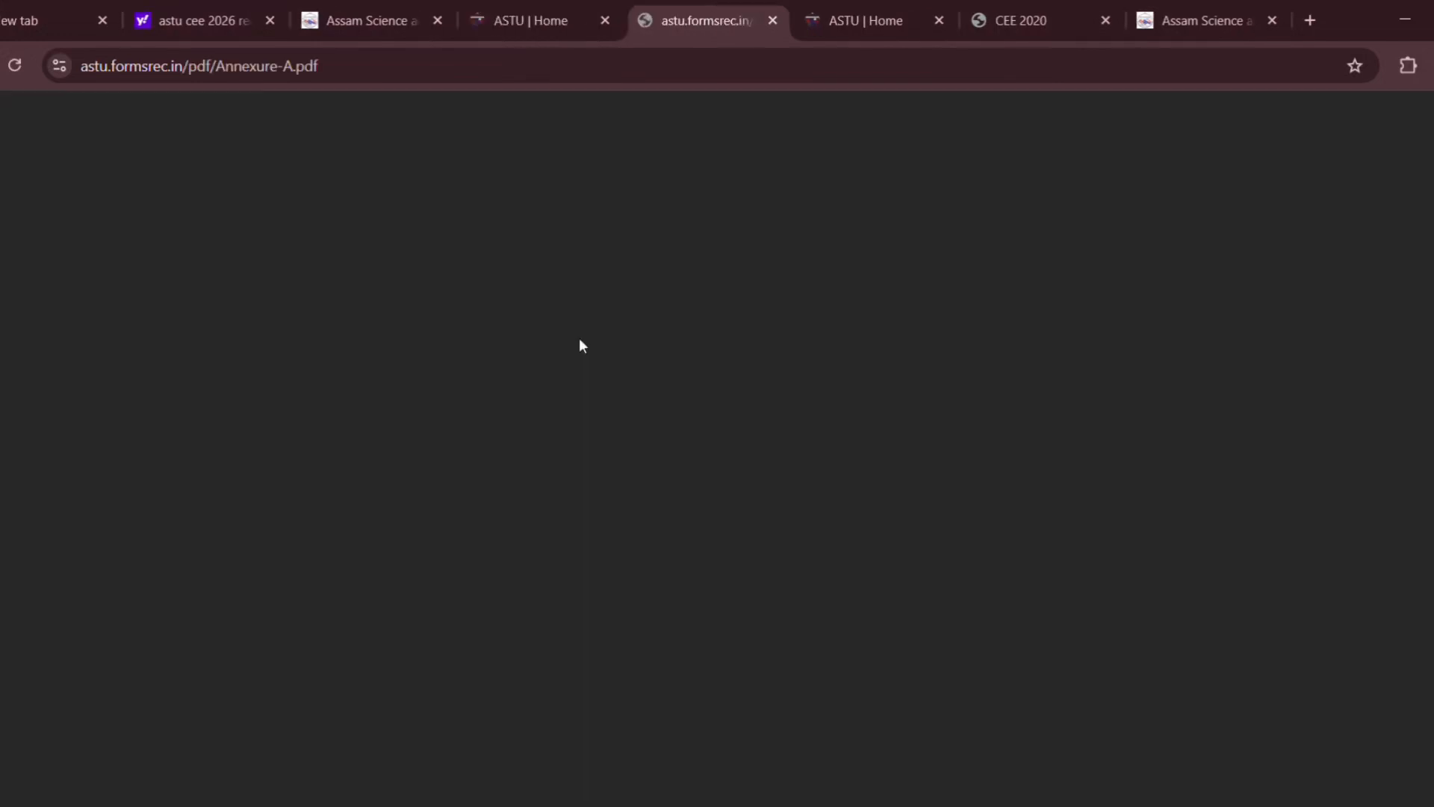
pyautogui.scroll(-15, 583, 345)
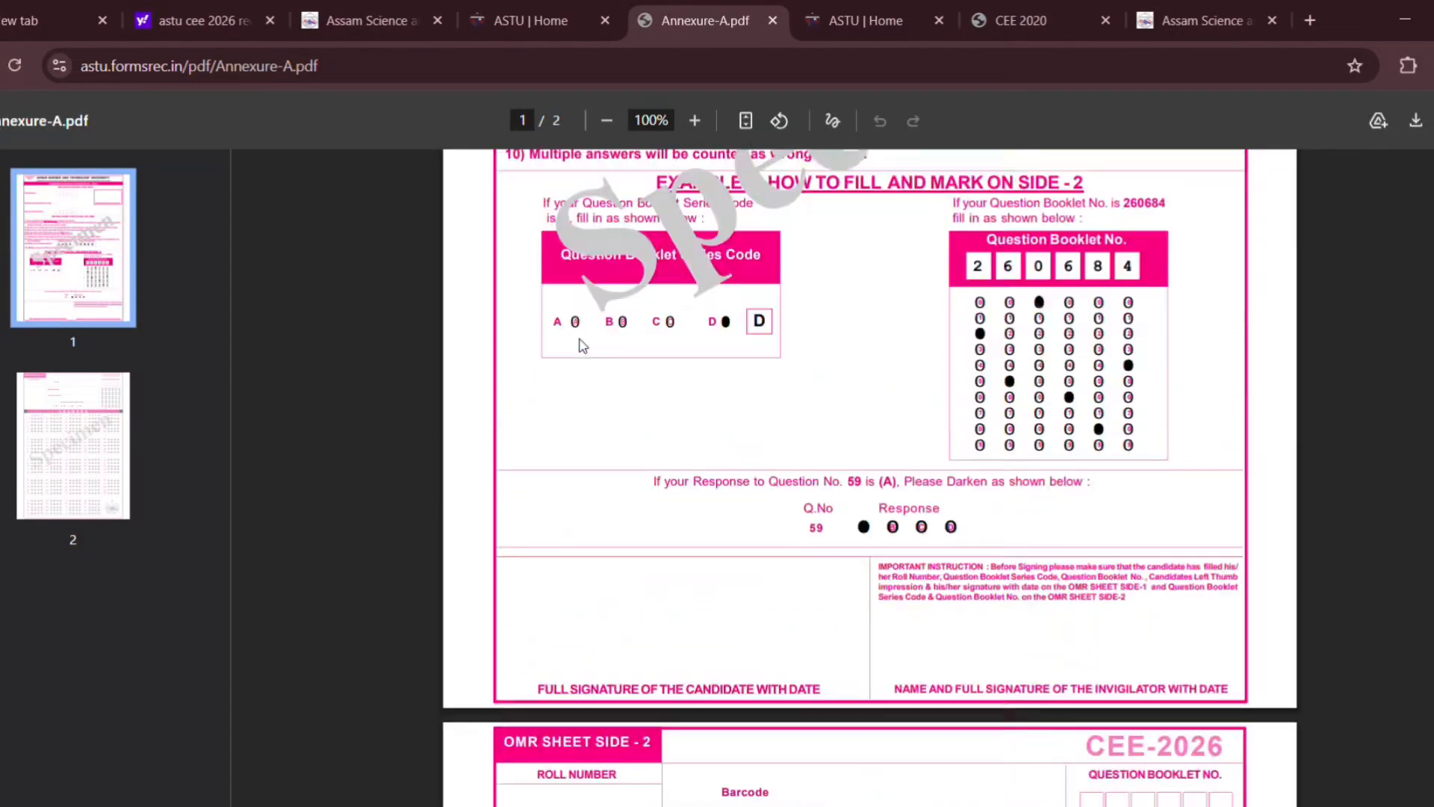
pyautogui.scroll(-3, 583, 346)
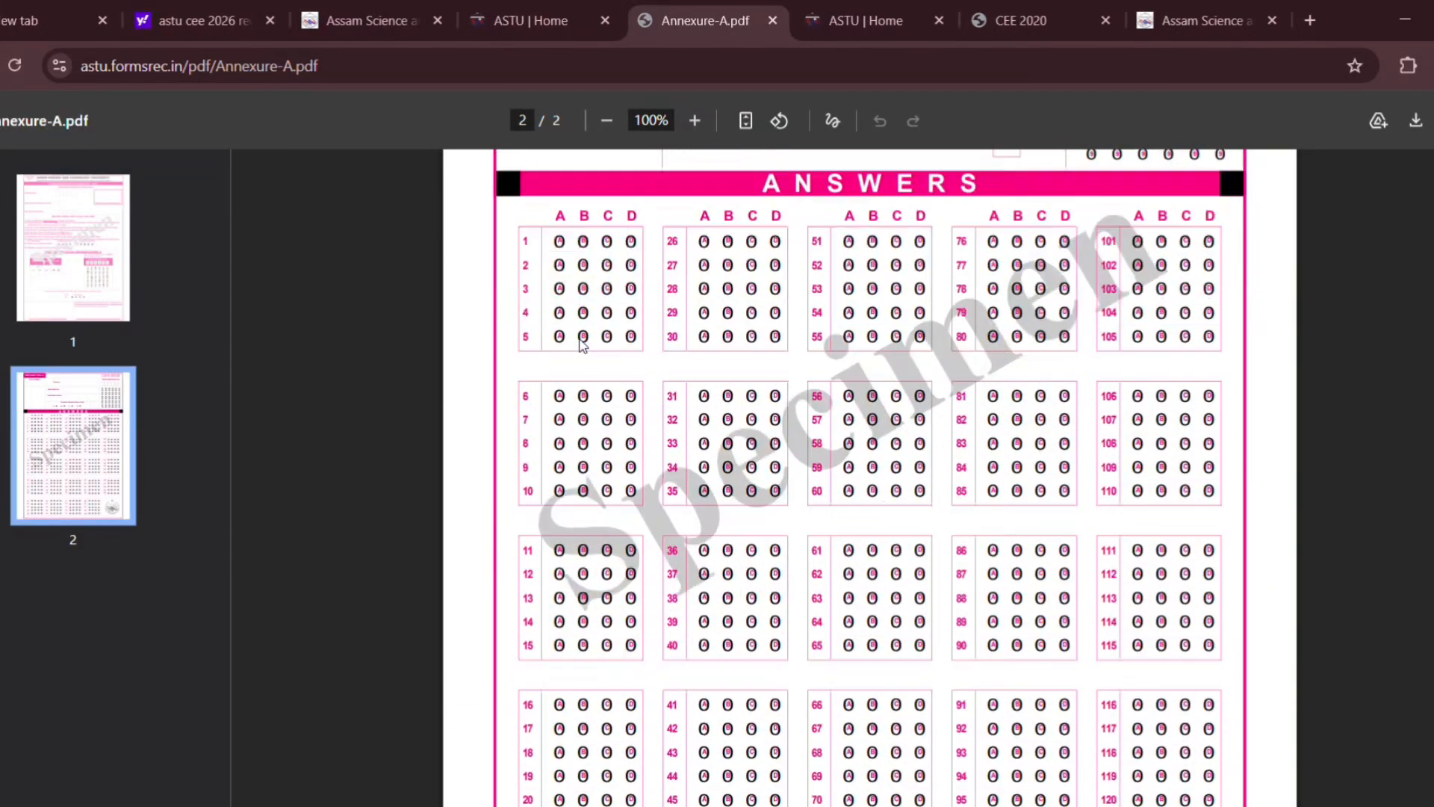
pyautogui.scroll(13, 583, 345)
pyautogui.scroll(8, 583, 345)
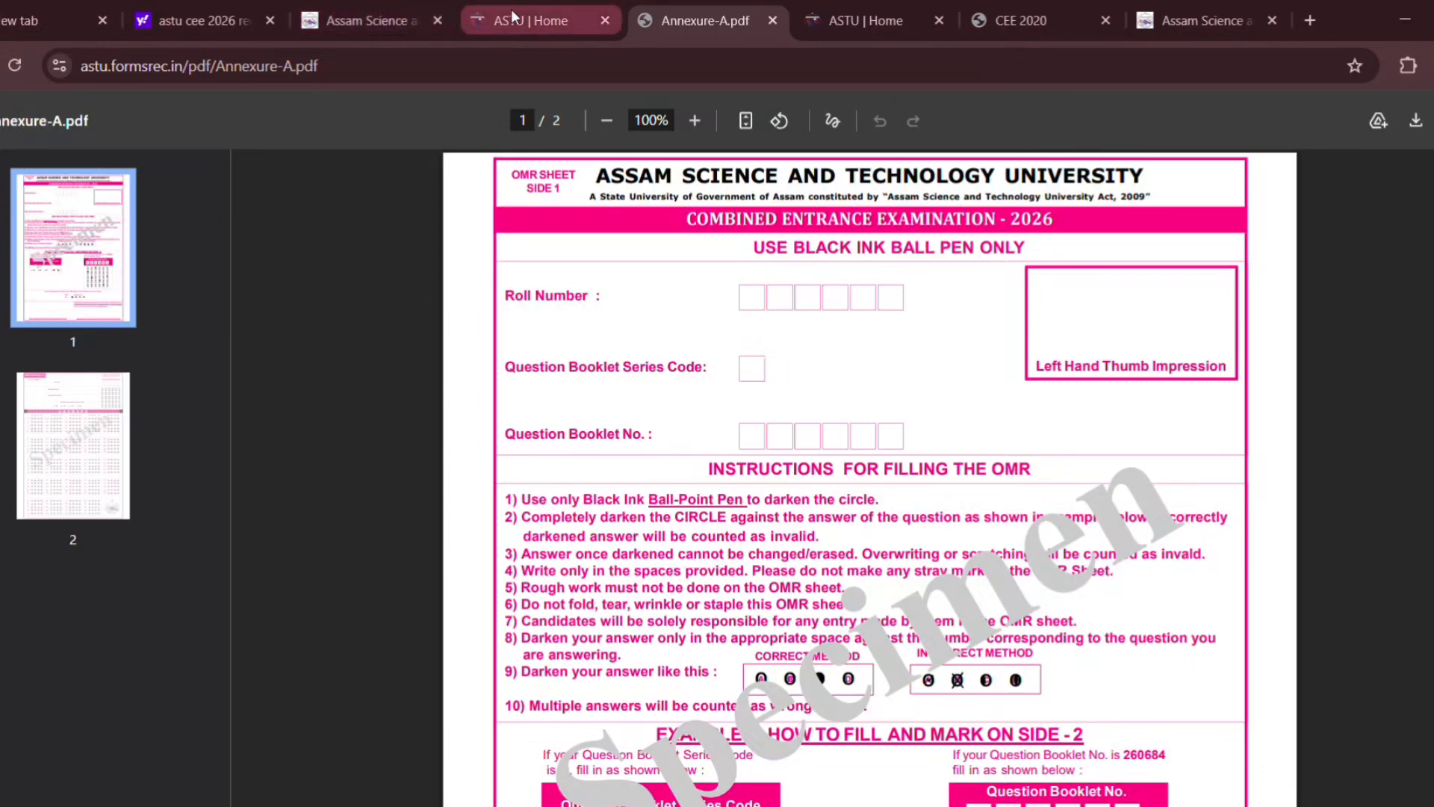
pyautogui.click(556, 13)
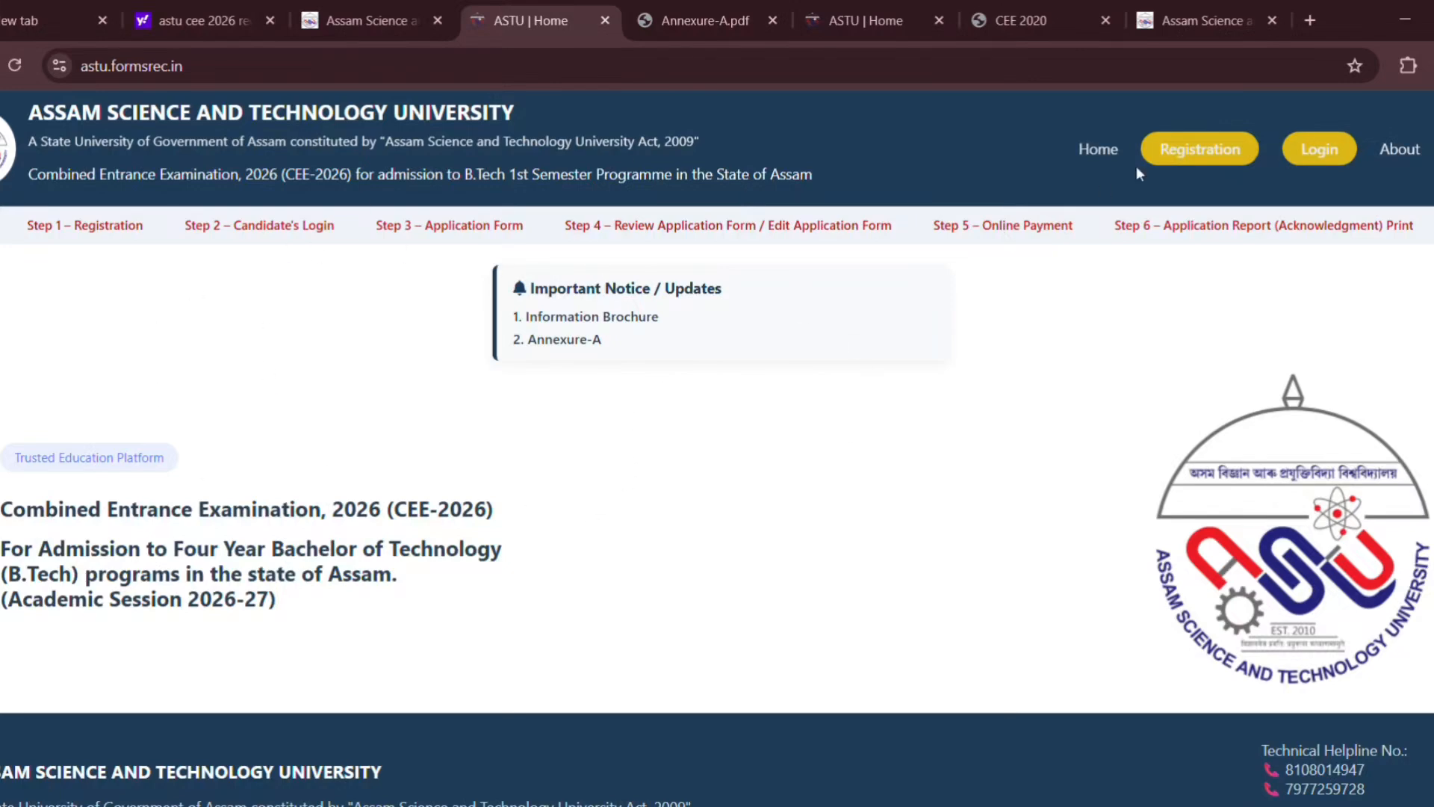
# - On the registration form, enter the saved e-mail and mobile number, and request an OTP
pyautogui.click(1185, 148)
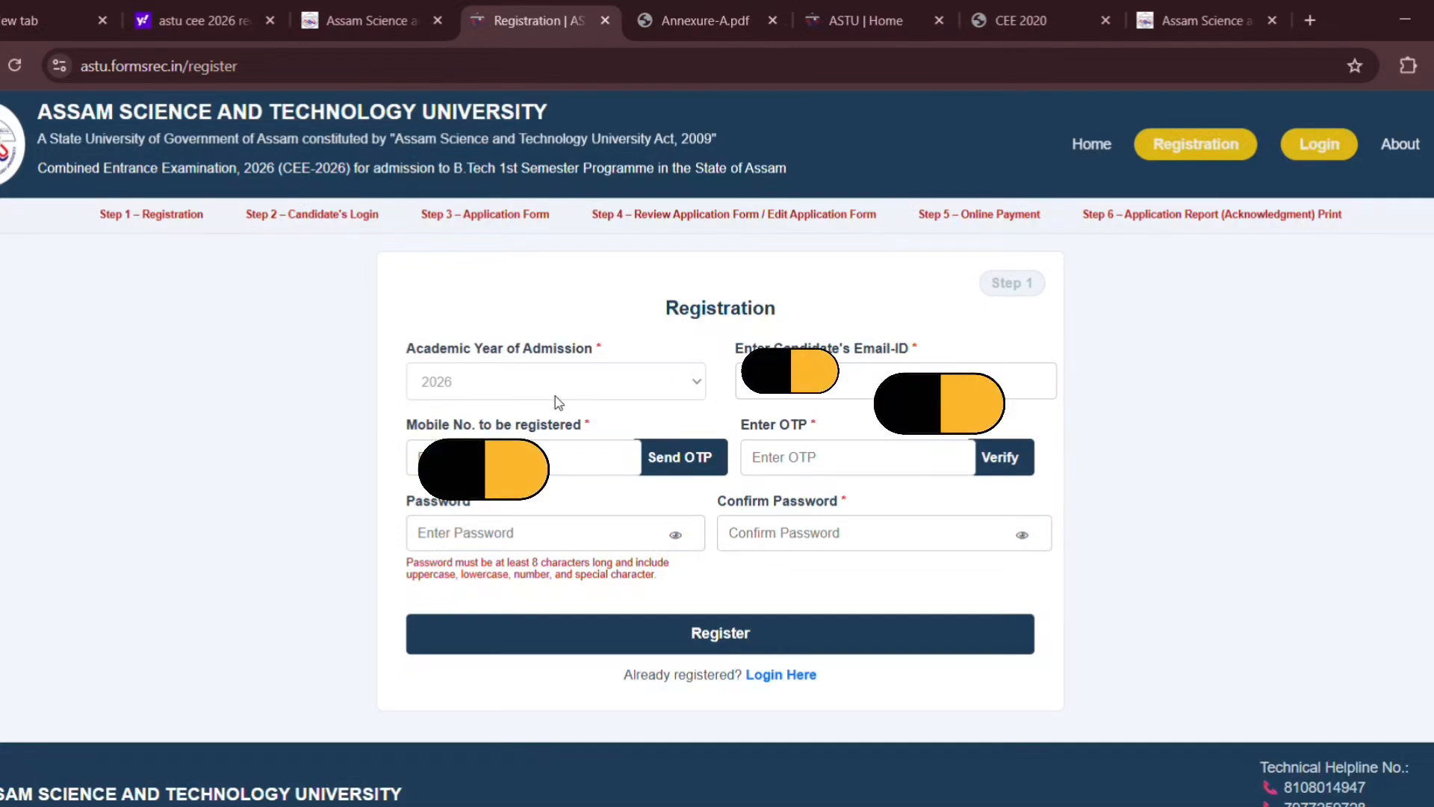
pyautogui.click(964, 385)
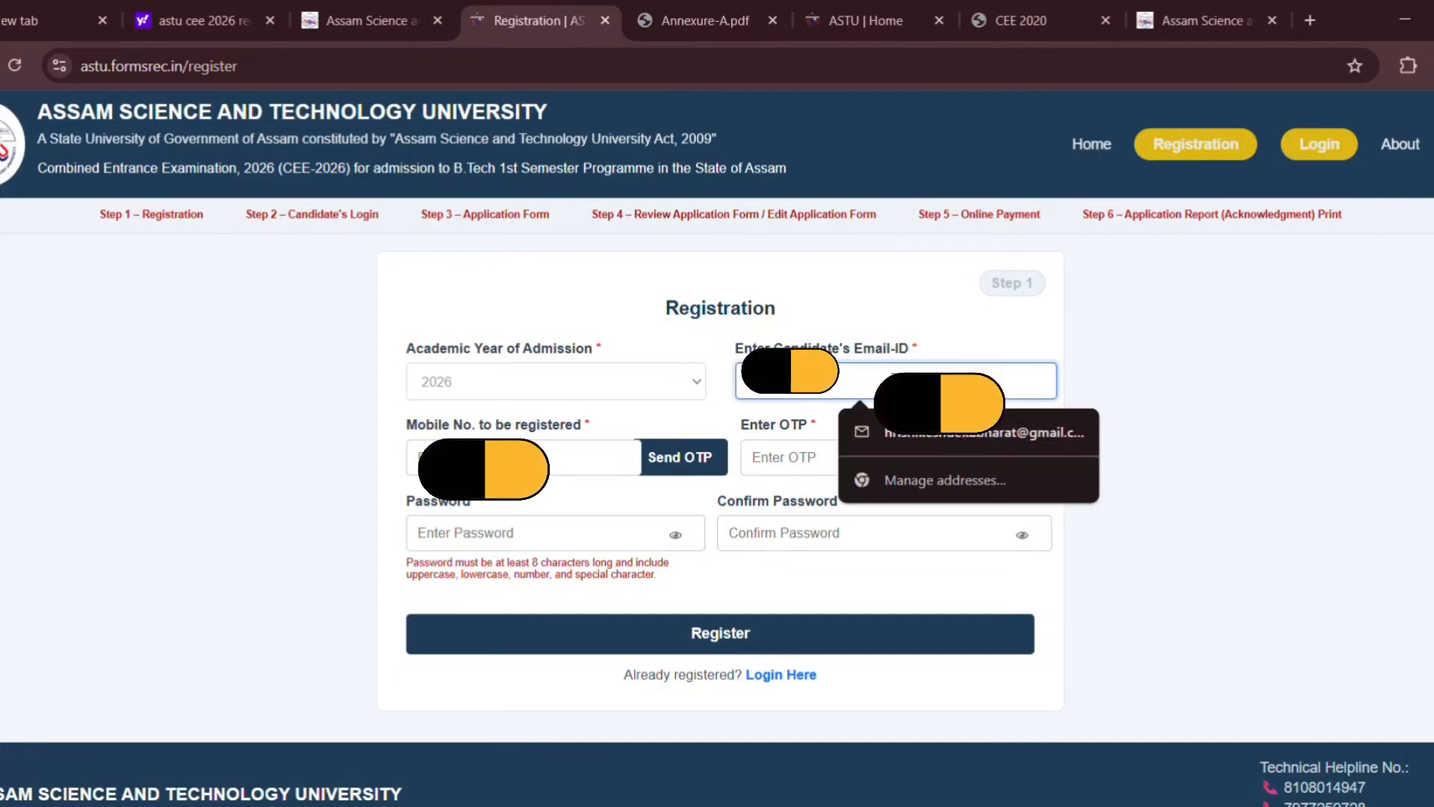
pyautogui.click(966, 433)
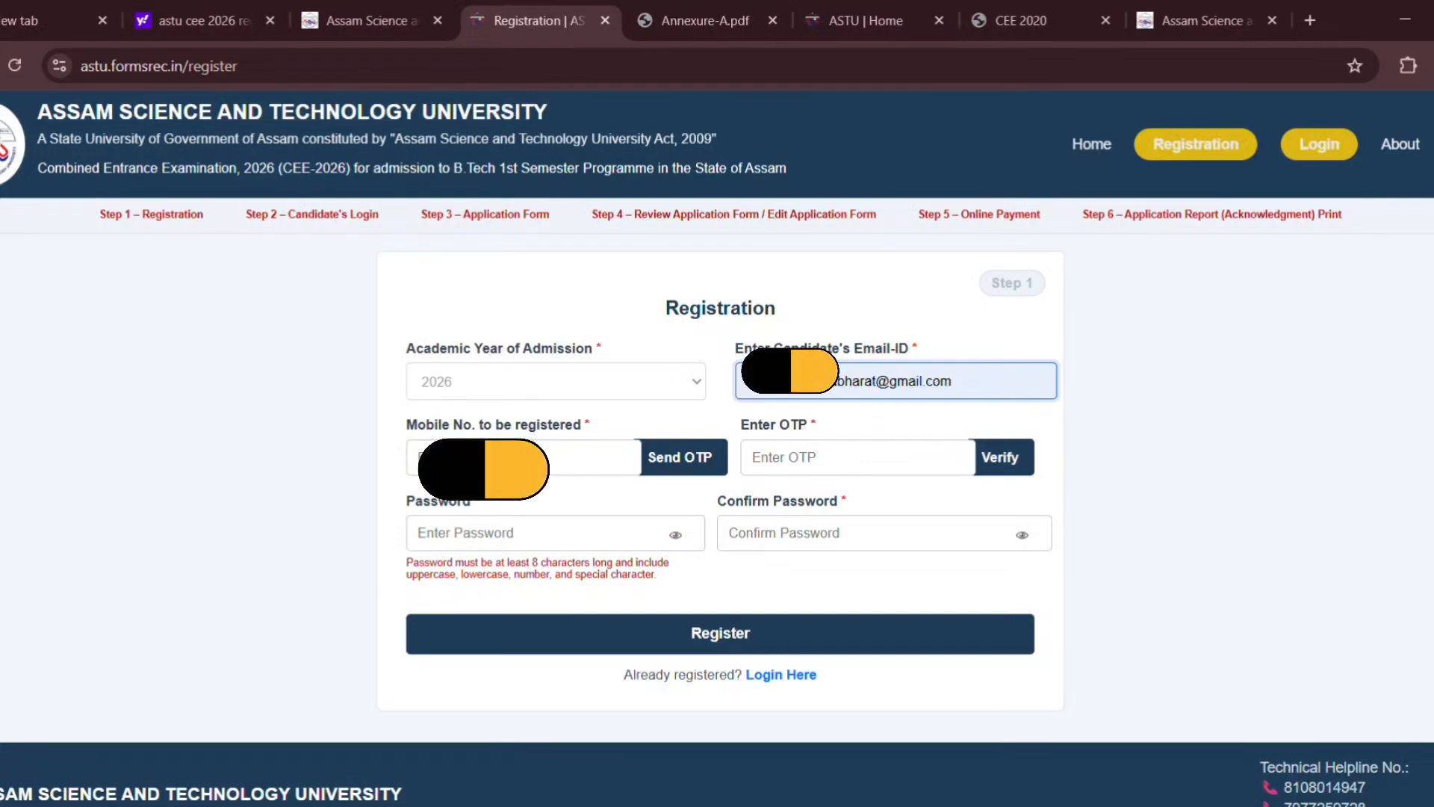
pyautogui.click(538, 460)
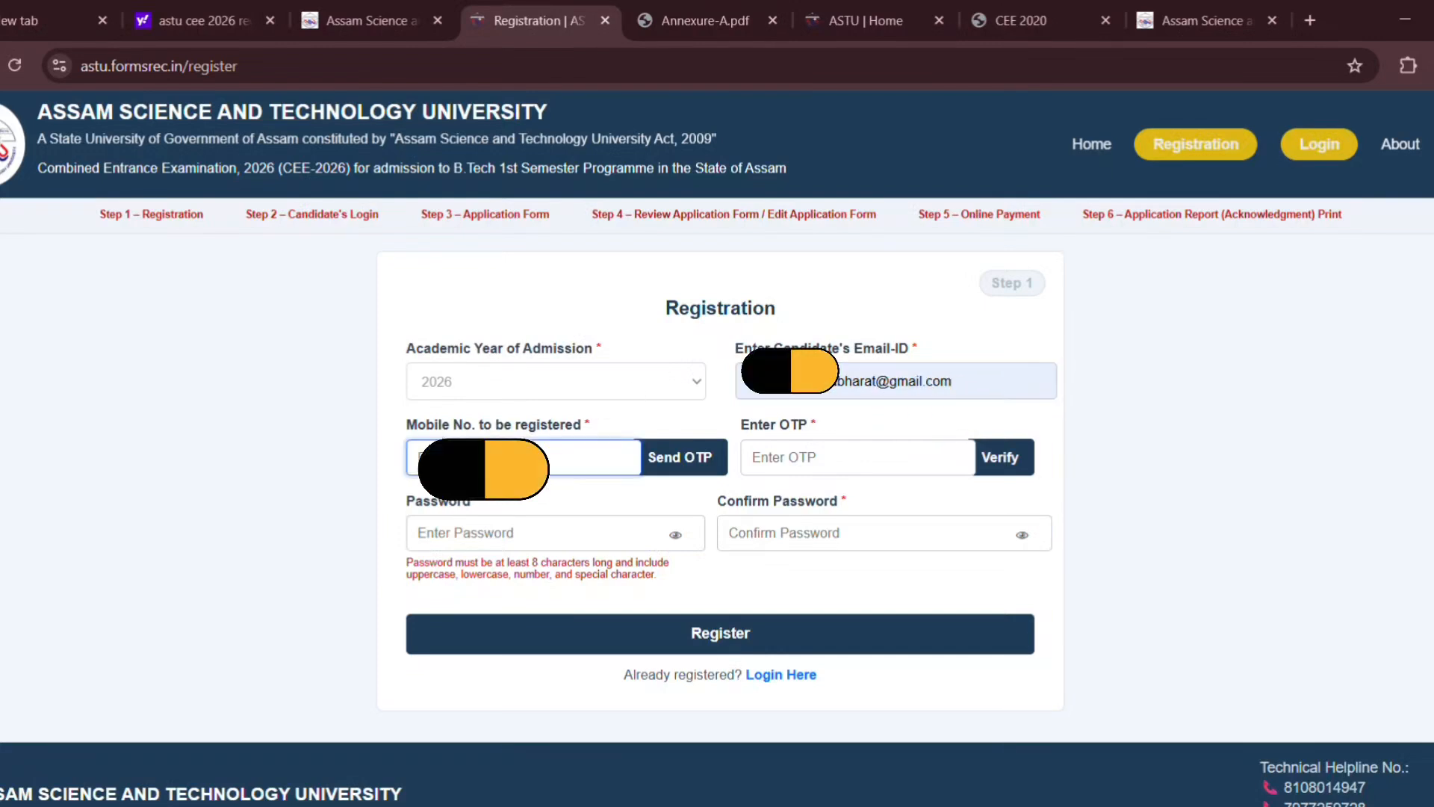
pyautogui.write('6')
pyautogui.click(722, 466)
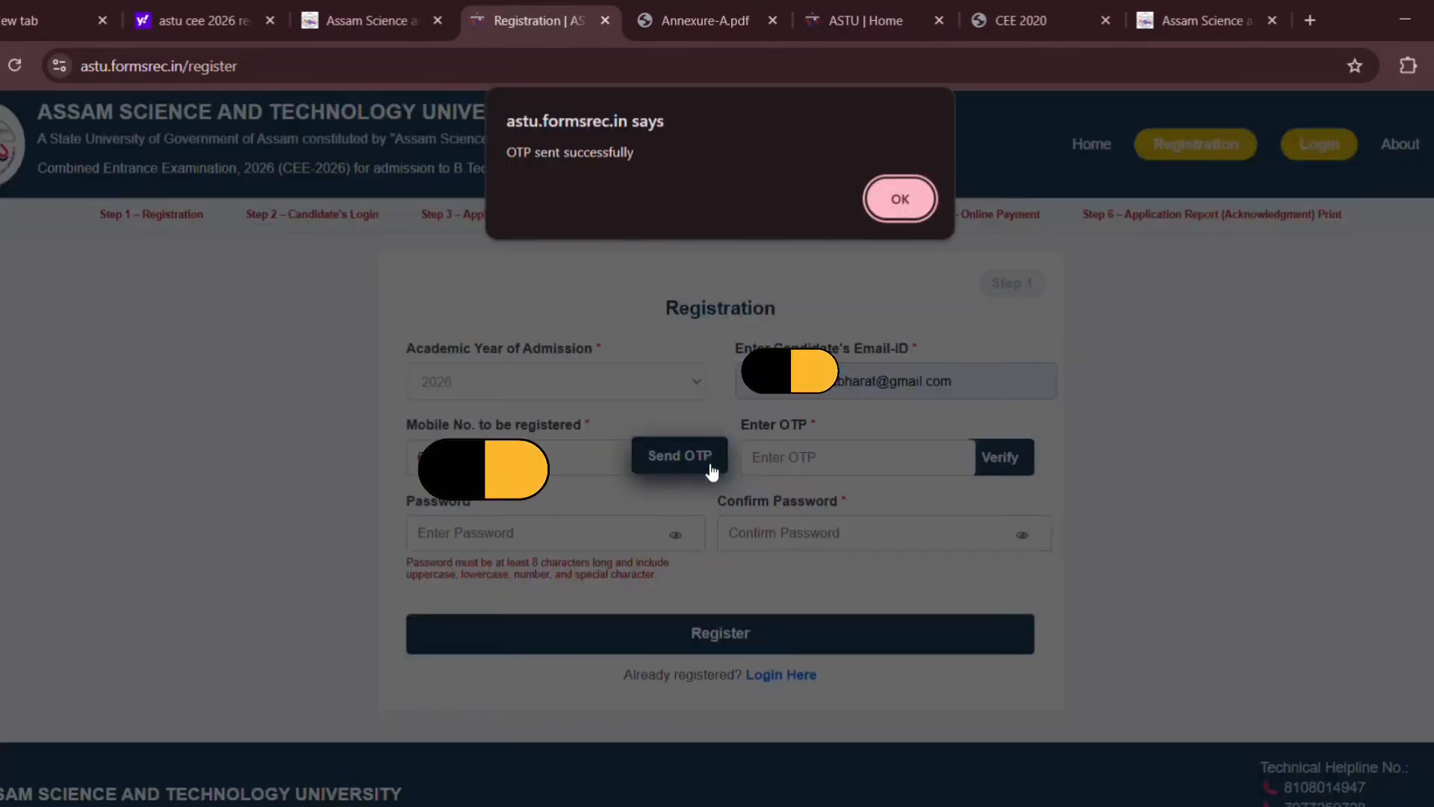
pyautogui.click(929, 196)
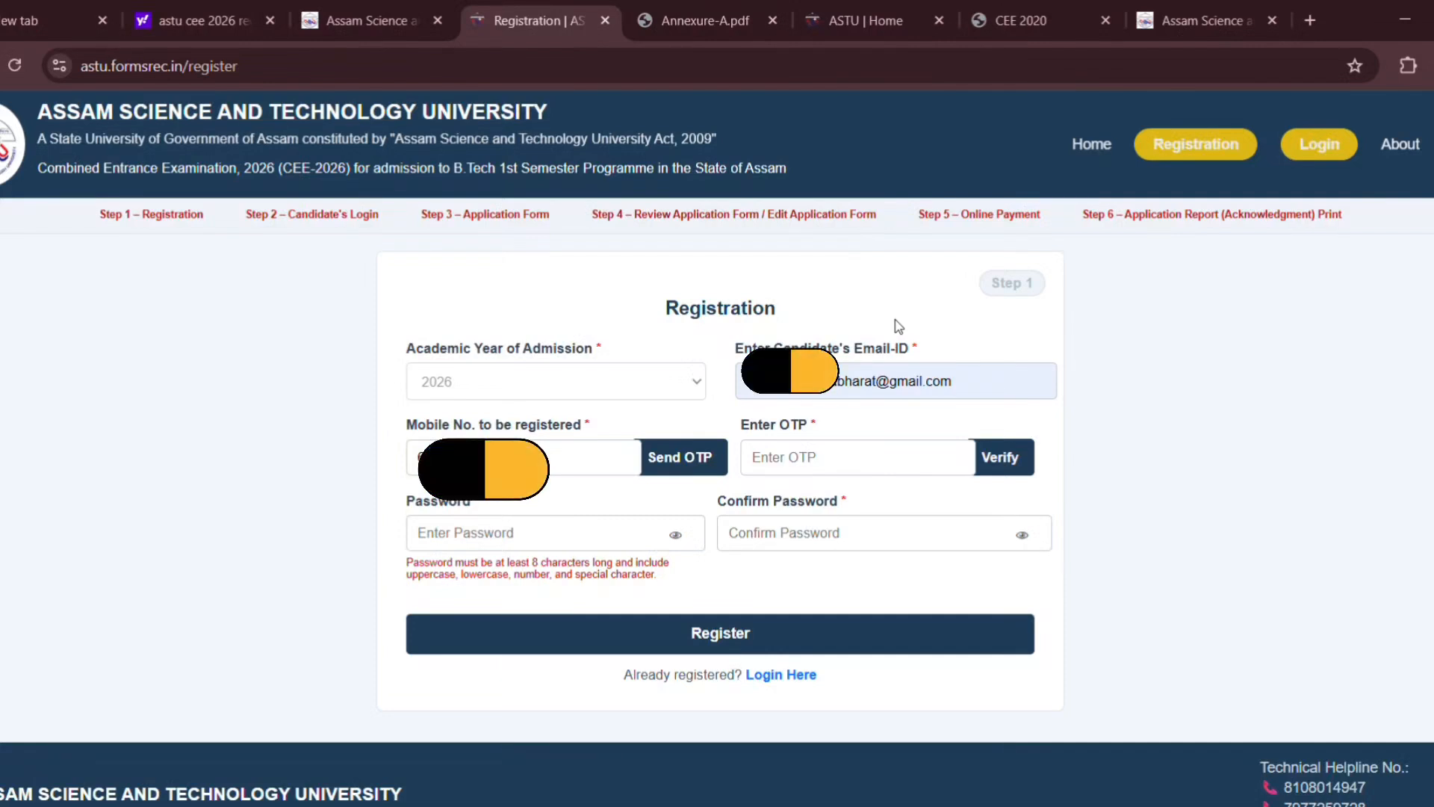
# - Enter and verify the OTP received on the mobile number
pyautogui.click(842, 457)
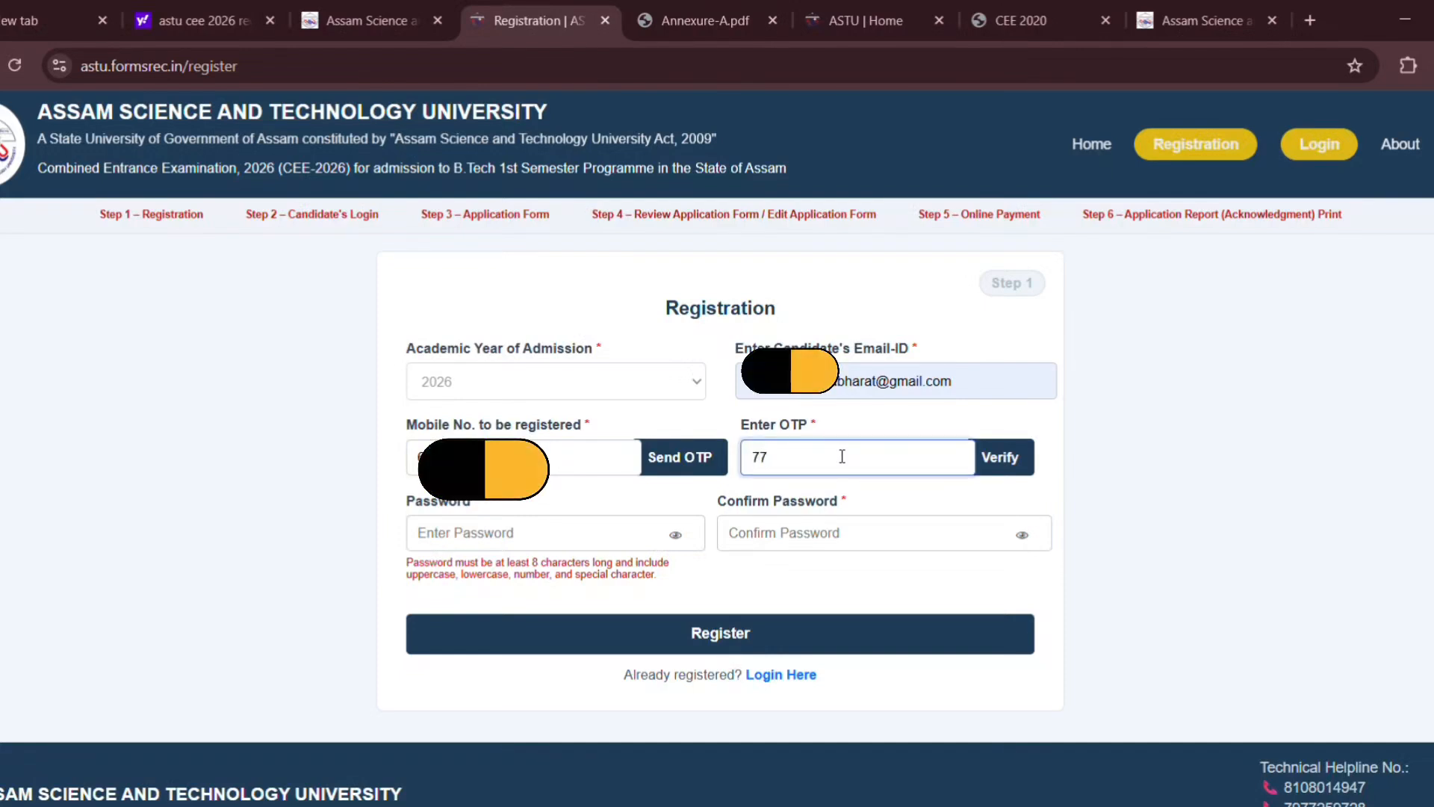
pyautogui.click(984, 460)
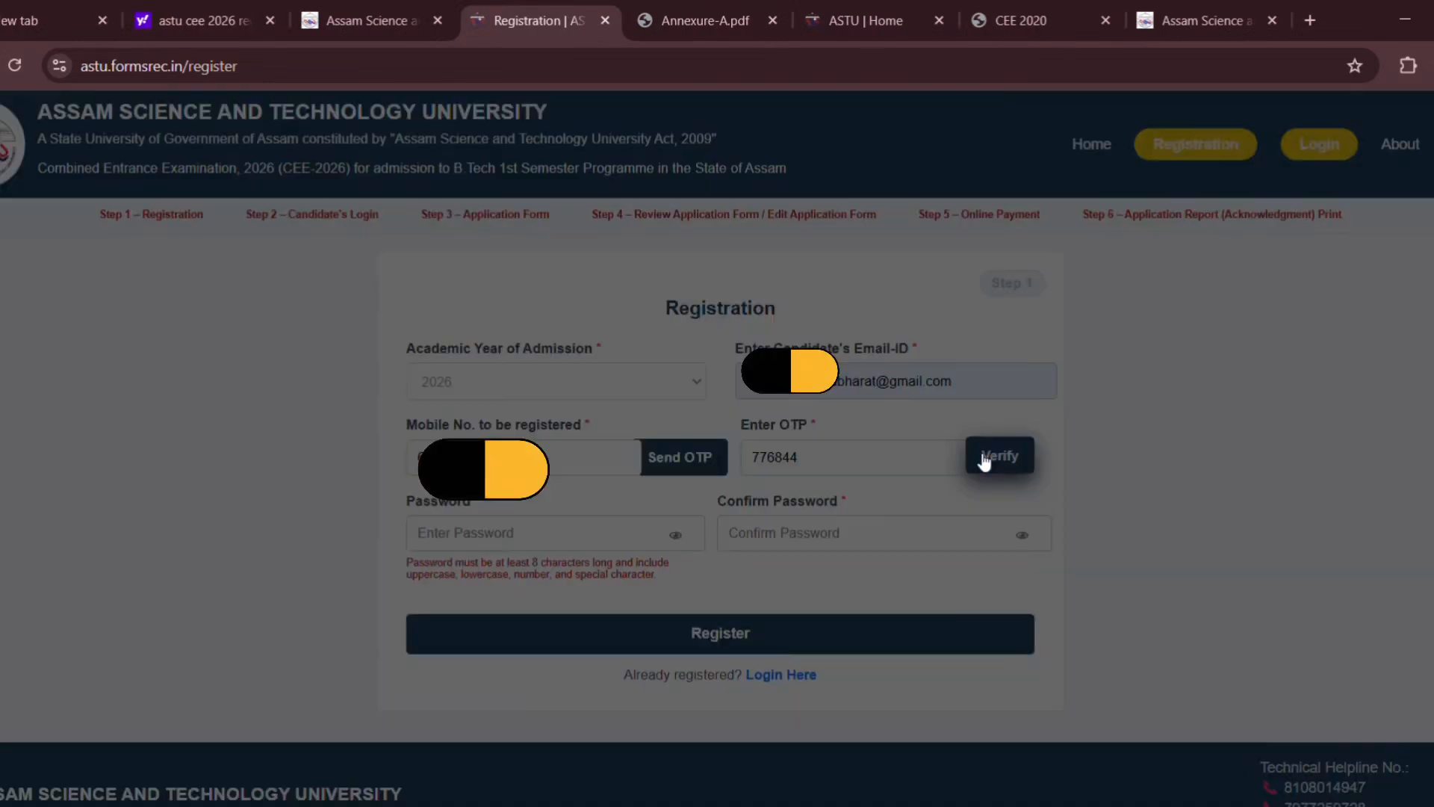
pyautogui.click(890, 200)
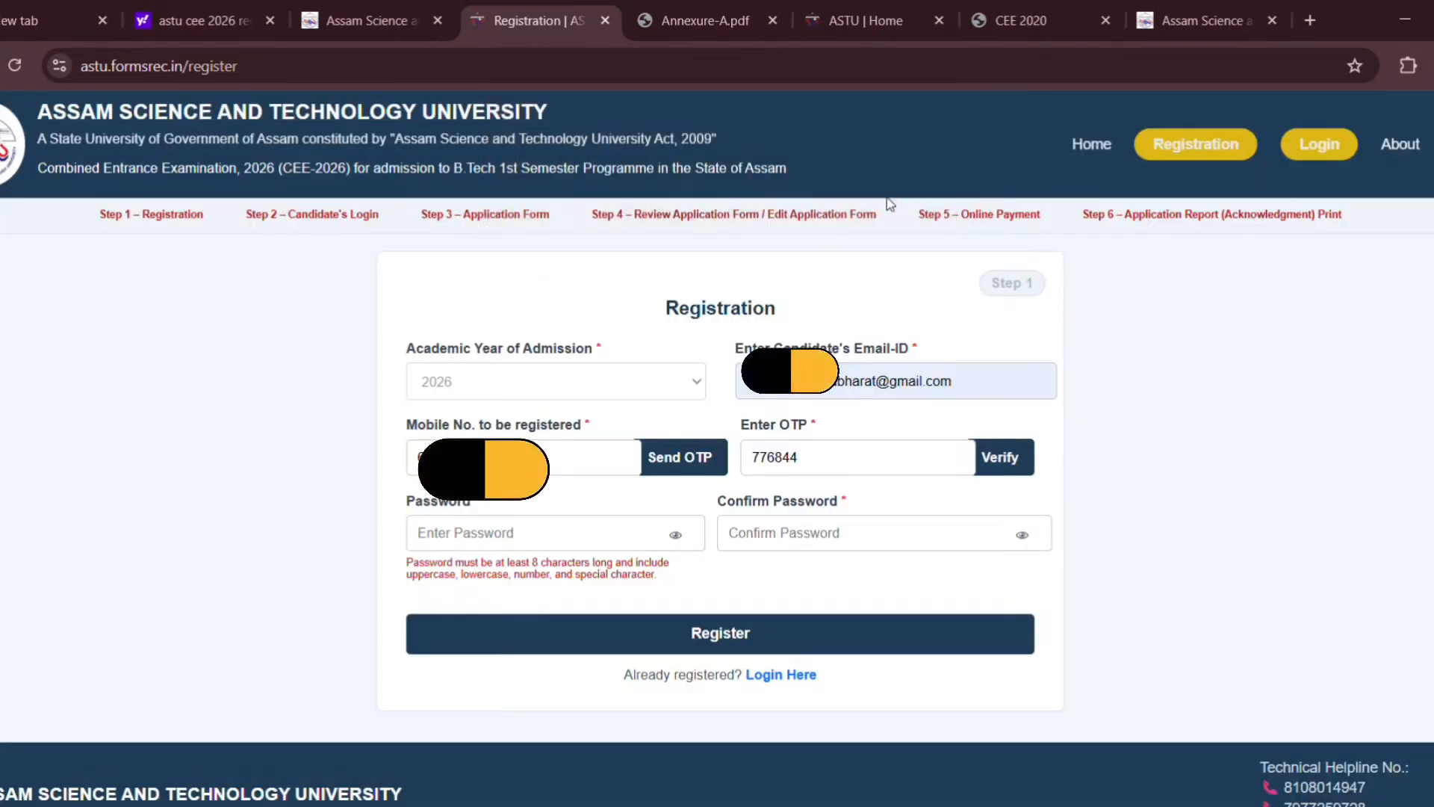
# - Fill both password fields with Chrome's suggested strong password and submit the registration
pyautogui.click(582, 540)
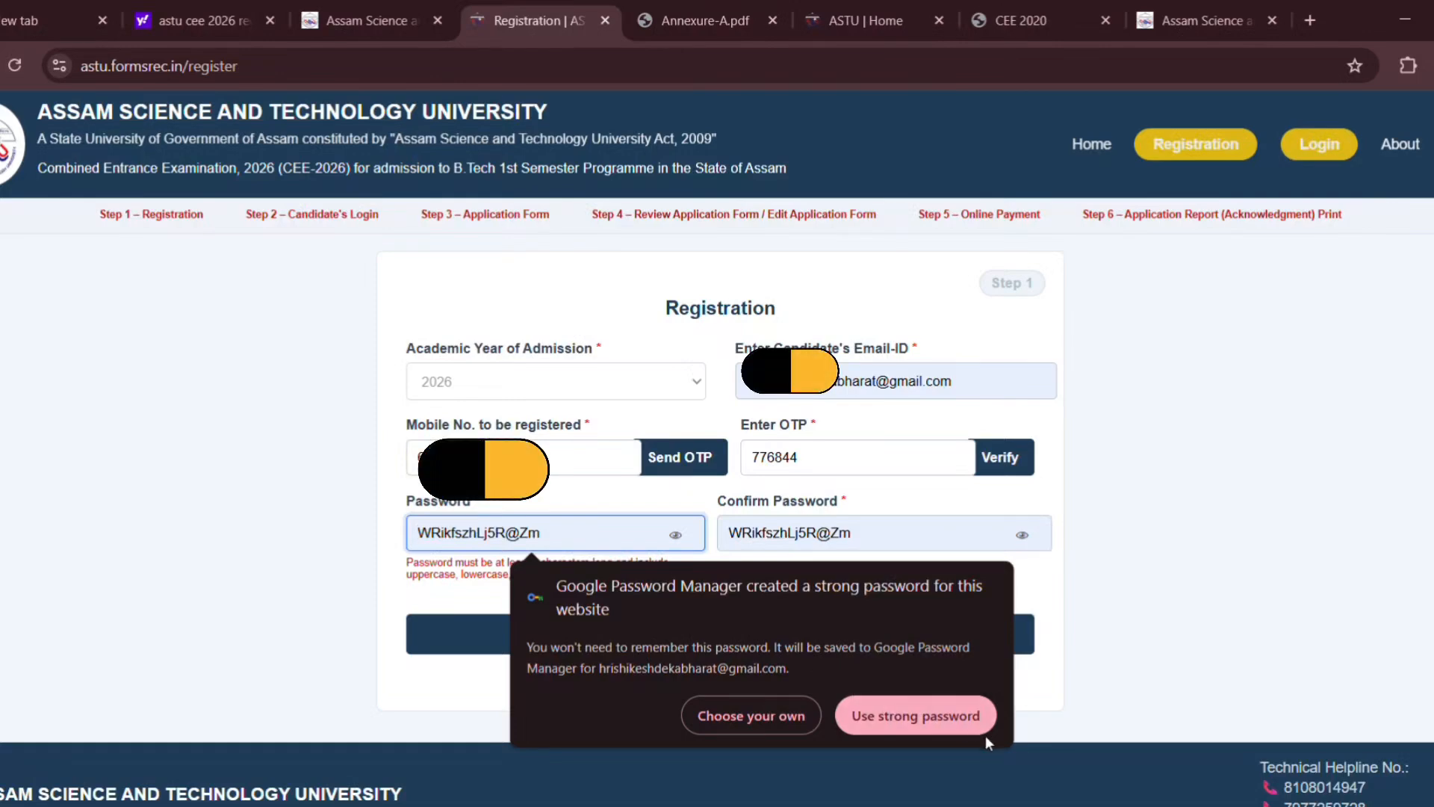
pyautogui.click(904, 716)
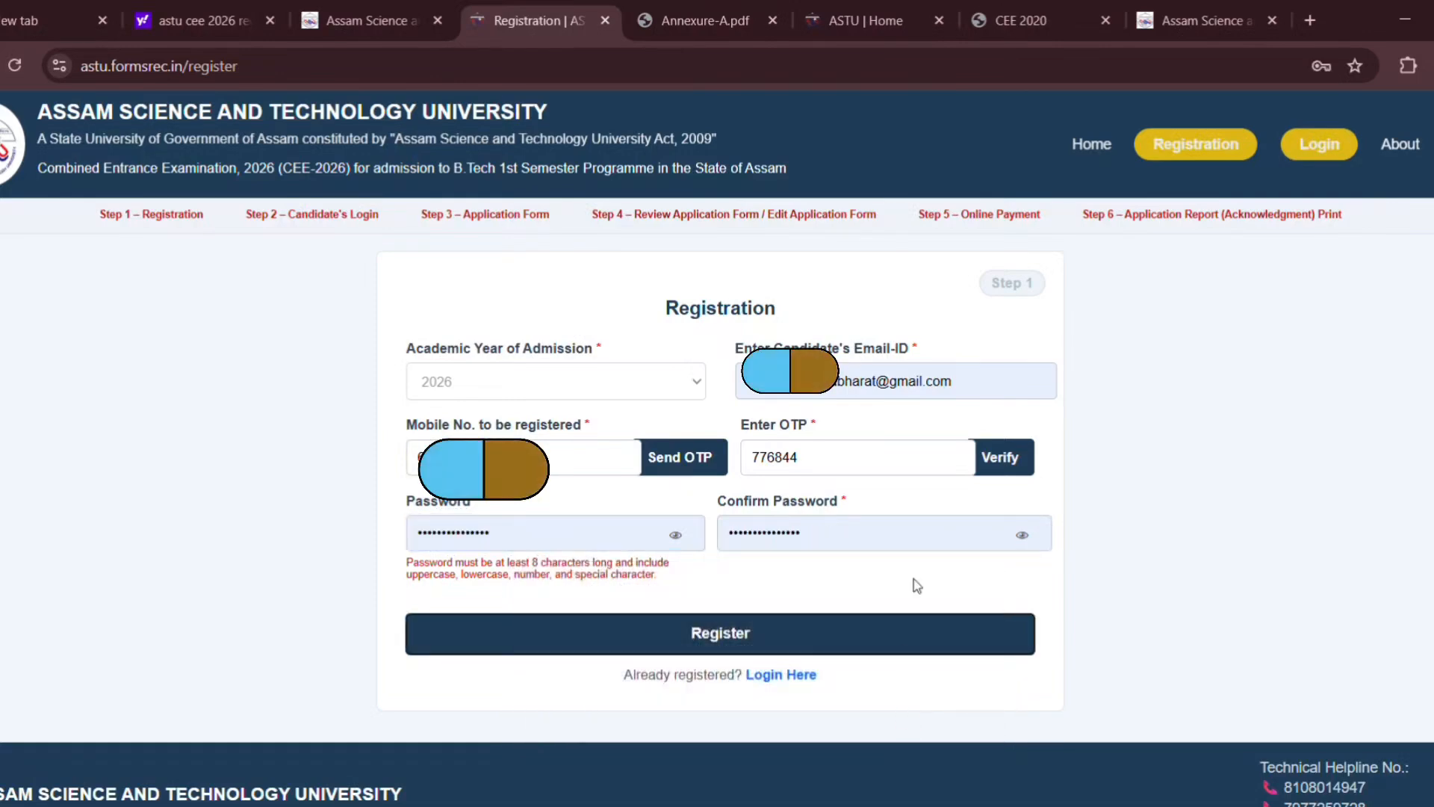
pyautogui.click(797, 630)
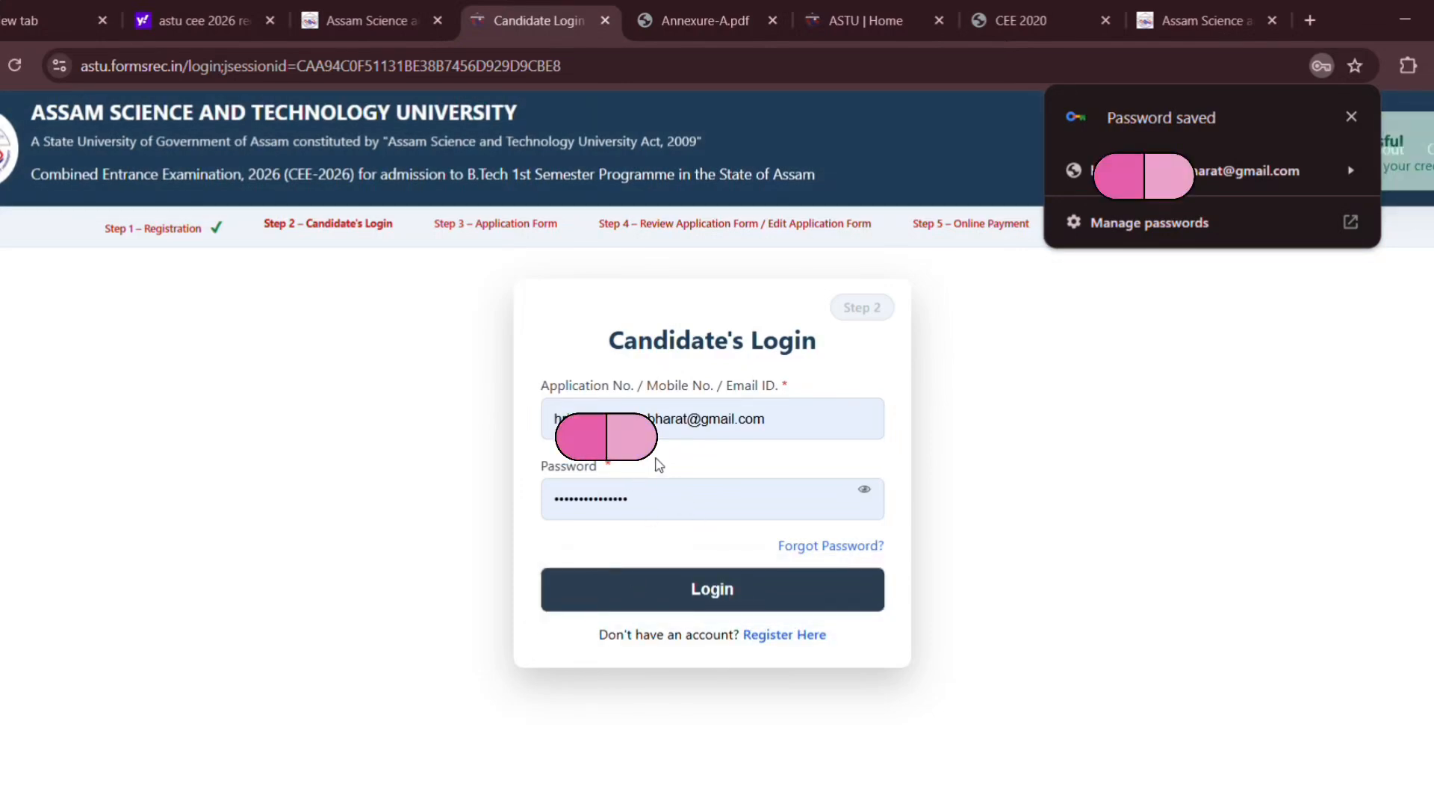
# - Dismiss the password-saved notice and log in with the prefilled candidate credentials
pyautogui.click(1349, 117)
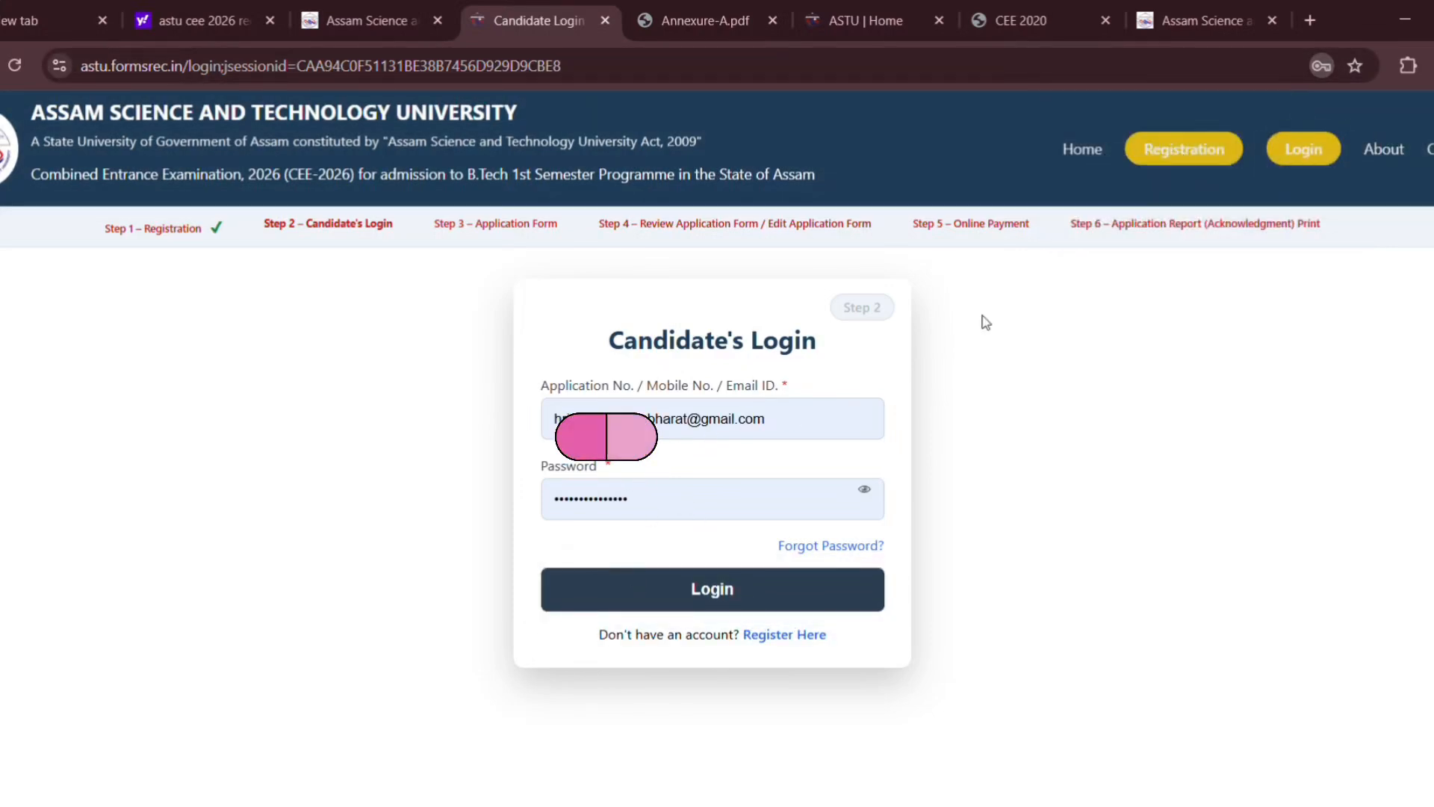
pyautogui.click(772, 596)
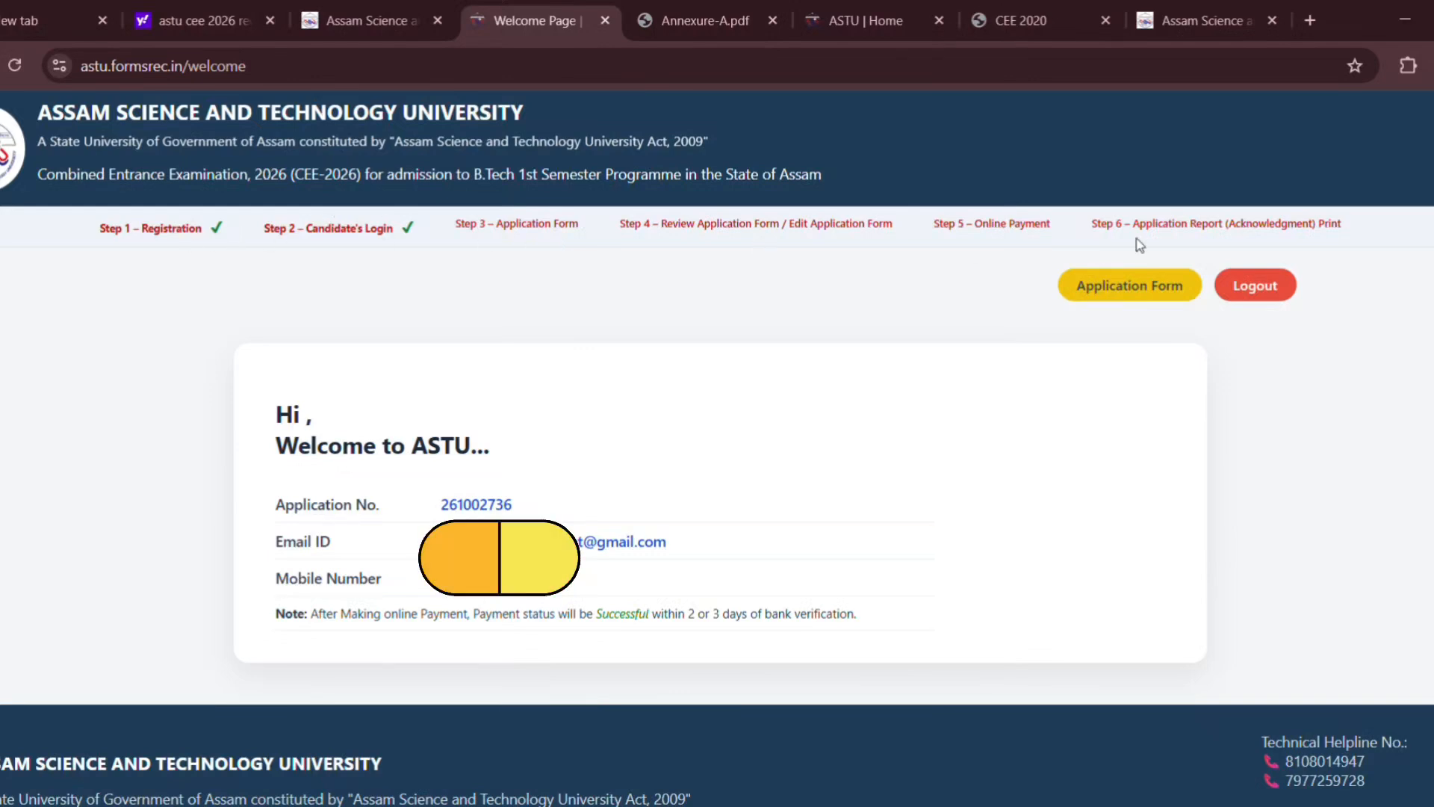
# - Open the application form and fill the candidate's name from the saved suggestion
pyautogui.click(1130, 291)
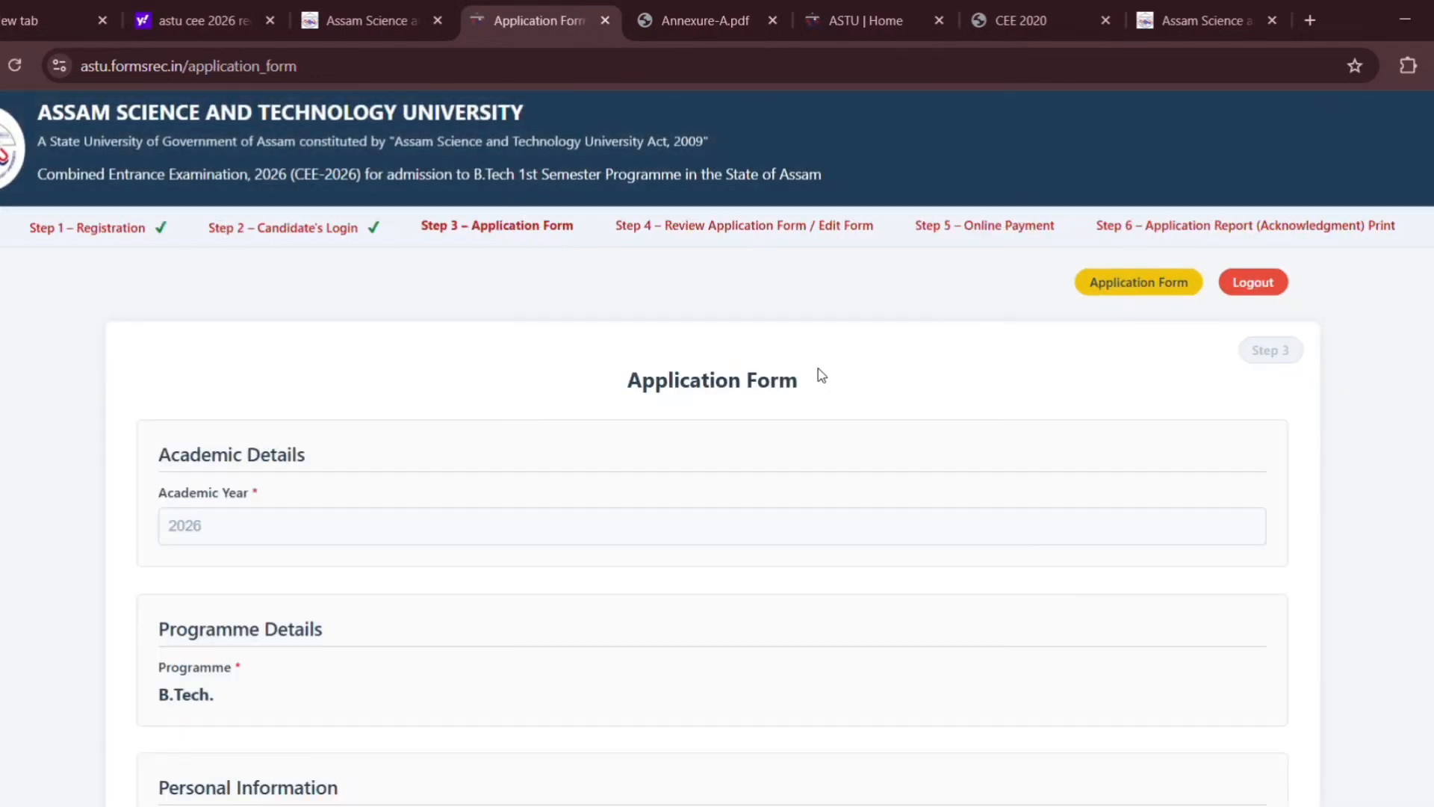
pyautogui.scroll(-1, 816, 409)
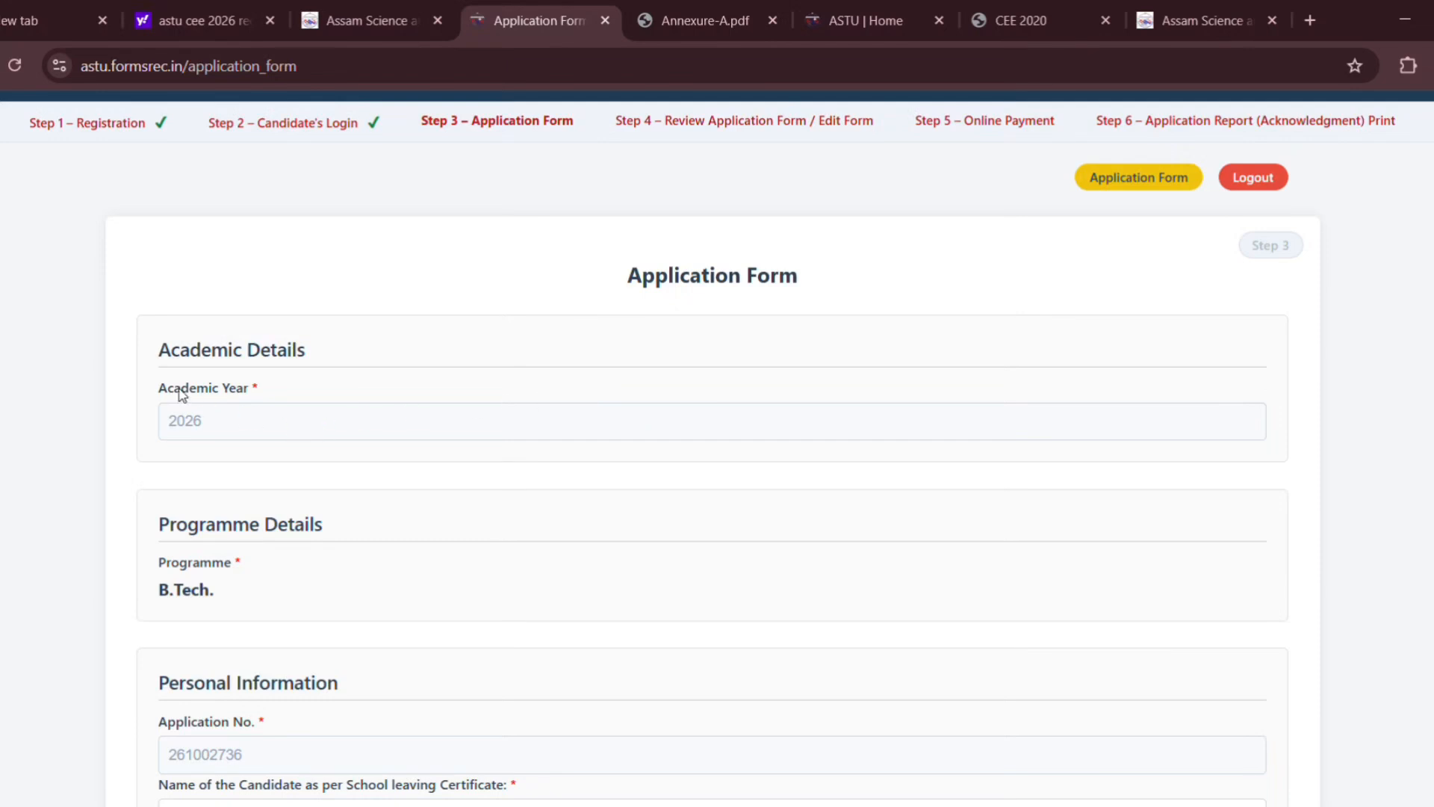
pyautogui.scroll(-2, 278, 428)
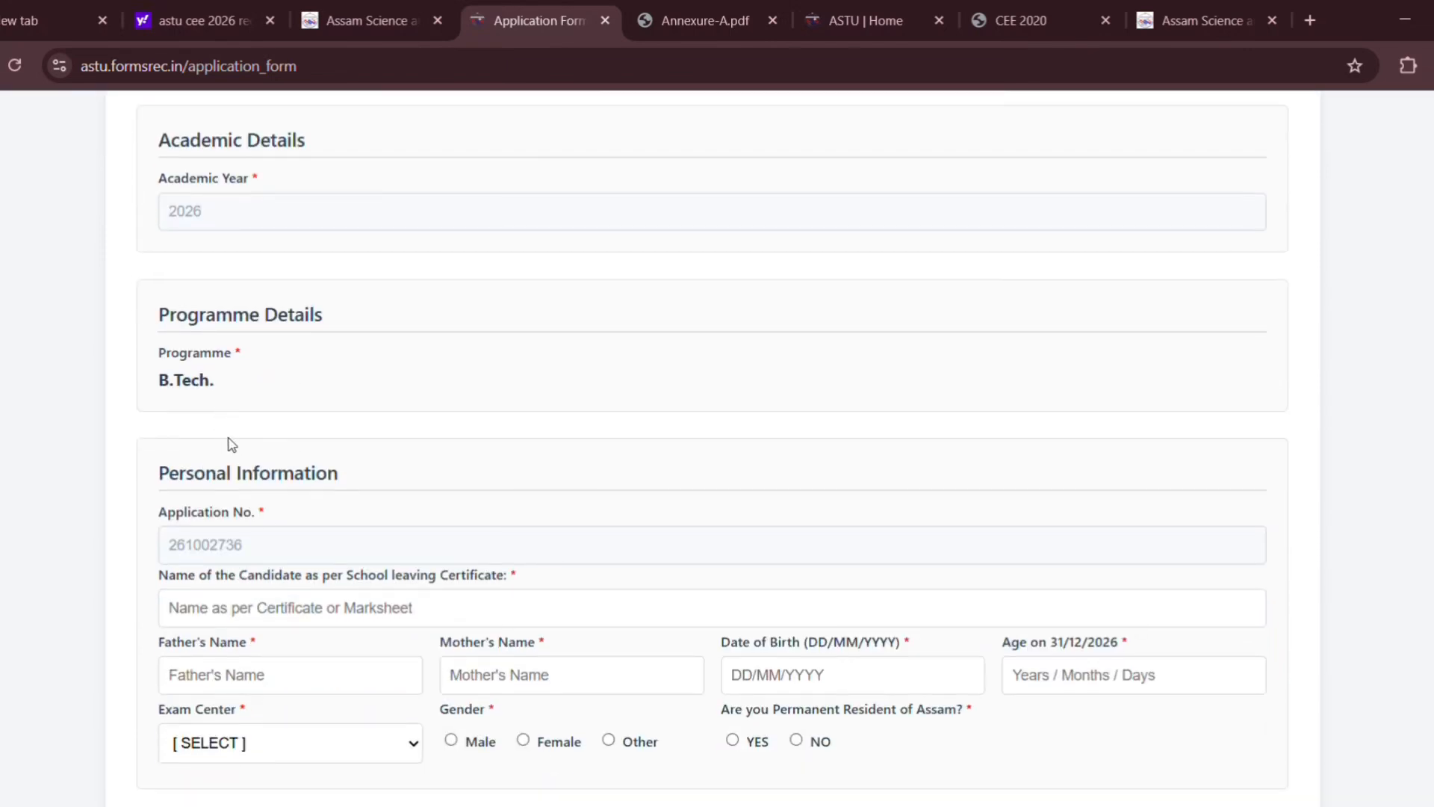
pyautogui.scroll(-1, 239, 449)
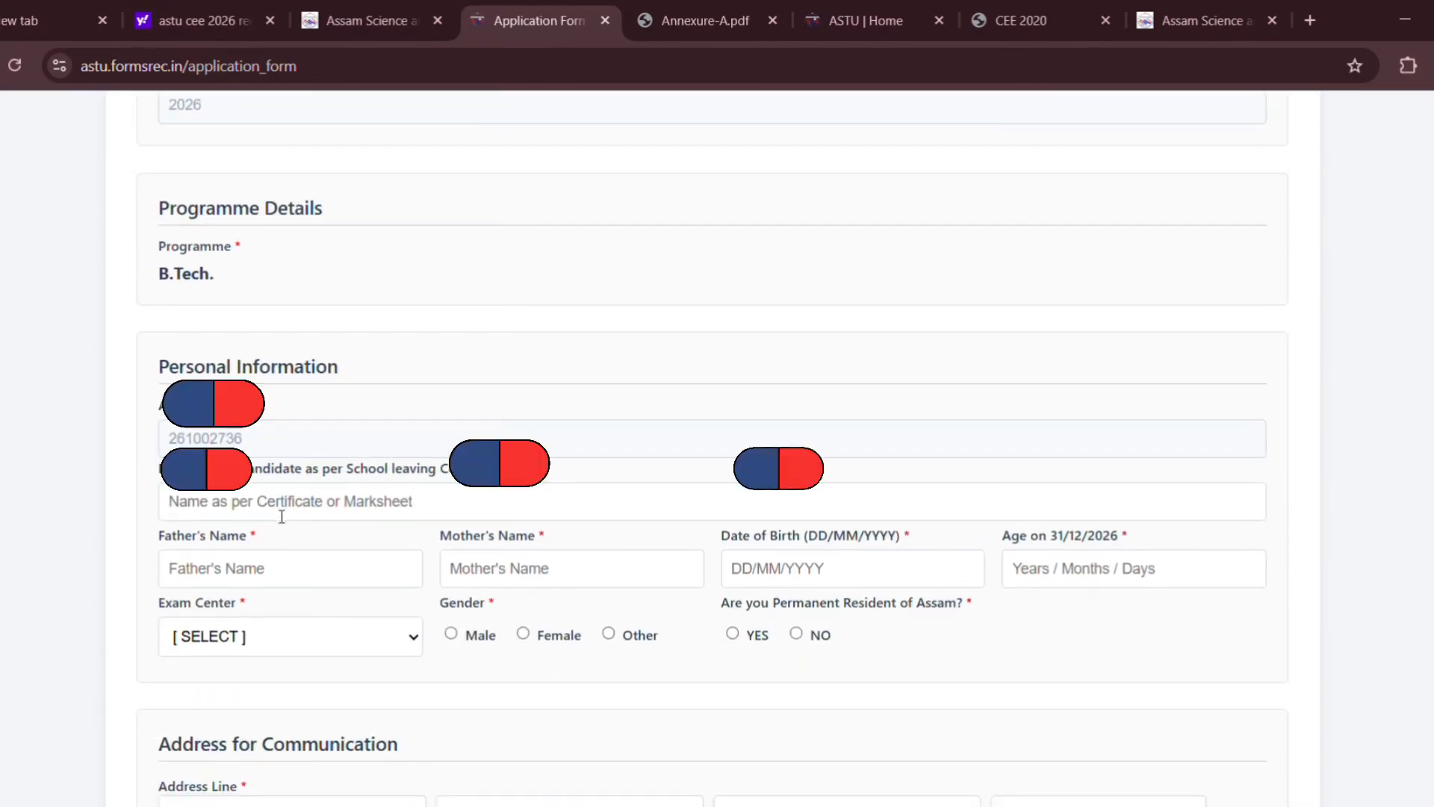
pyautogui.scroll(-1, 269, 458)
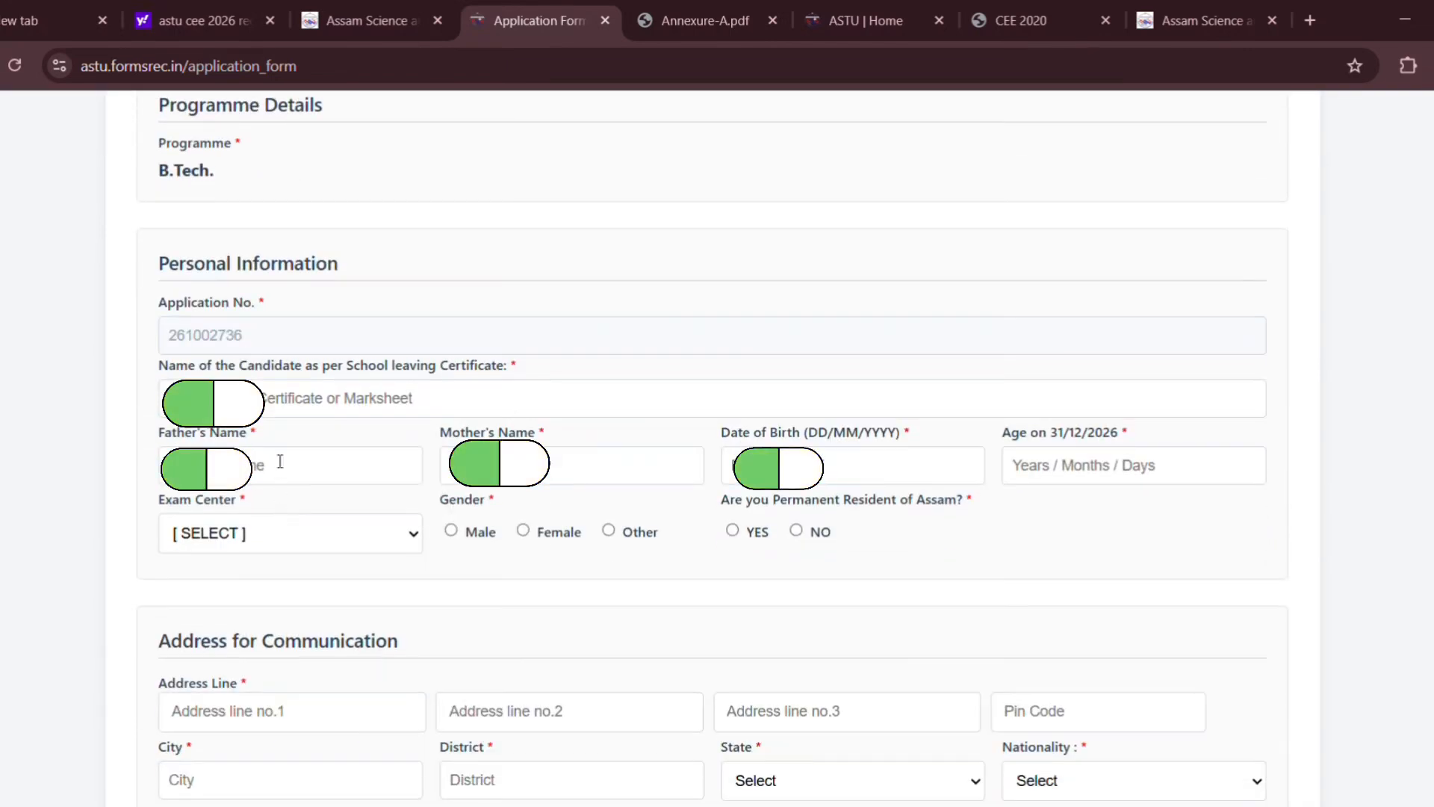
pyautogui.click(494, 402)
pyautogui.click(349, 466)
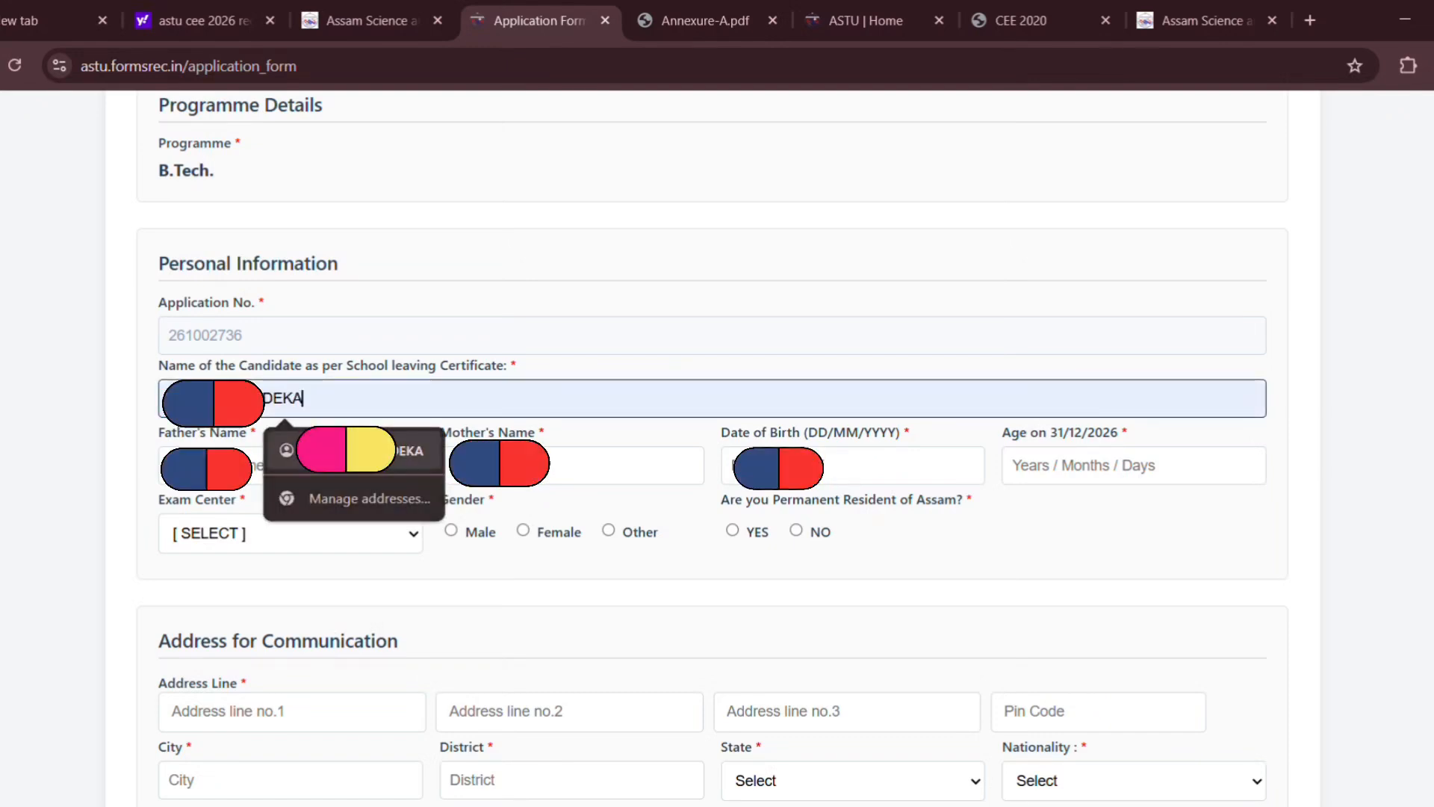
# - Enter the father's name, mother's name and the candidate's date of birth
pyautogui.click(290, 471)
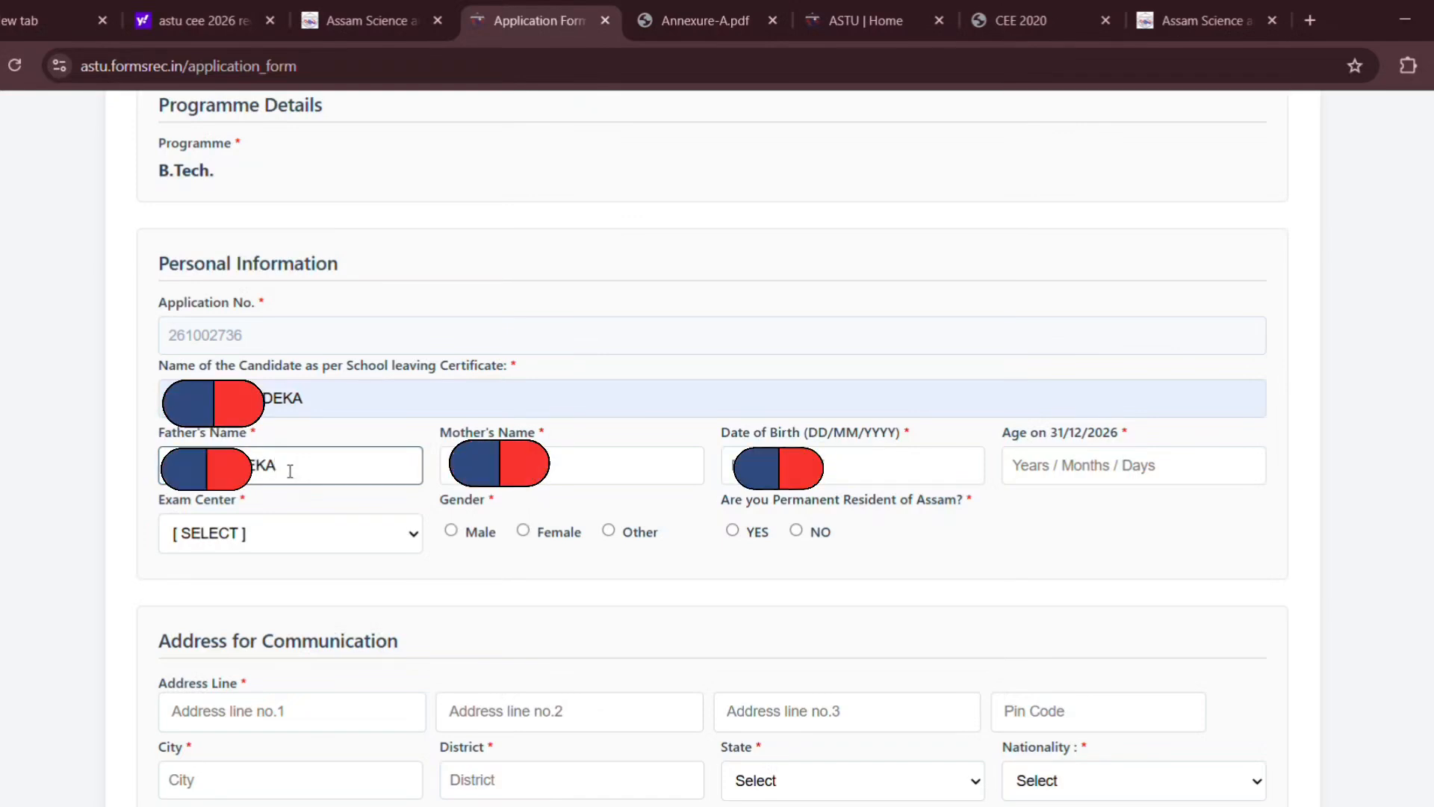
pyautogui.click(590, 478)
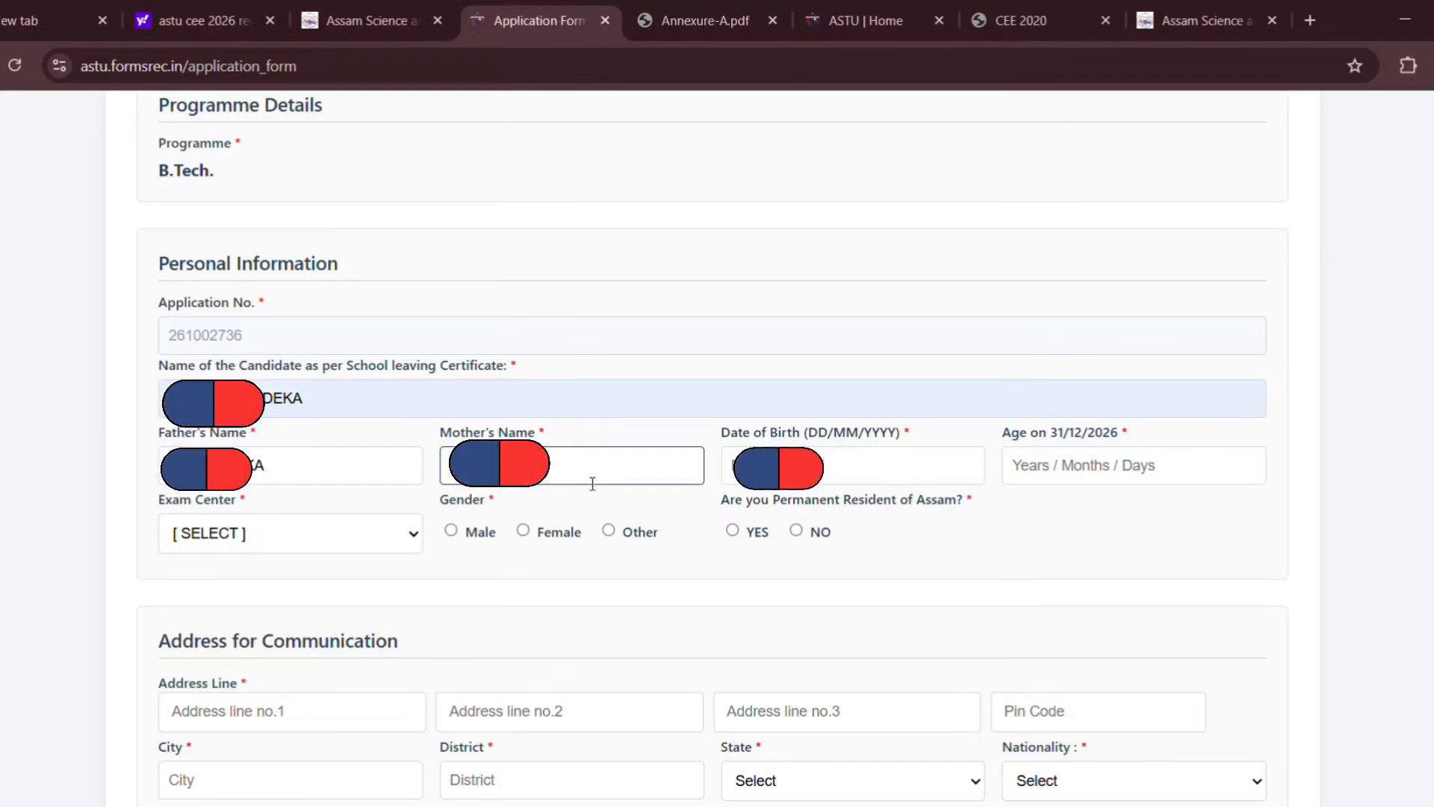
pyautogui.click(824, 452)
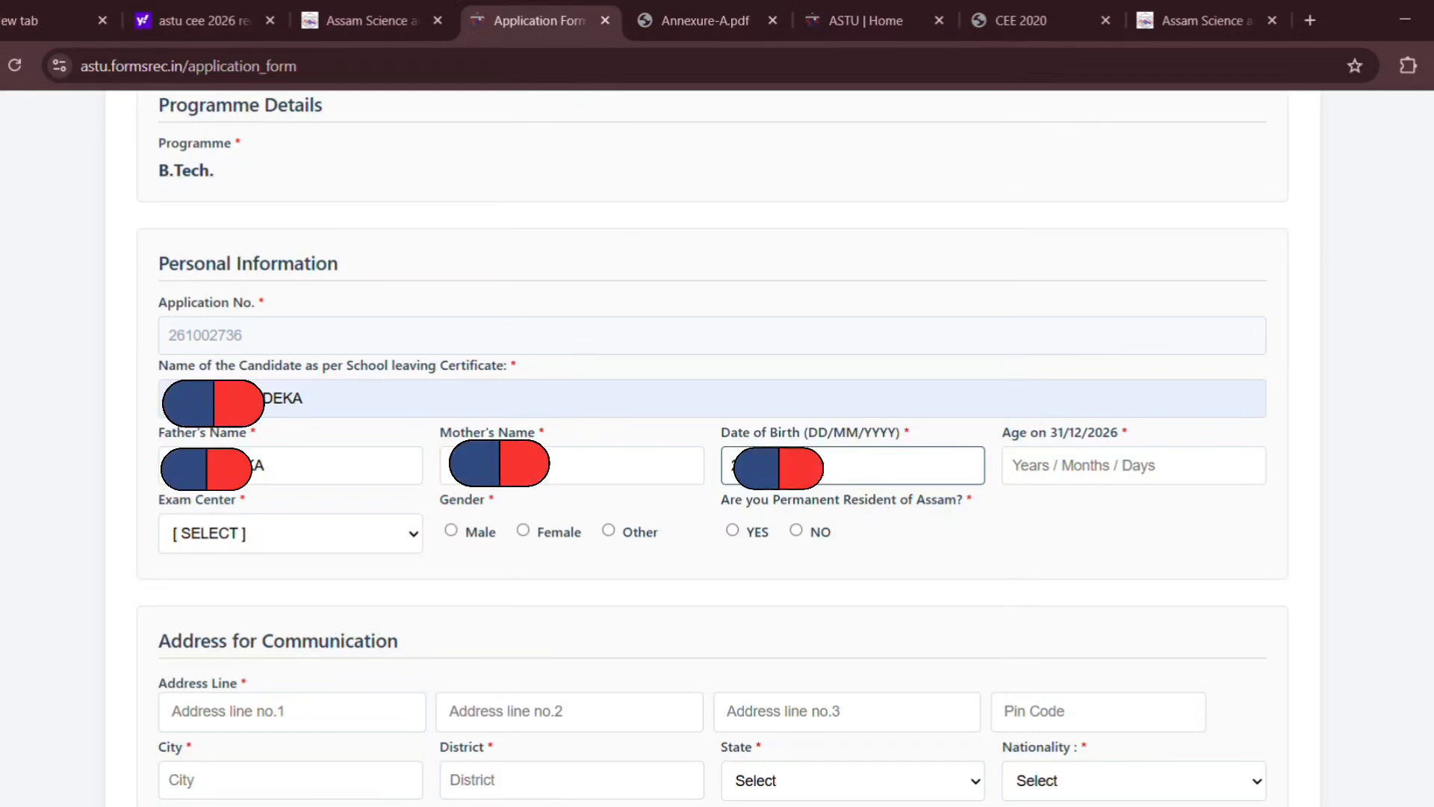
pyautogui.write('2008')
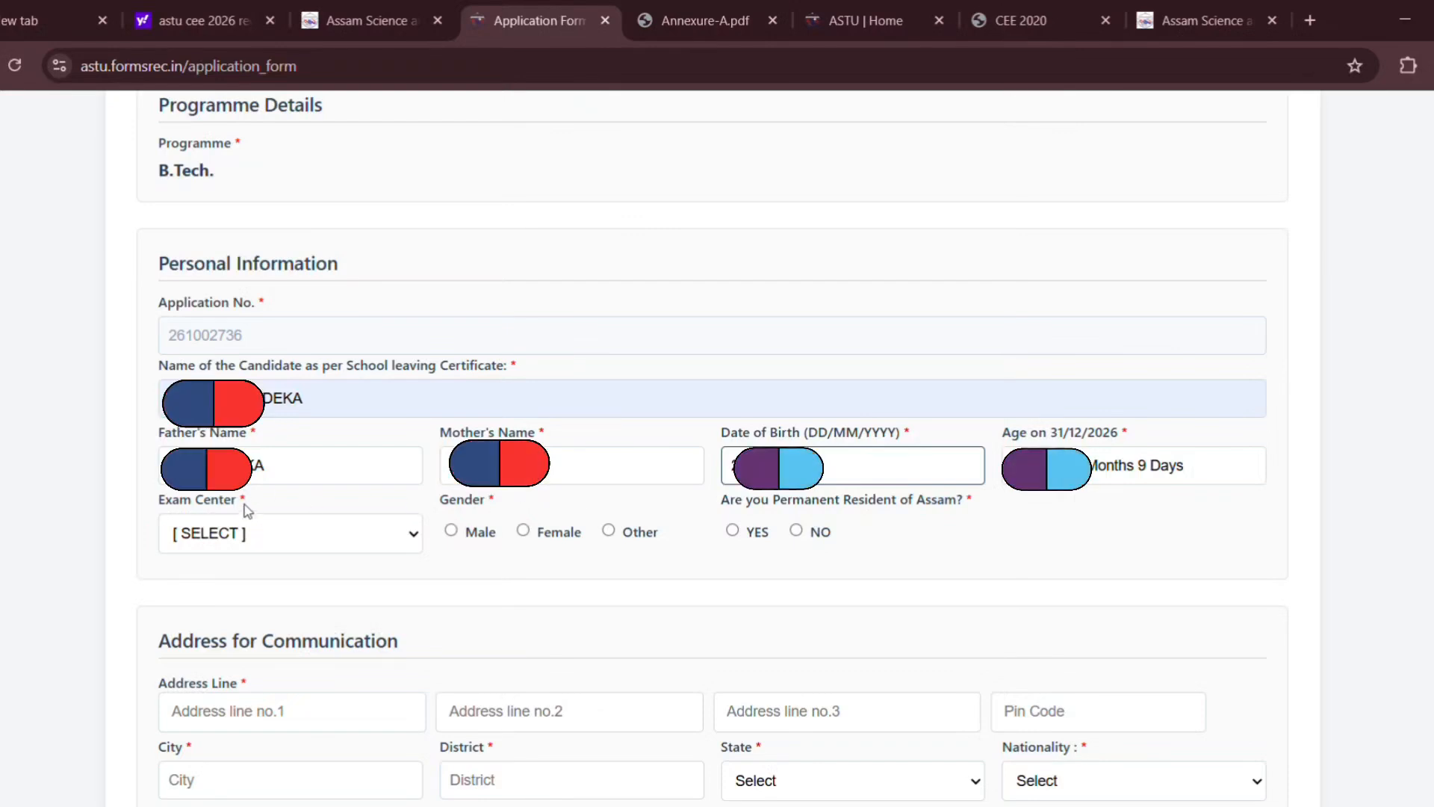
pyautogui.click(287, 533)
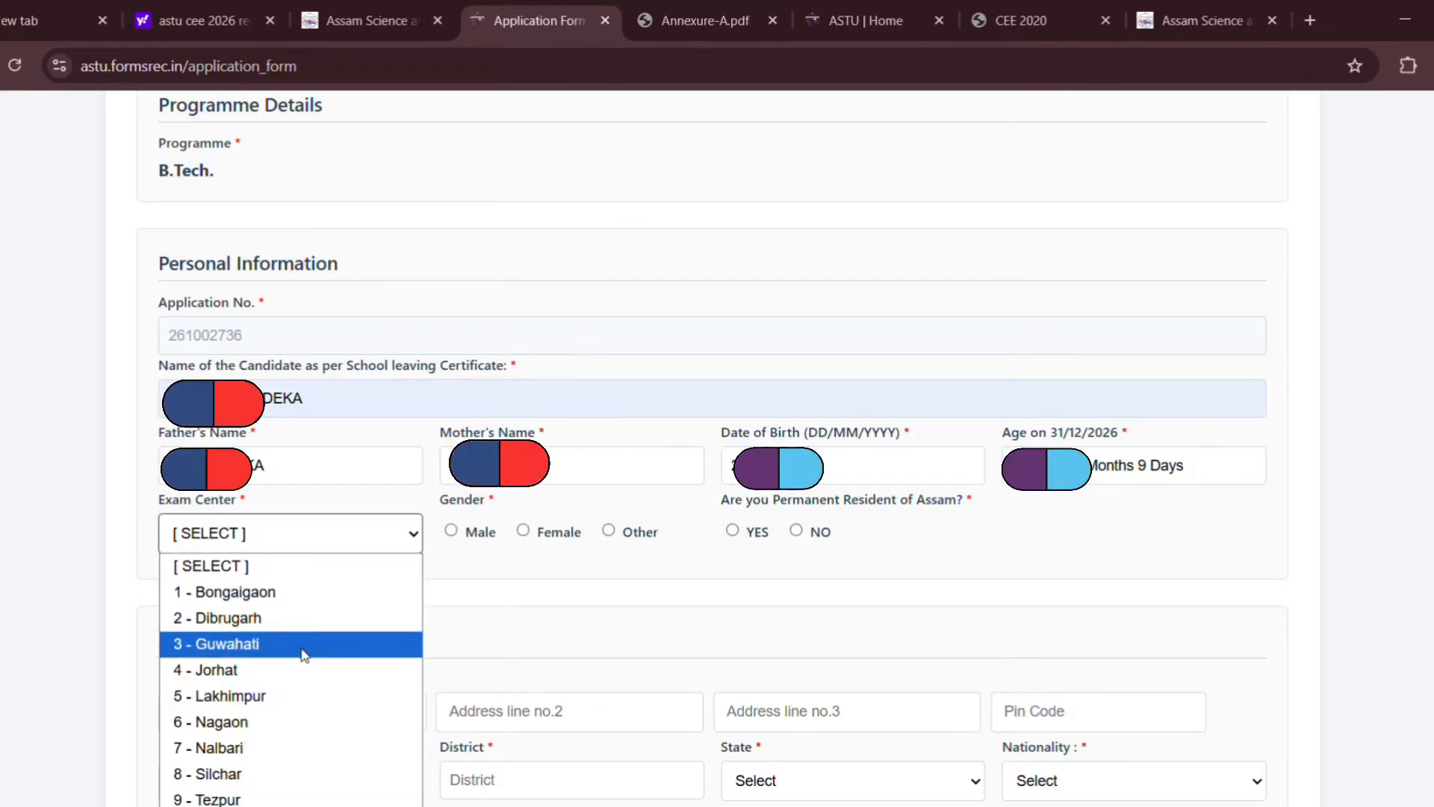
# - Choose exam centre 3 - Guwahati, gender Male, and permanent resident of Assam
pyautogui.click(301, 645)
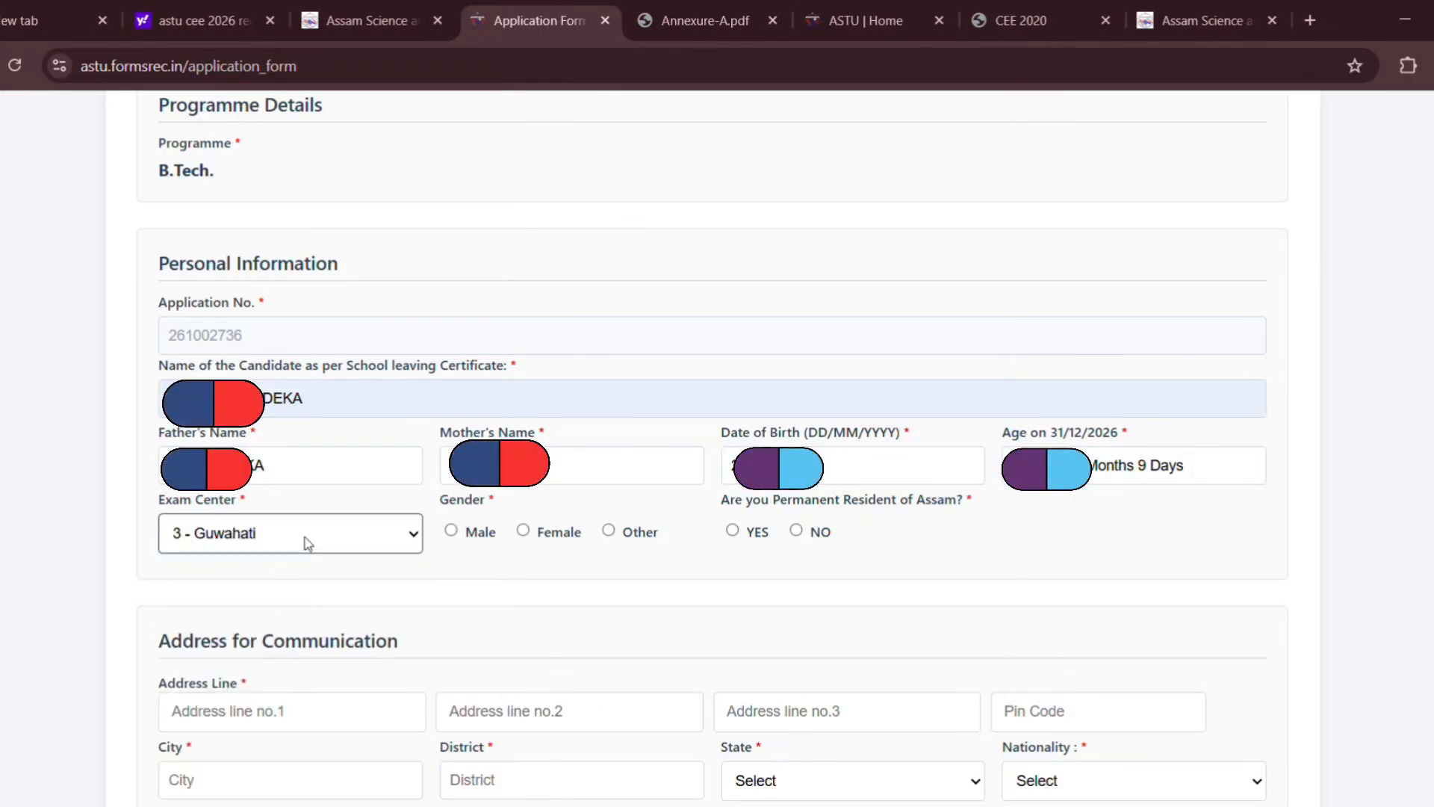
pyautogui.click(407, 537)
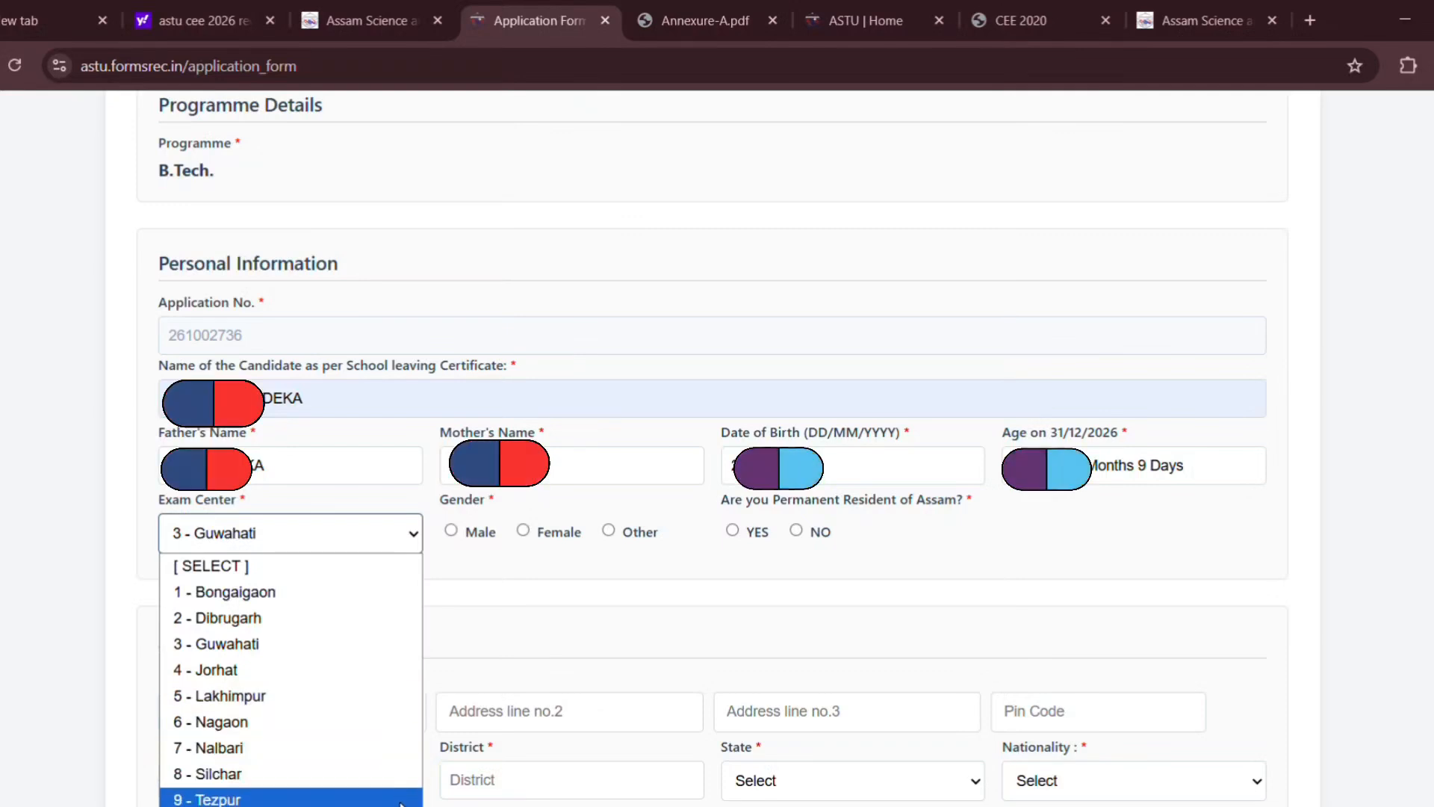
pyautogui.click(352, 641)
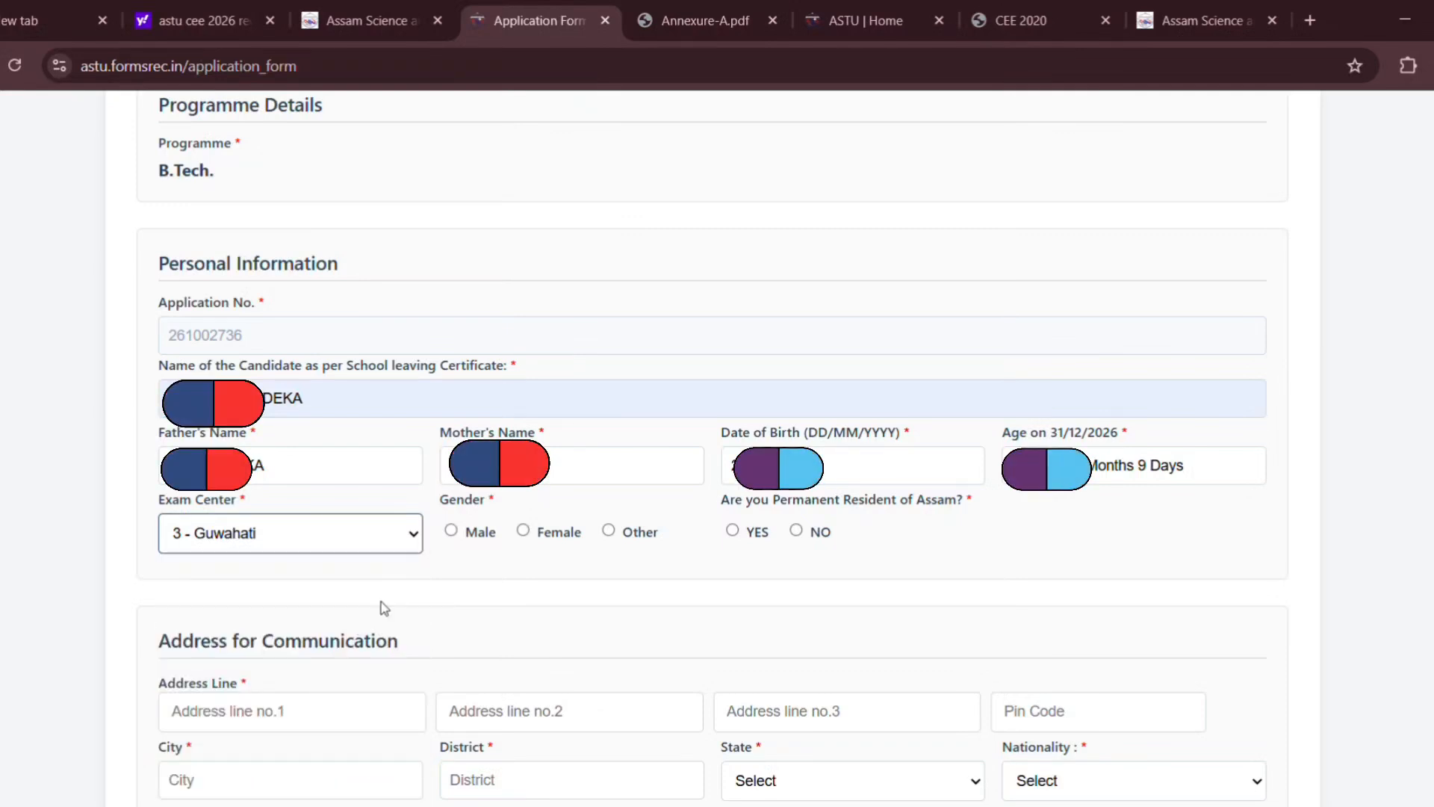
pyautogui.click(455, 531)
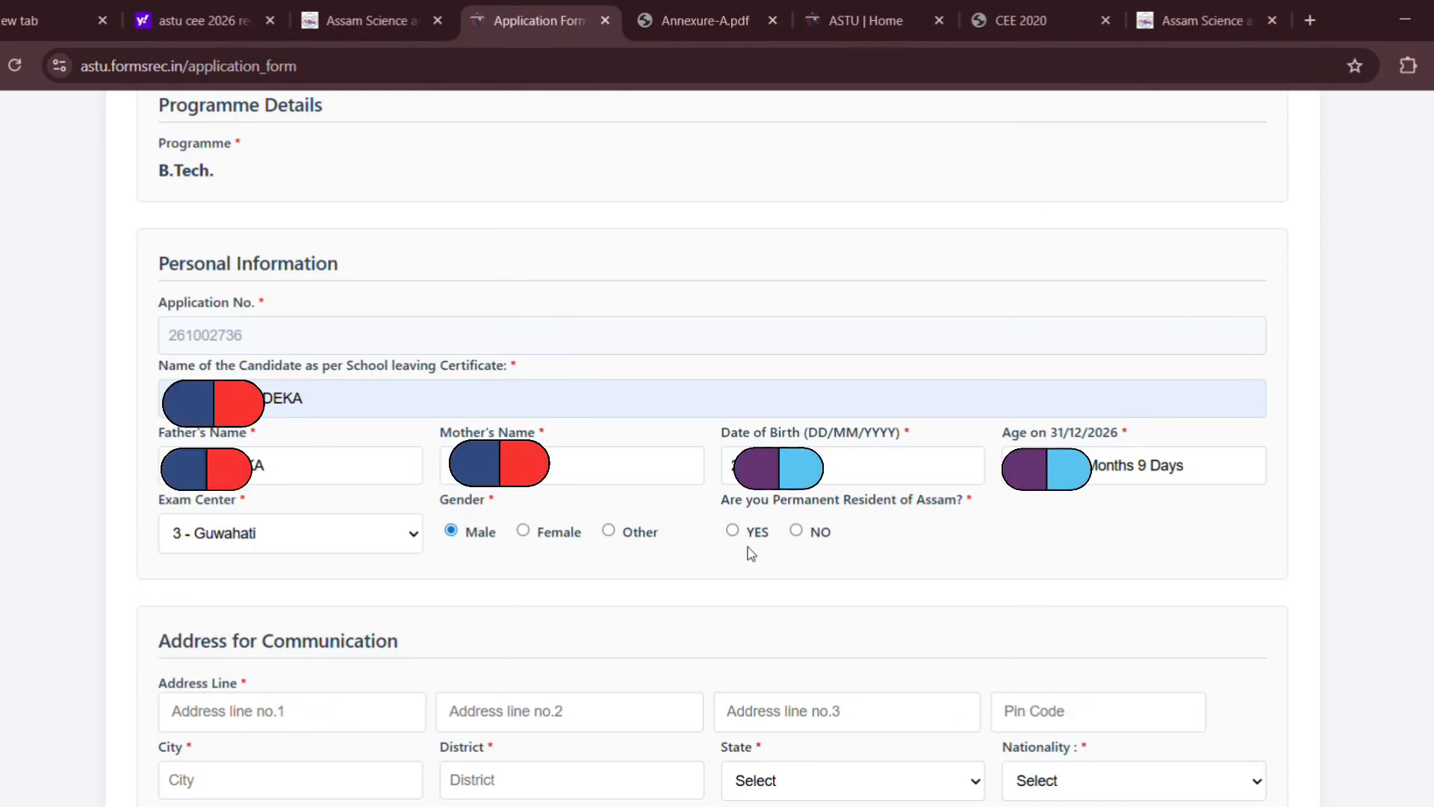
pyautogui.click(732, 531)
# - Autofill the communication address from saved details and set Nationality to INDIAN
pyautogui.scroll(-4, 700, 547)
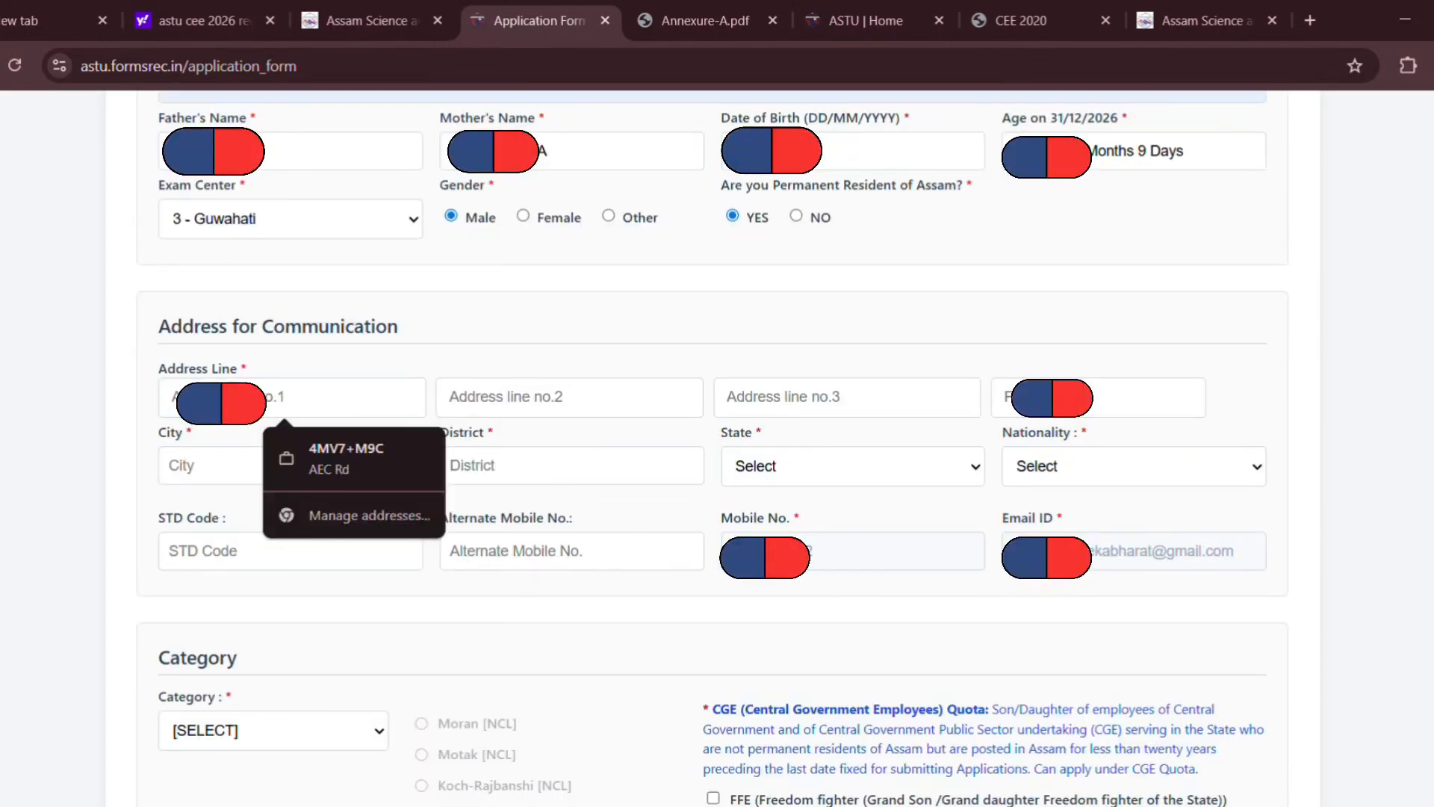
pyautogui.click(369, 449)
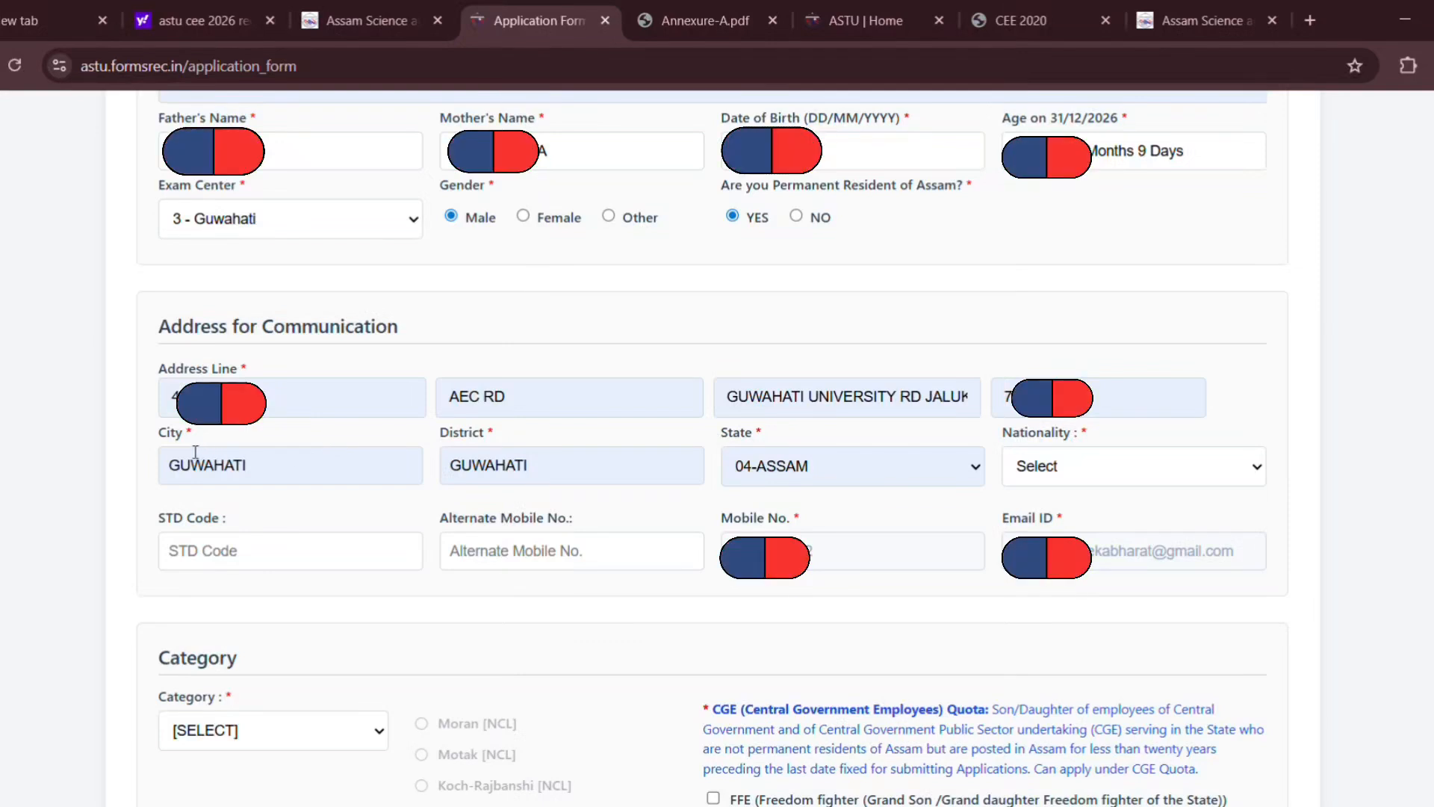
pyautogui.click(1091, 485)
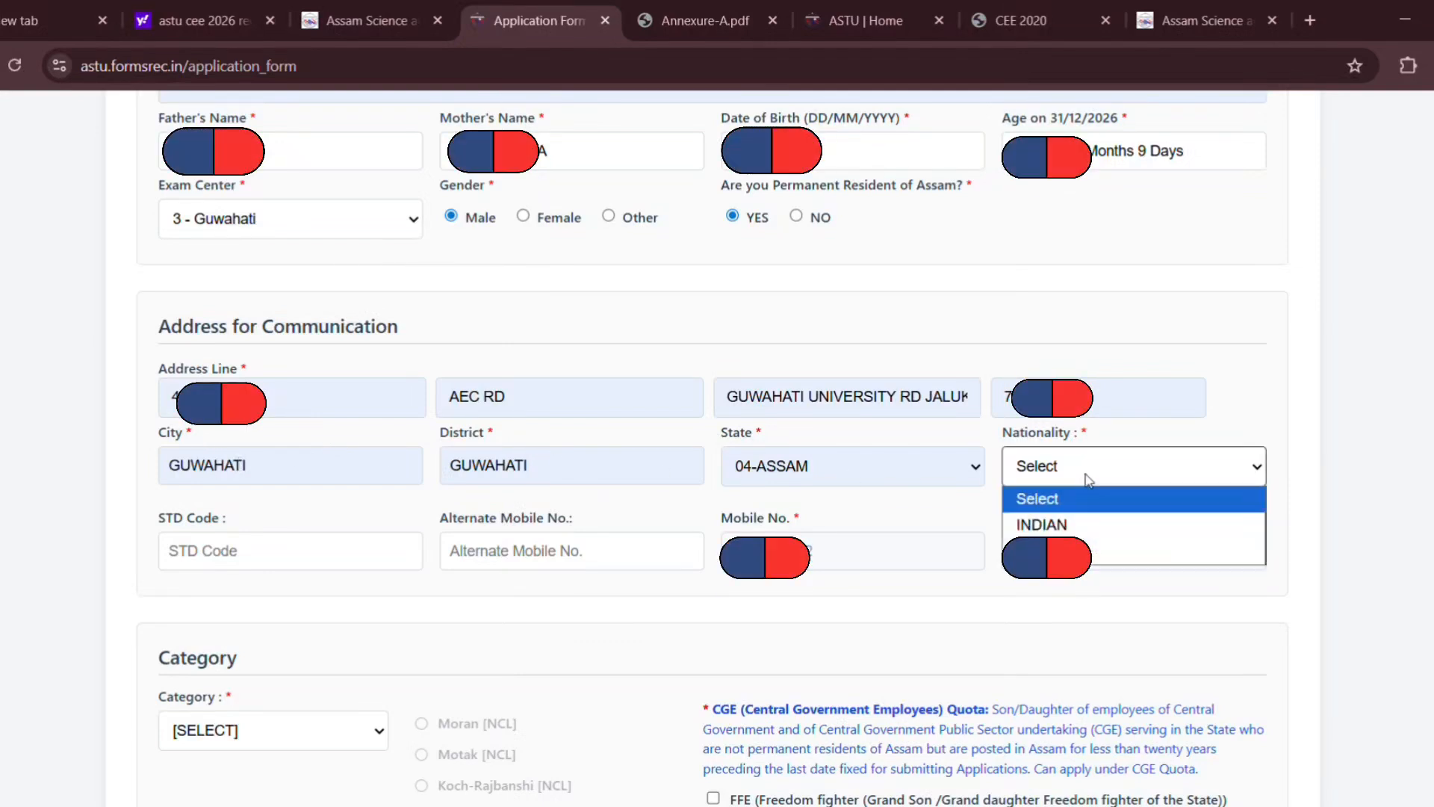
pyautogui.click(1087, 522)
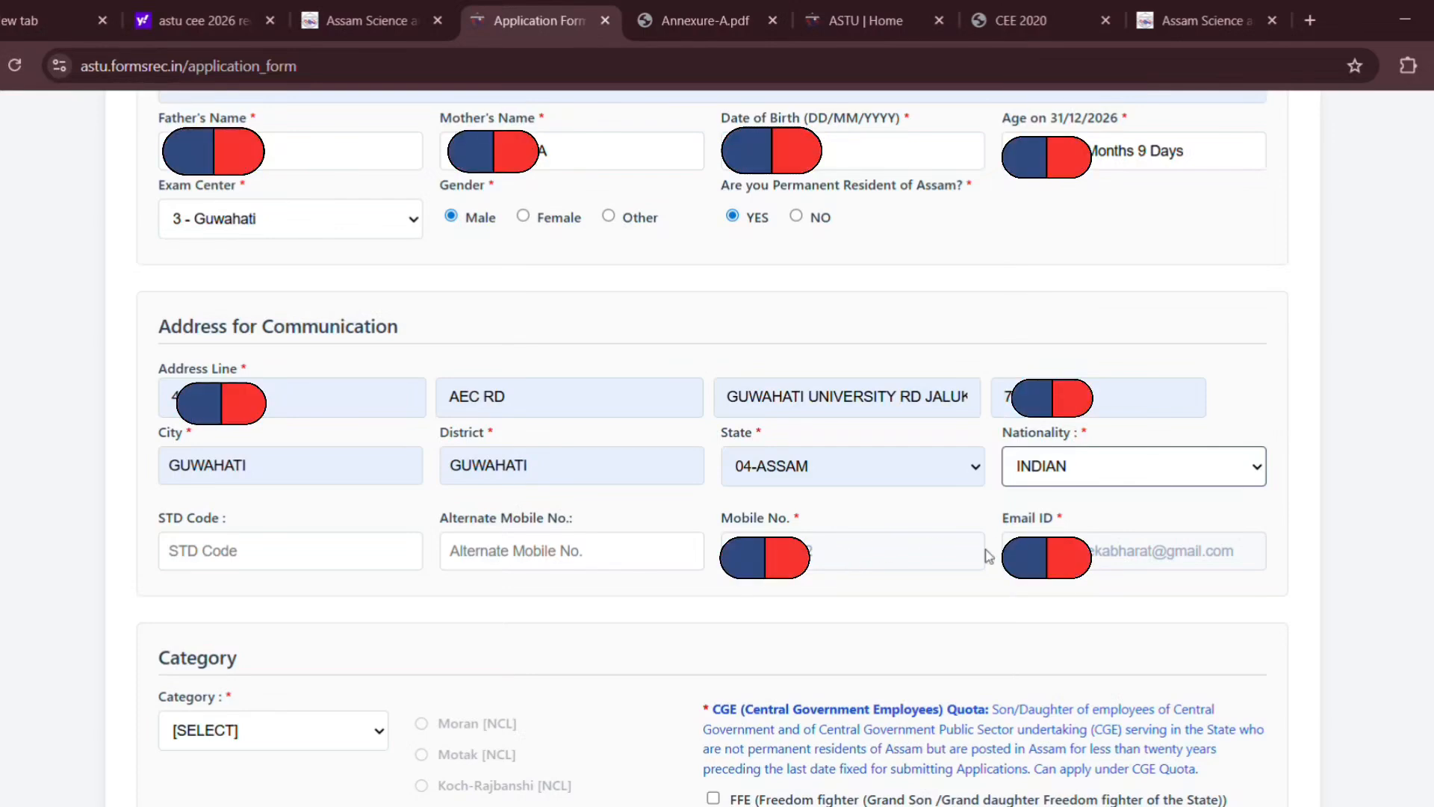
pyautogui.scroll(-4, 465, 576)
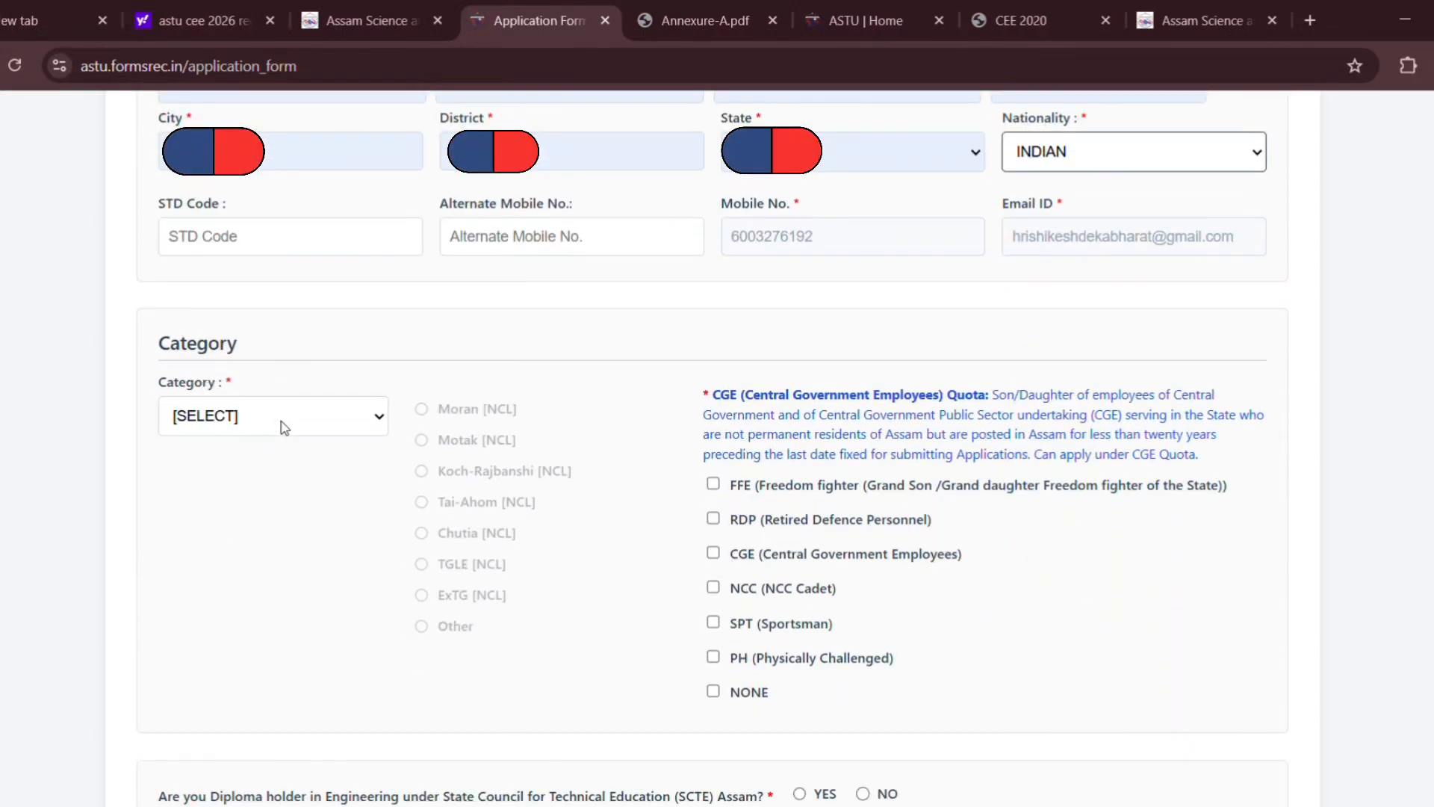
# - Settle the Category on 1 - UNRESERVED after trying SC and OBC/MOBC, and answer NO for EWS
pyautogui.click(279, 417)
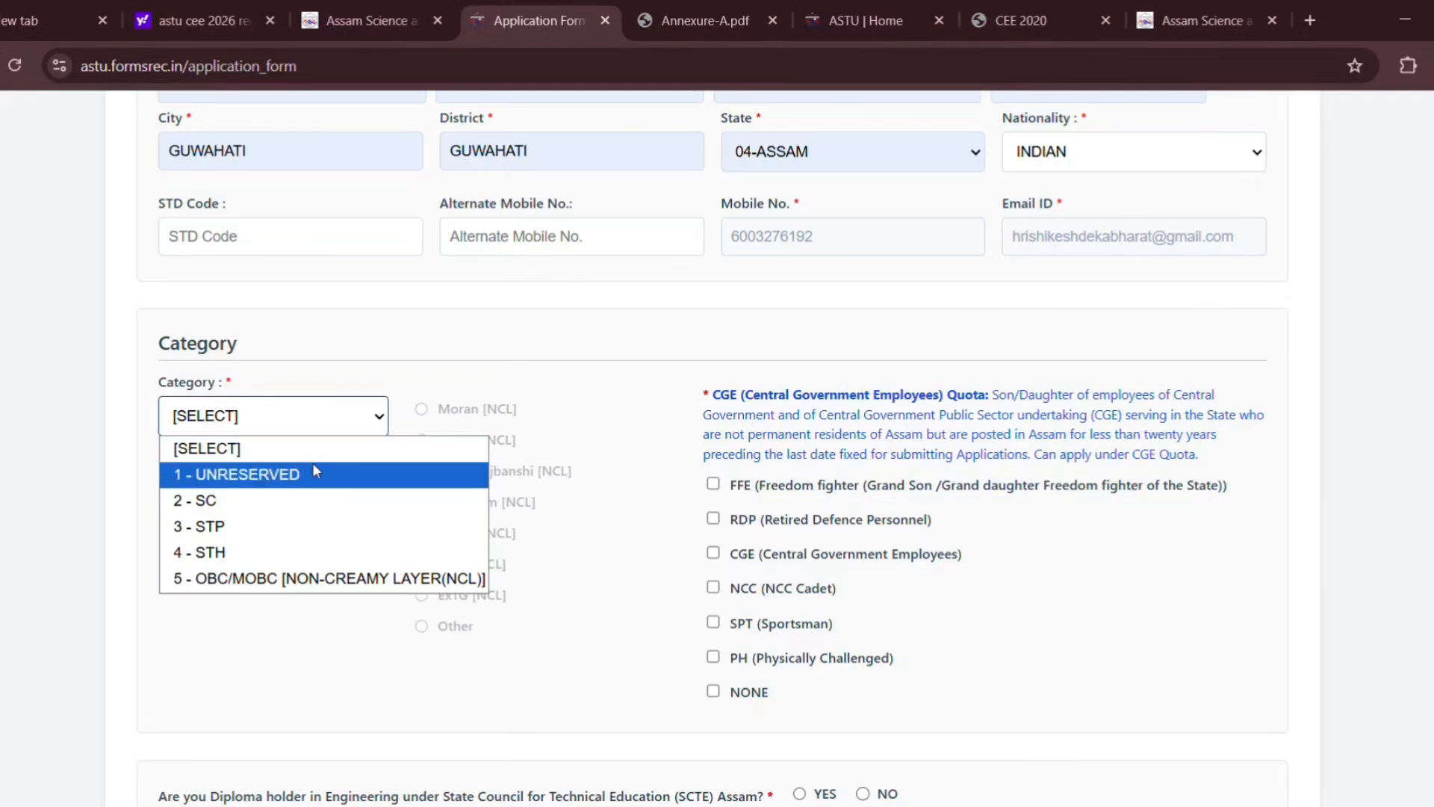
pyautogui.click(313, 498)
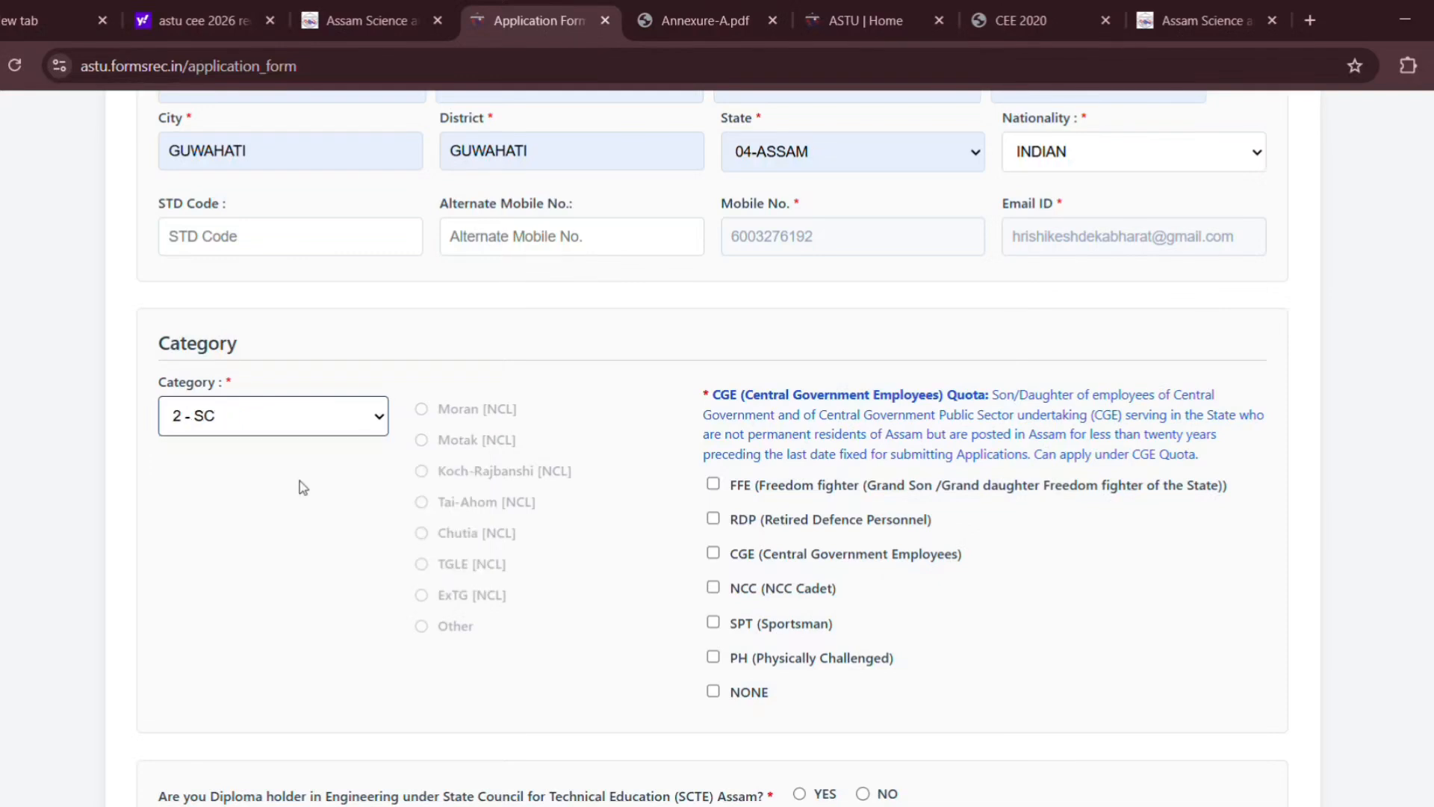
pyautogui.click(284, 441)
pyautogui.click(294, 577)
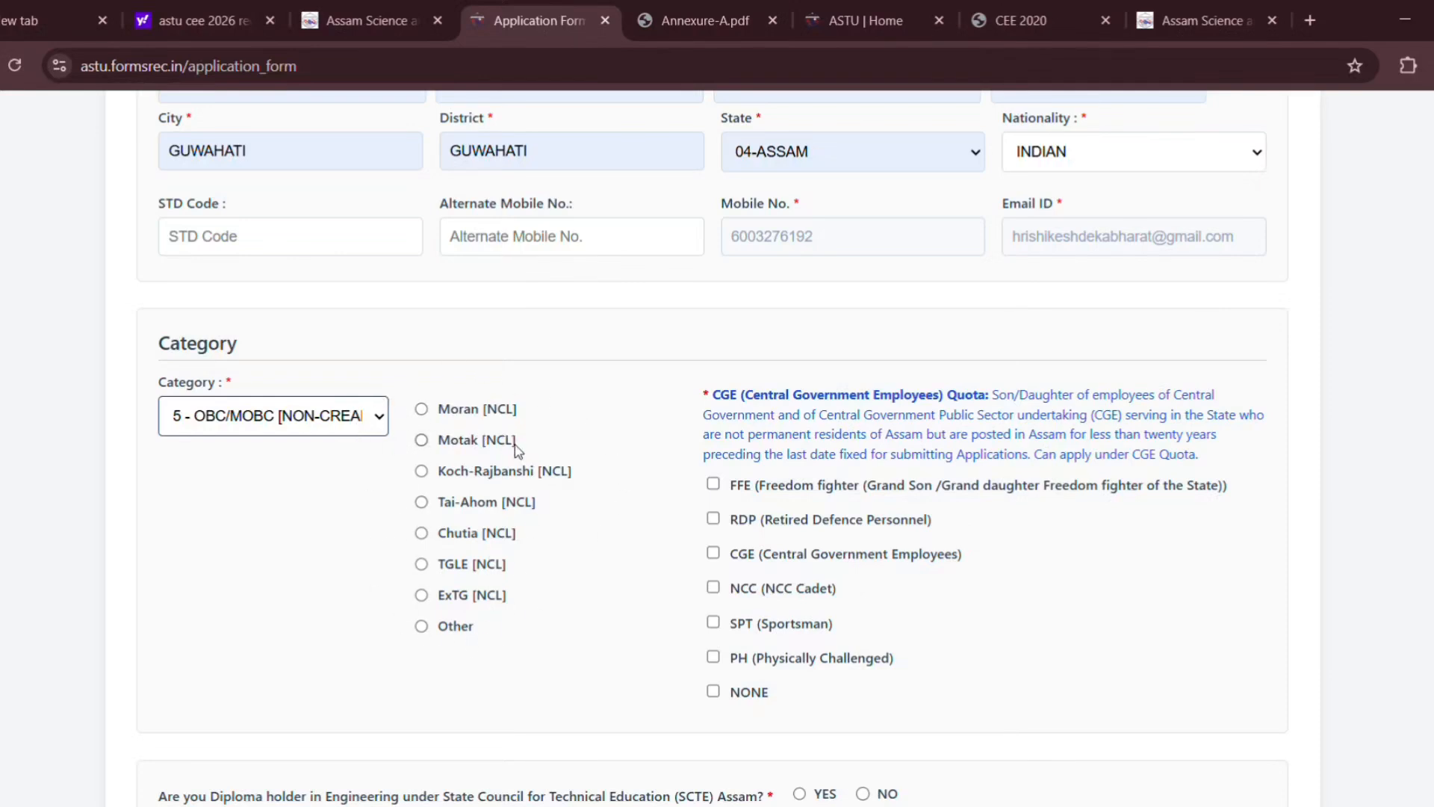
pyautogui.click(335, 423)
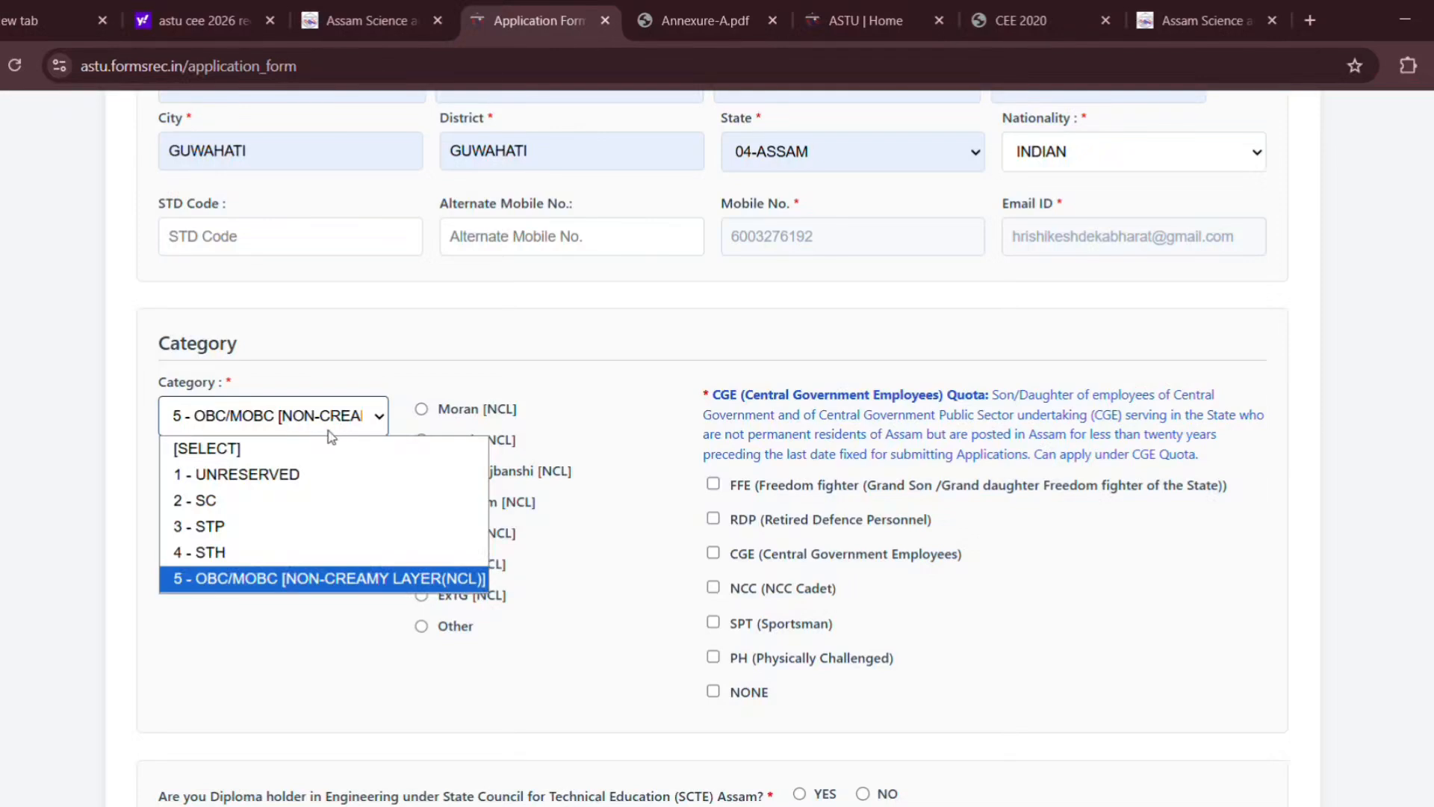
pyautogui.click(317, 474)
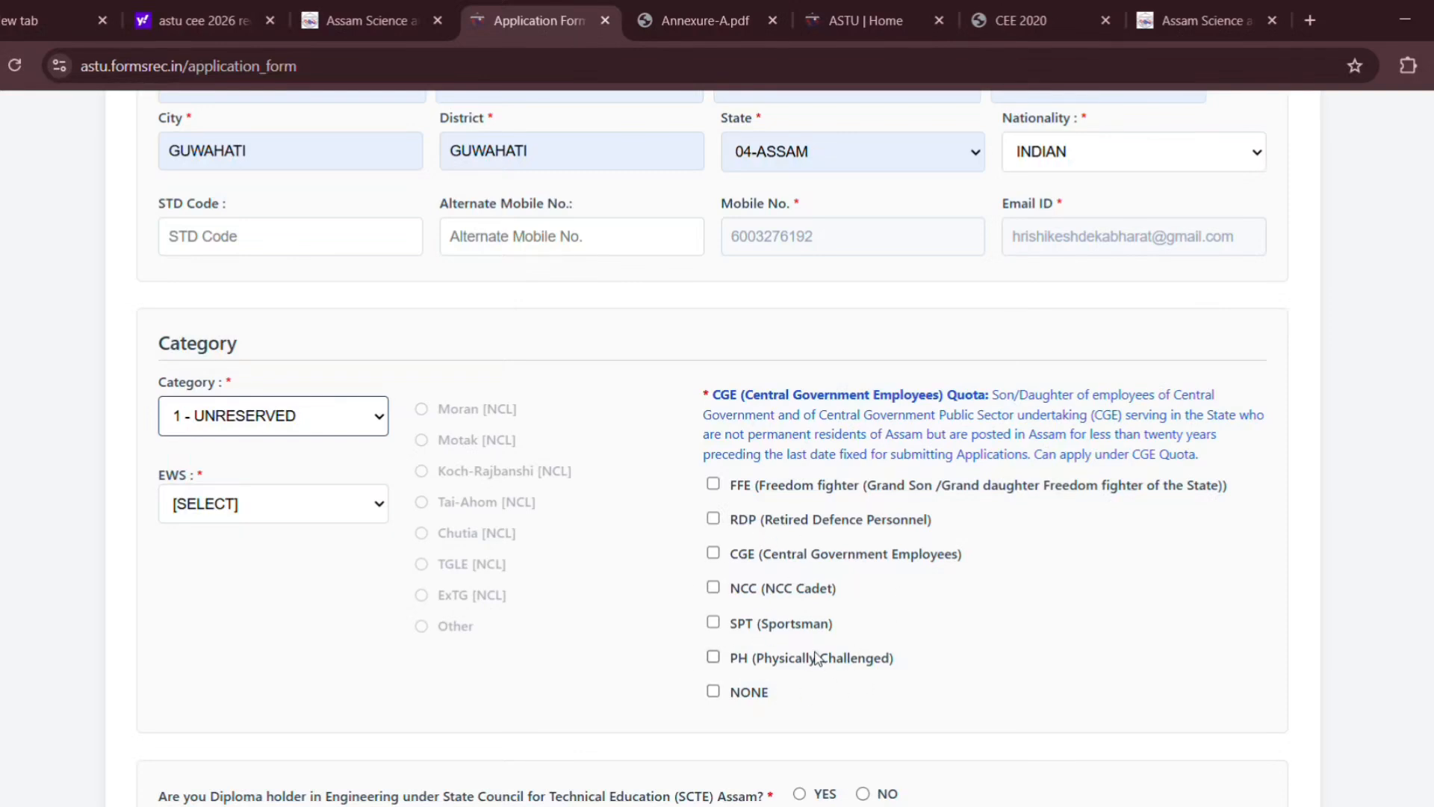
pyautogui.click(349, 507)
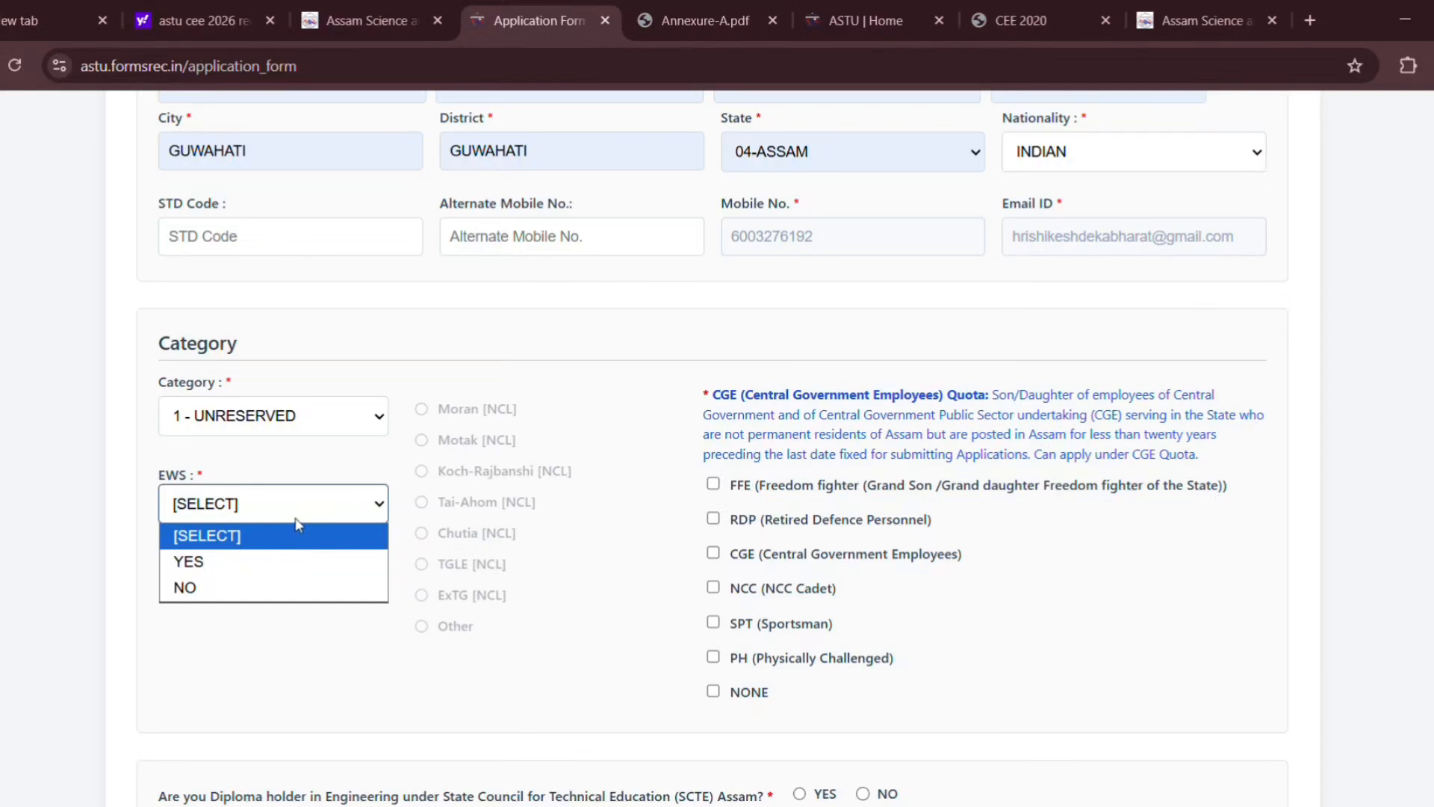
pyautogui.click(302, 587)
# - Answer NO to the SCTE diploma, B.Sc degree and Class VII–X government school questions
pyautogui.scroll(-4, 302, 590)
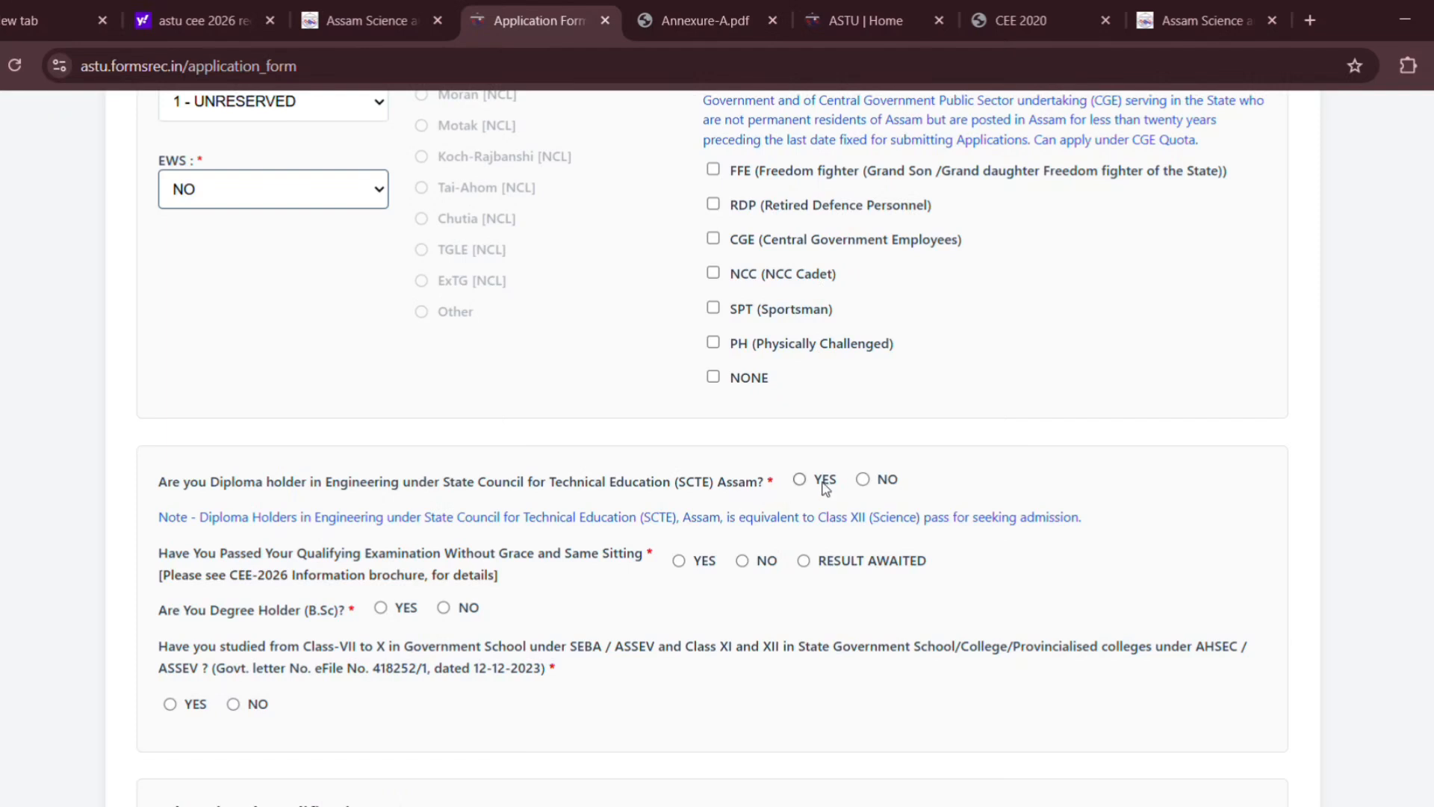
pyautogui.click(863, 478)
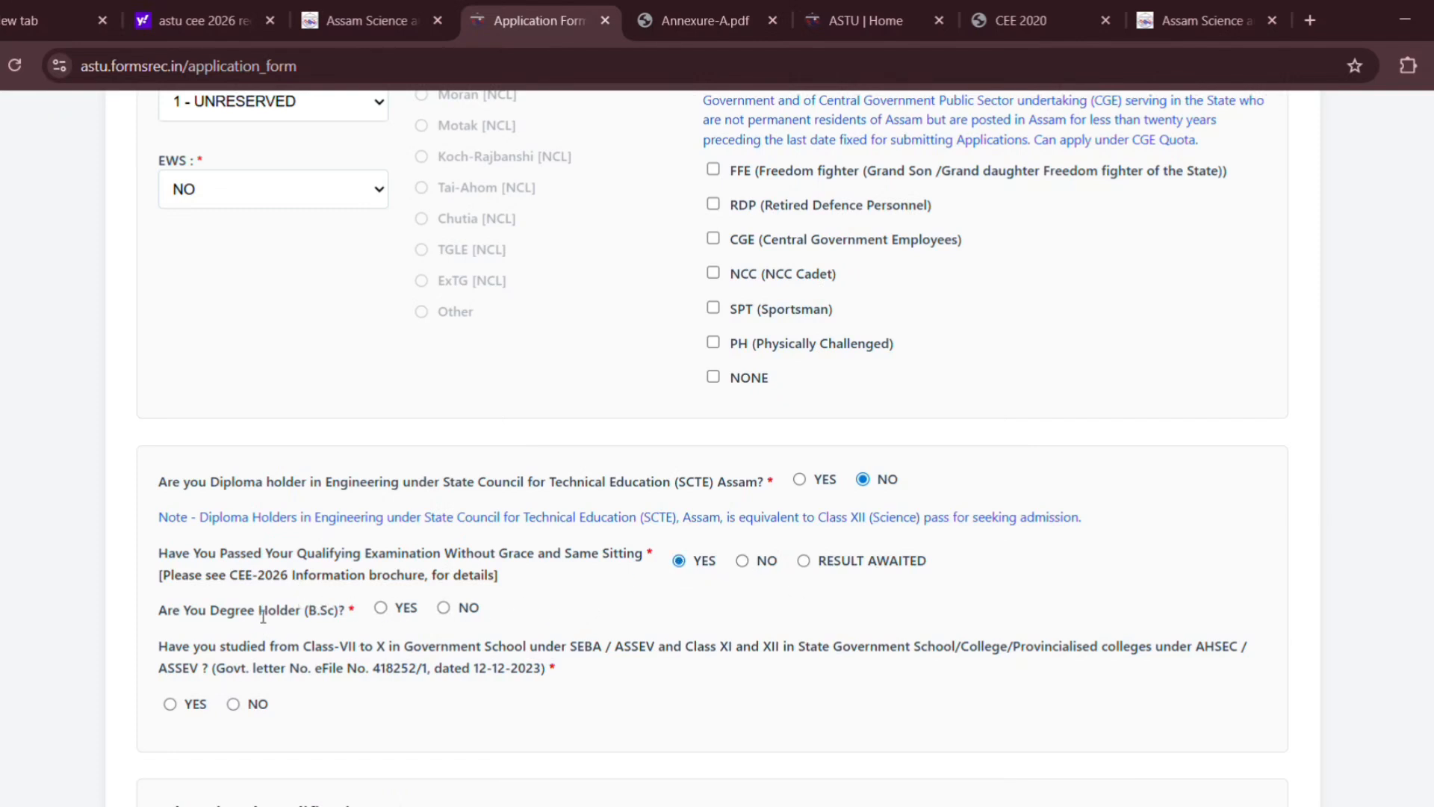
pyautogui.click(444, 609)
pyautogui.click(234, 708)
# - Enter HSSLC stream SCIENCE (correcting a typo), 580 marks obtained and board CBSE
pyautogui.scroll(-4, 295, 669)
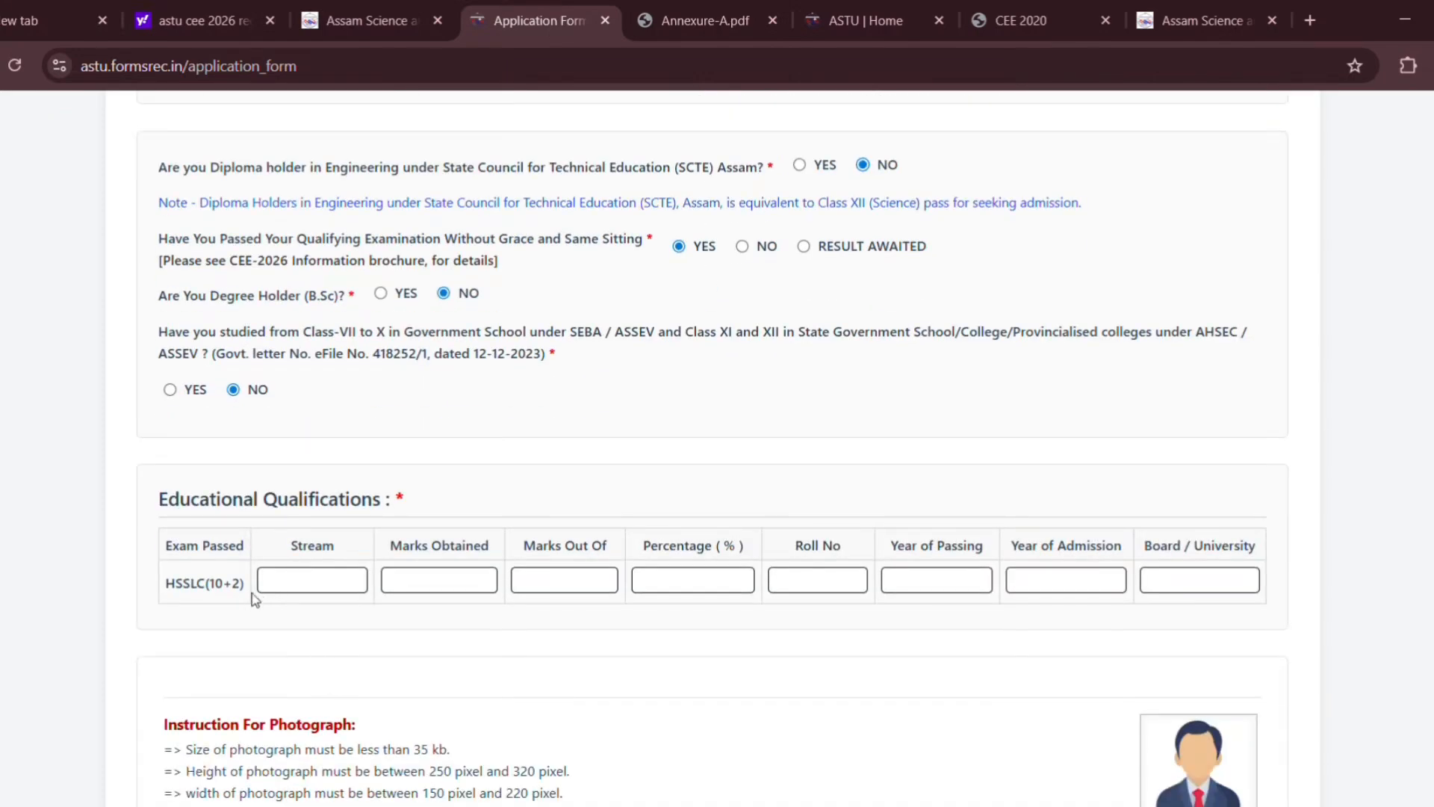
pyautogui.click(314, 583)
pyautogui.write('SCIEDNCE')
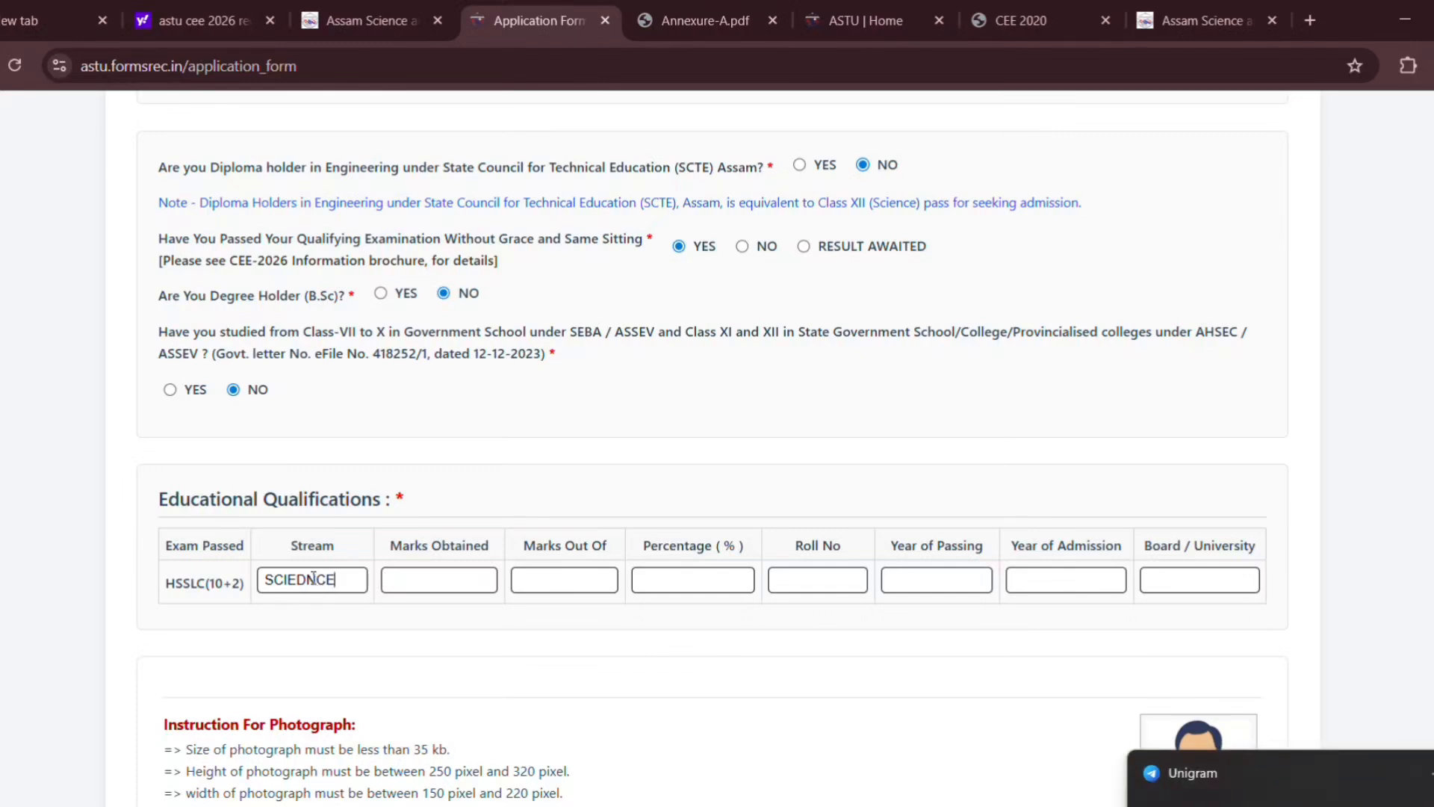
pyautogui.click(307, 582)
pyautogui.press('BackSpace')
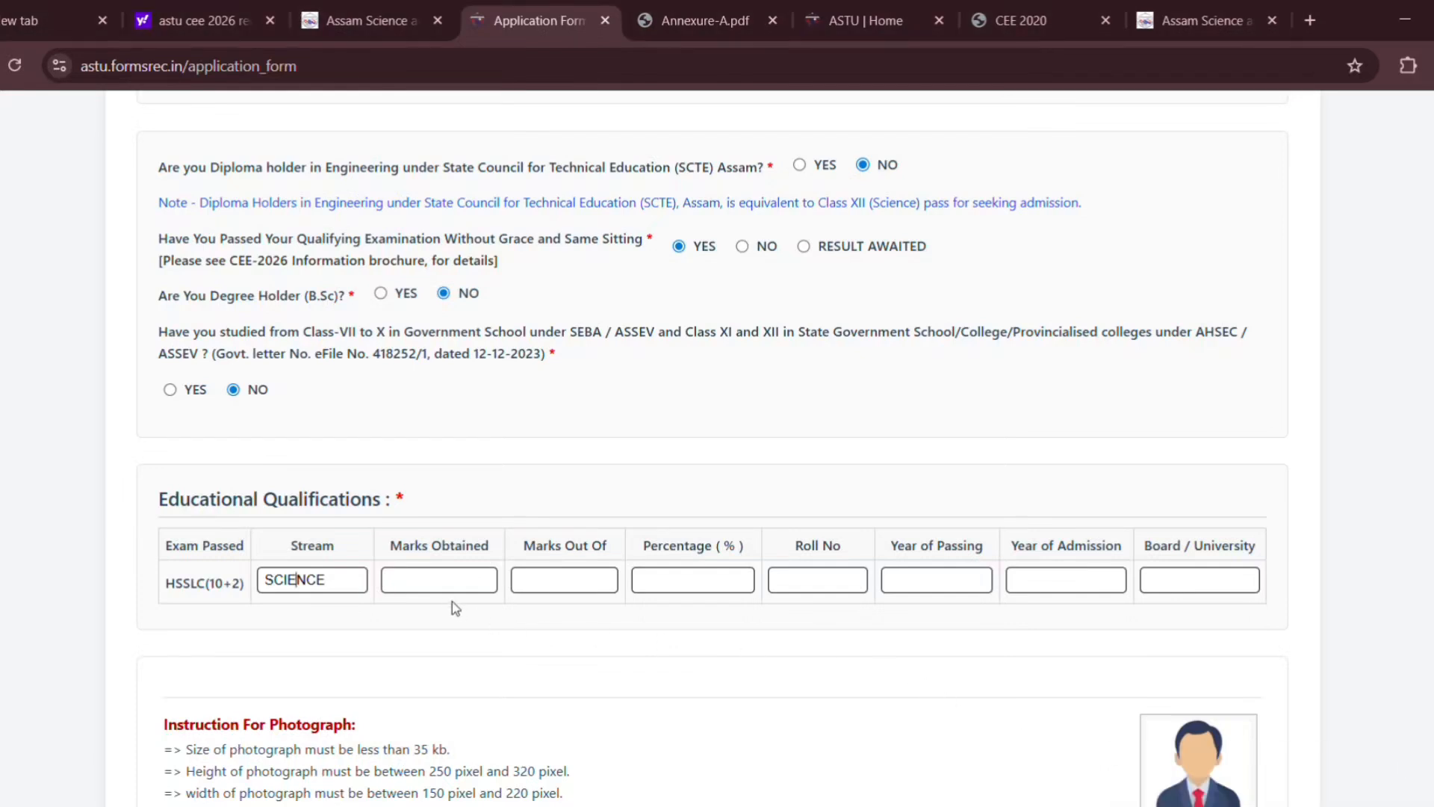
pyautogui.click(438, 579)
pyautogui.write('580')
pyautogui.click(1060, 583)
pyautogui.write('CBSE')
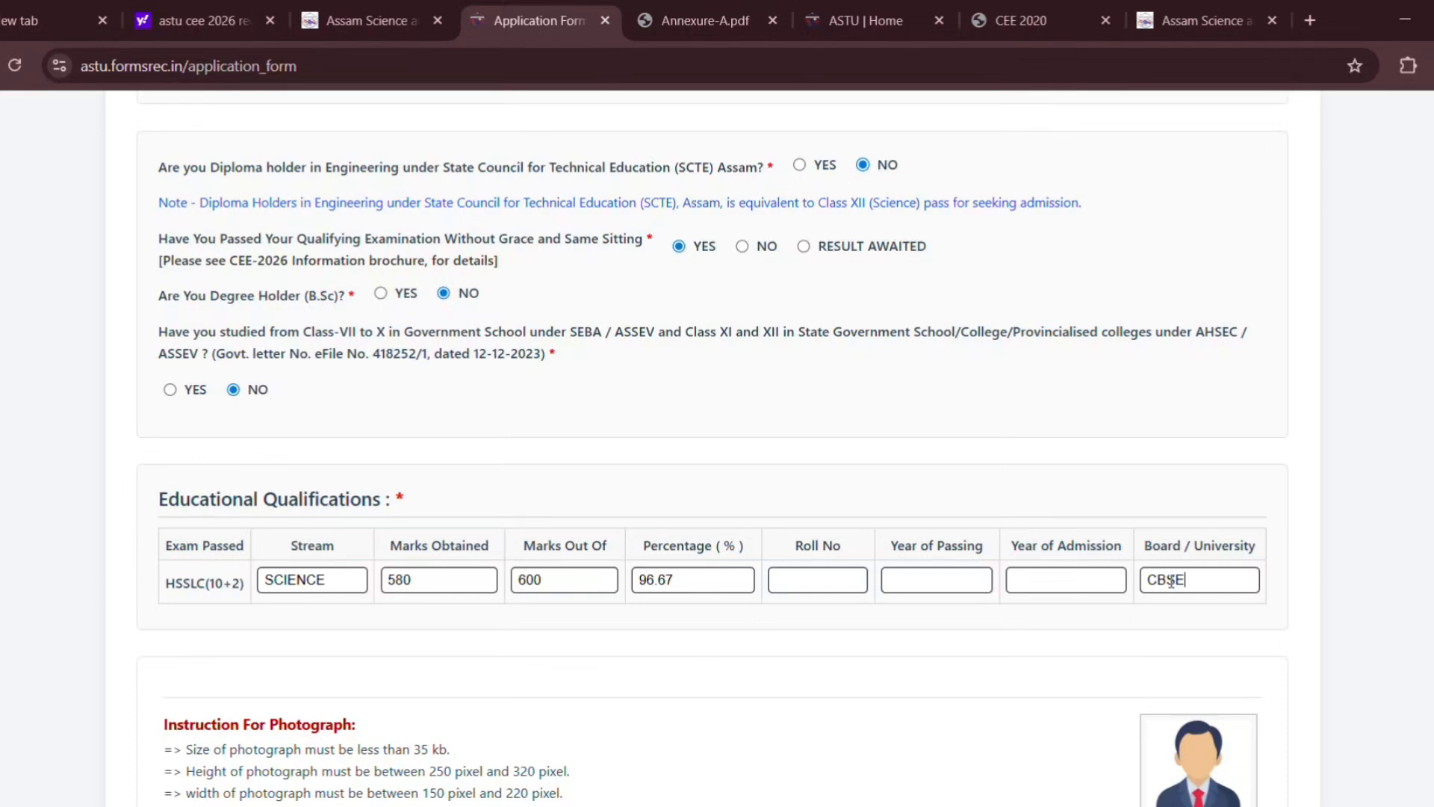
pyautogui.click(811, 584)
# - Fill the HSSLC(10+2) row with the candidate's roll number, passing year 2026 and admission year 2024
pyautogui.write('3207')
pyautogui.click(940, 580)
pyautogui.write('20')
pyautogui.write('26')
pyautogui.click(1098, 577)
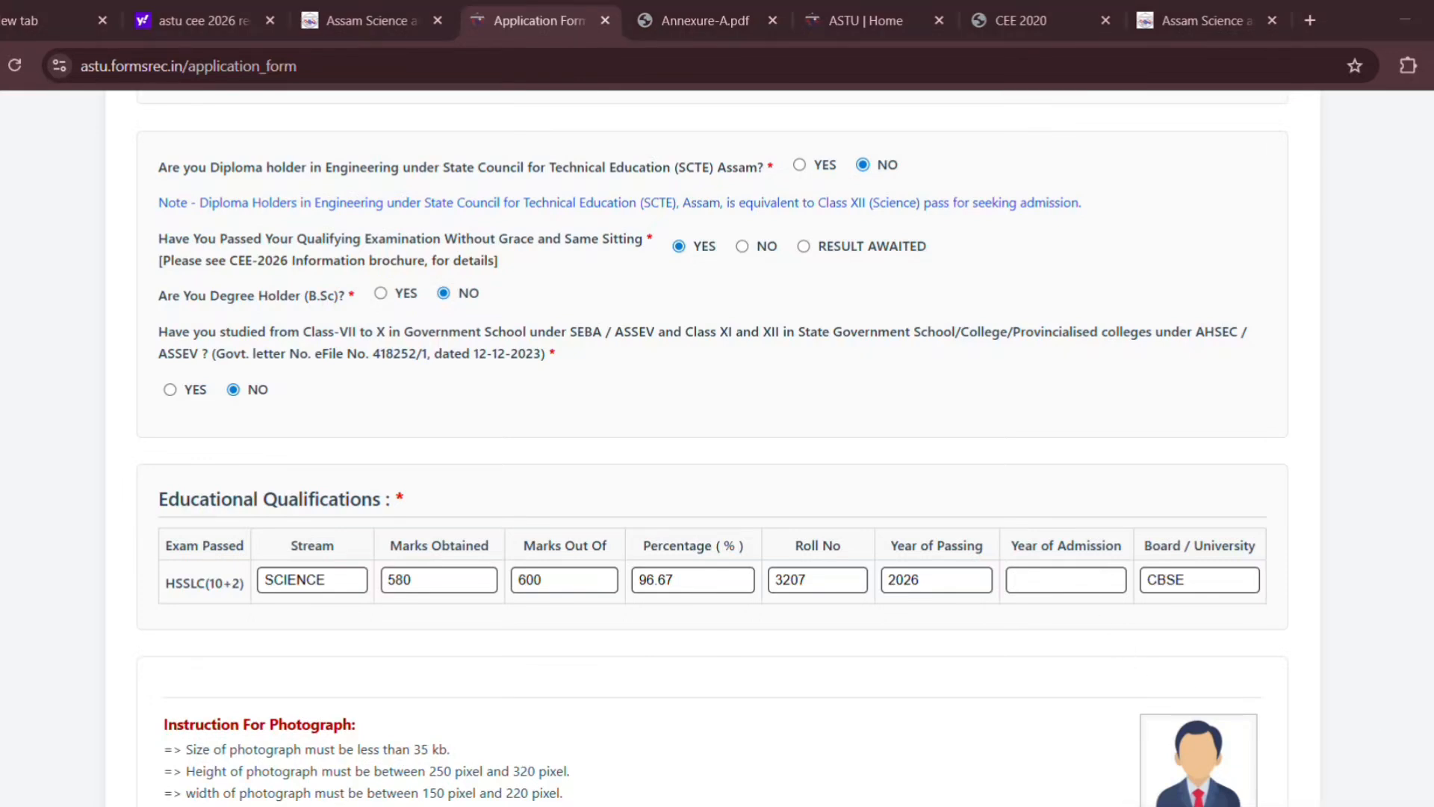
pyautogui.write('2')
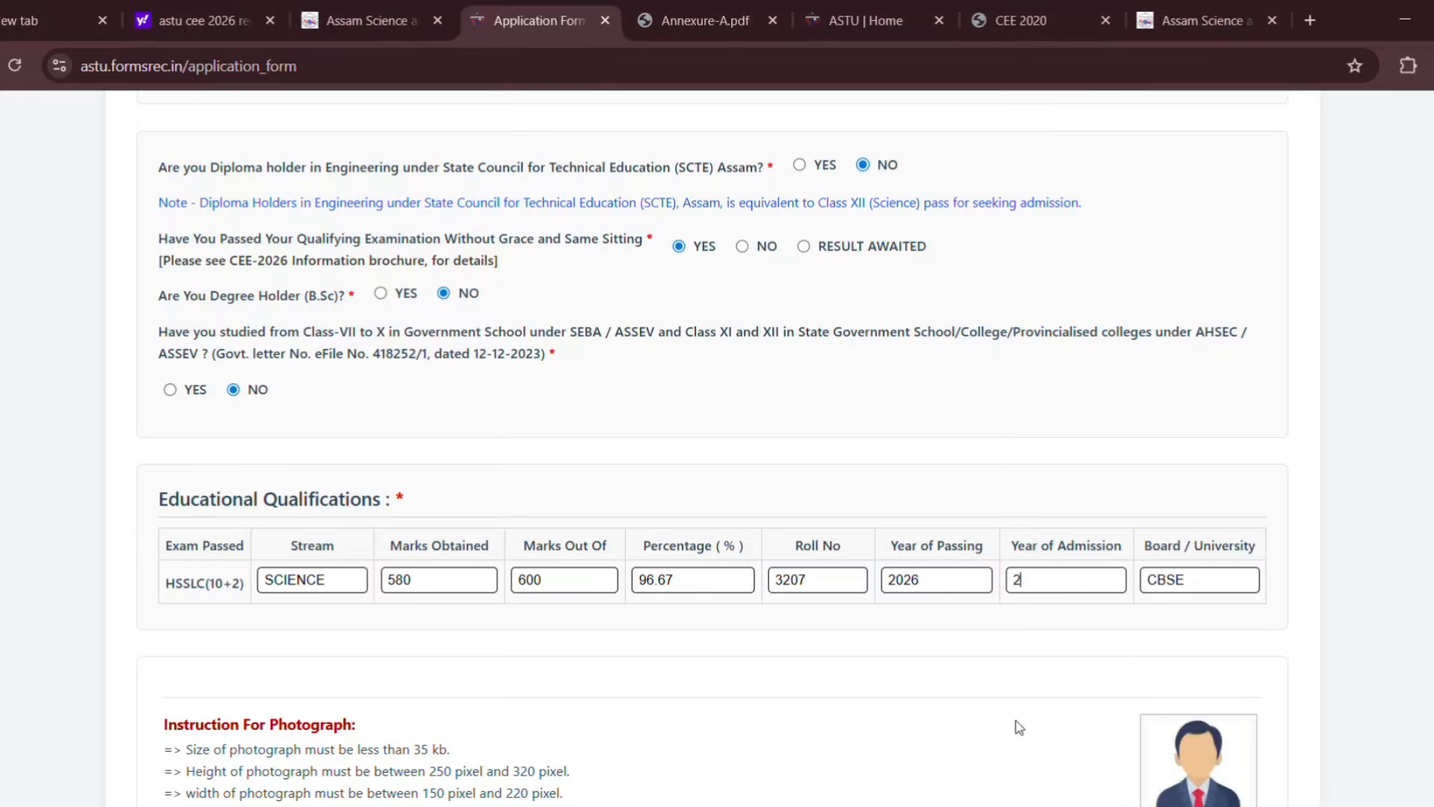
pyautogui.write('024')
pyautogui.scroll(-3, 973, 750)
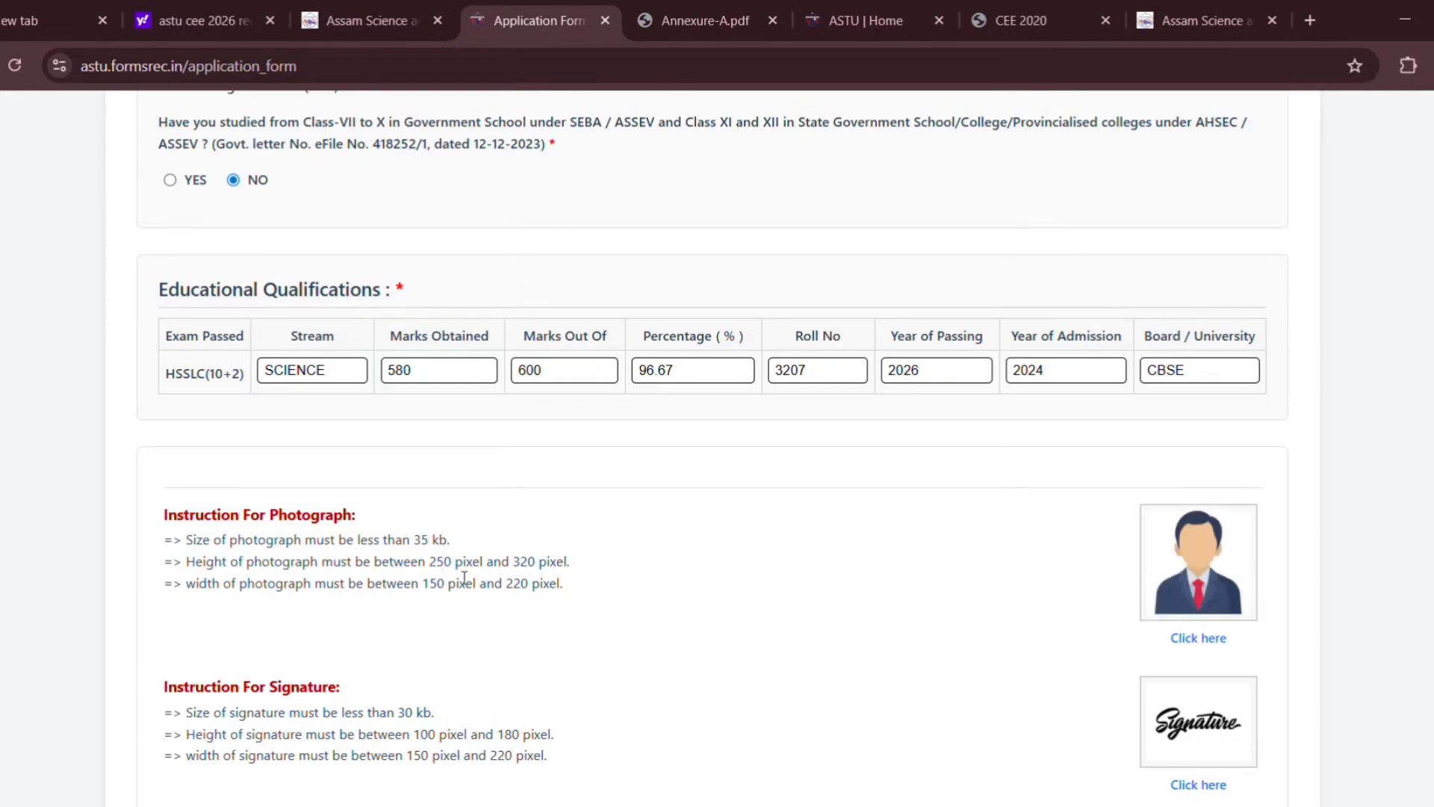
# - Scroll to the bottom of the form and try Save & Continue twice
pyautogui.scroll(-1, 397, 697)
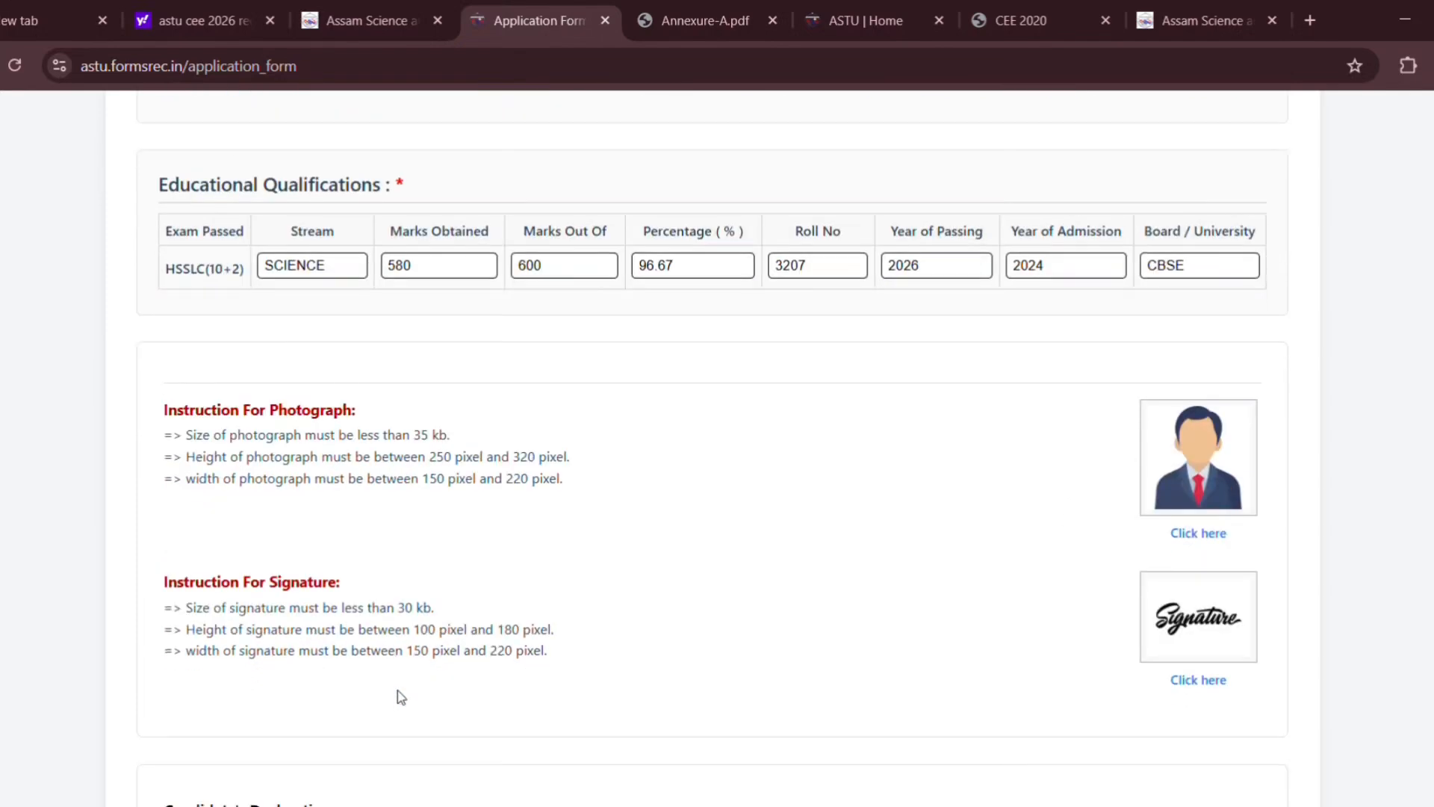
pyautogui.scroll(-3, 402, 677)
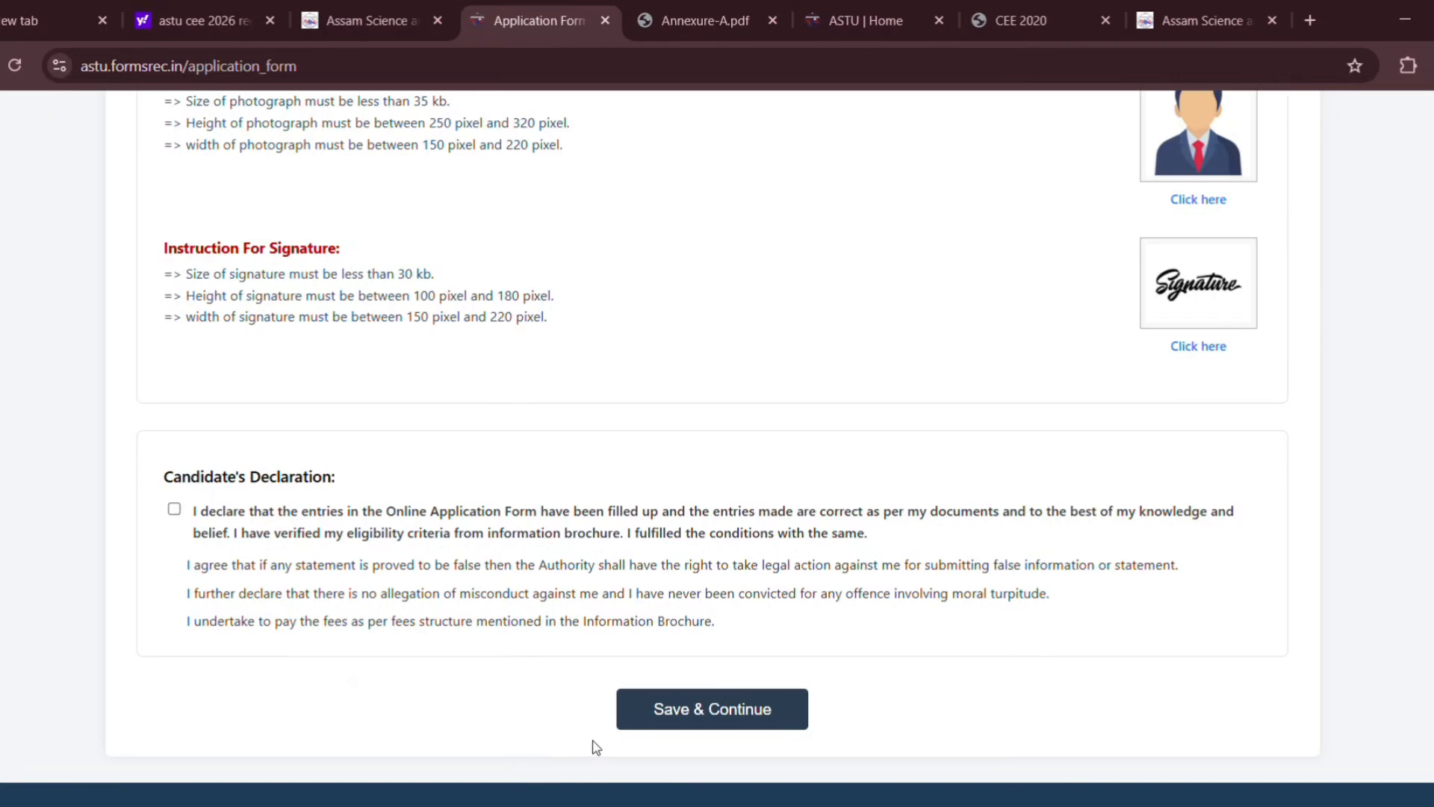
pyautogui.click(695, 711)
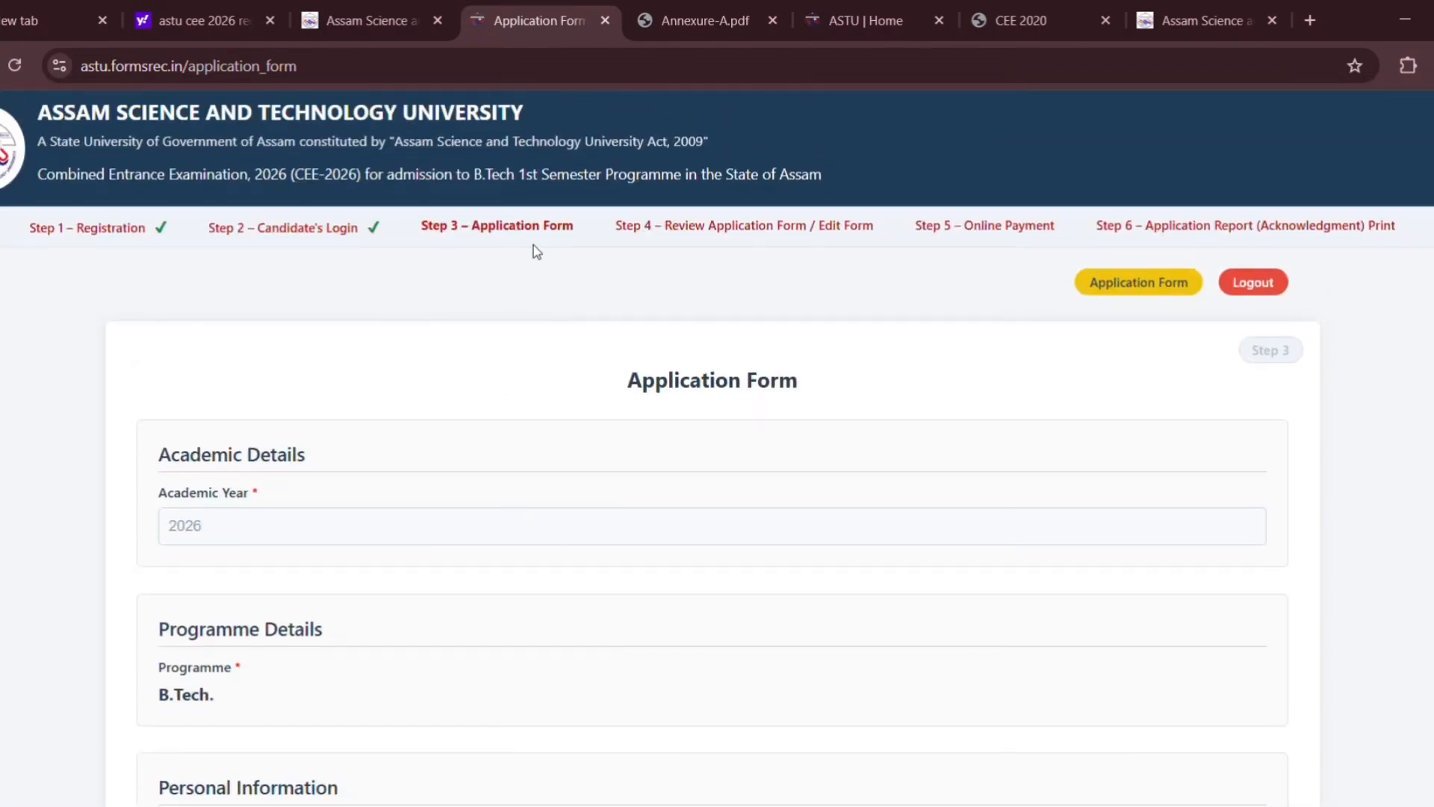
pyautogui.scroll(-15, 560, 633)
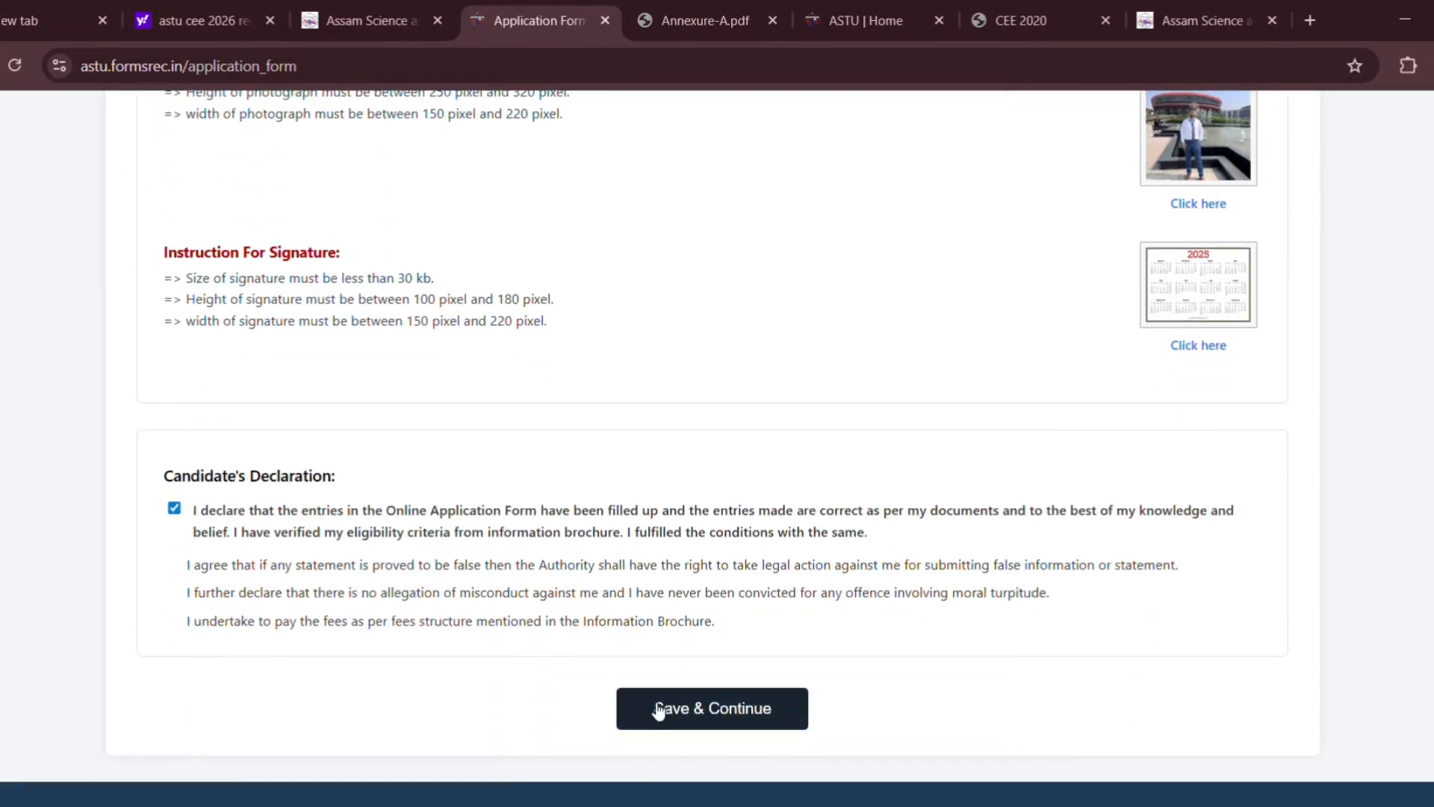
pyautogui.click(695, 708)
pyautogui.scroll(-10, 999, 538)
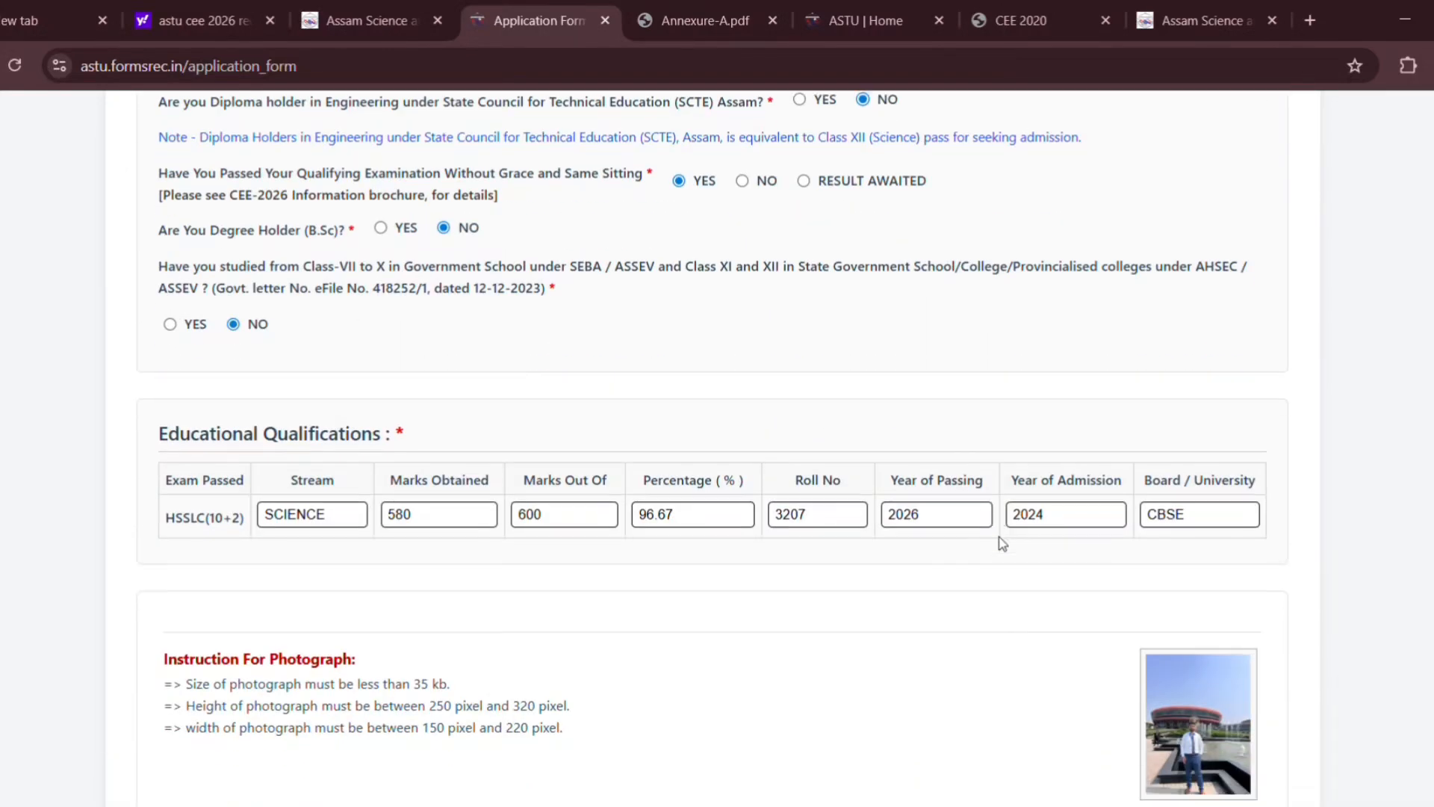
pyautogui.scroll(-4, 866, 549)
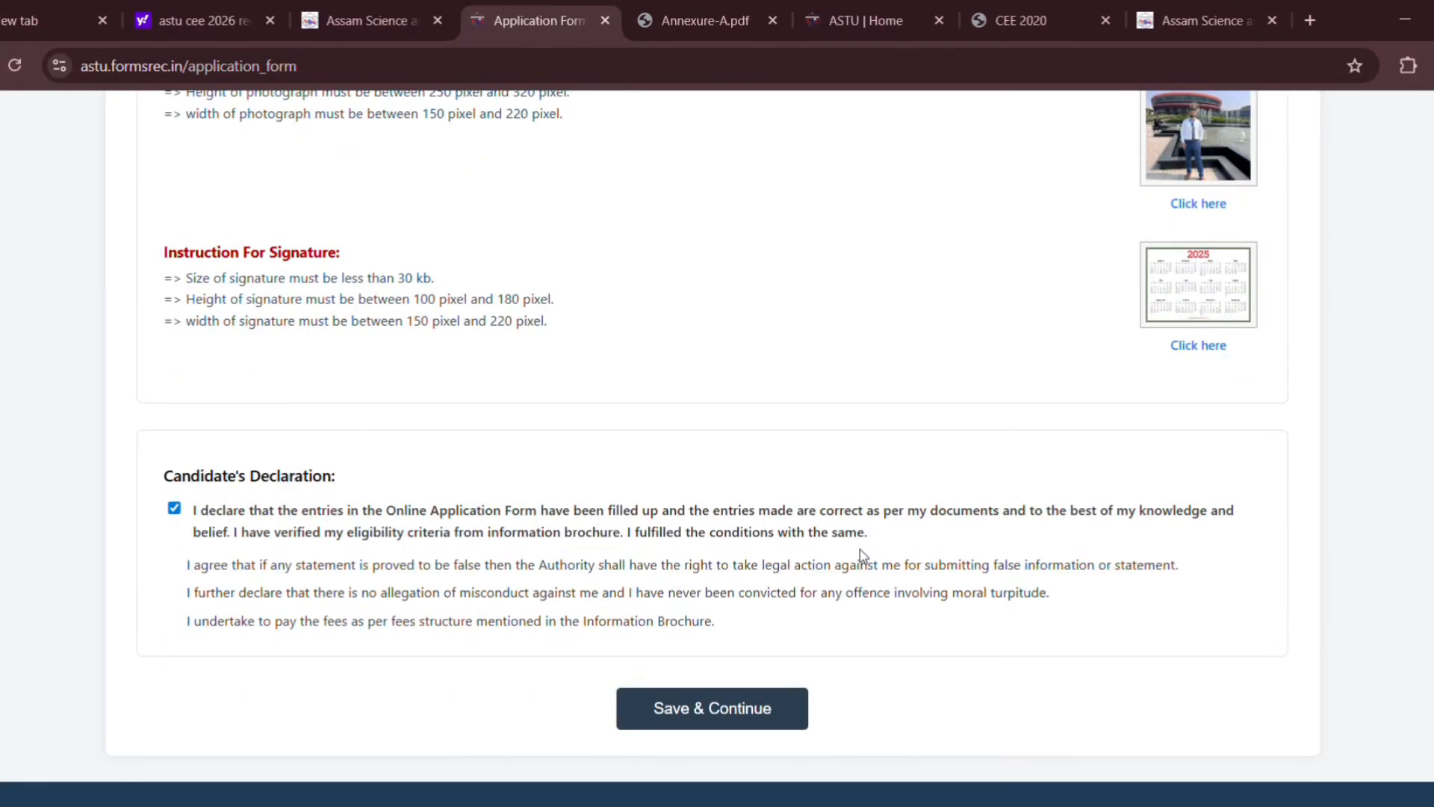
# - After the quota warning on saving, tick NONE as the special quota option
pyautogui.click(762, 725)
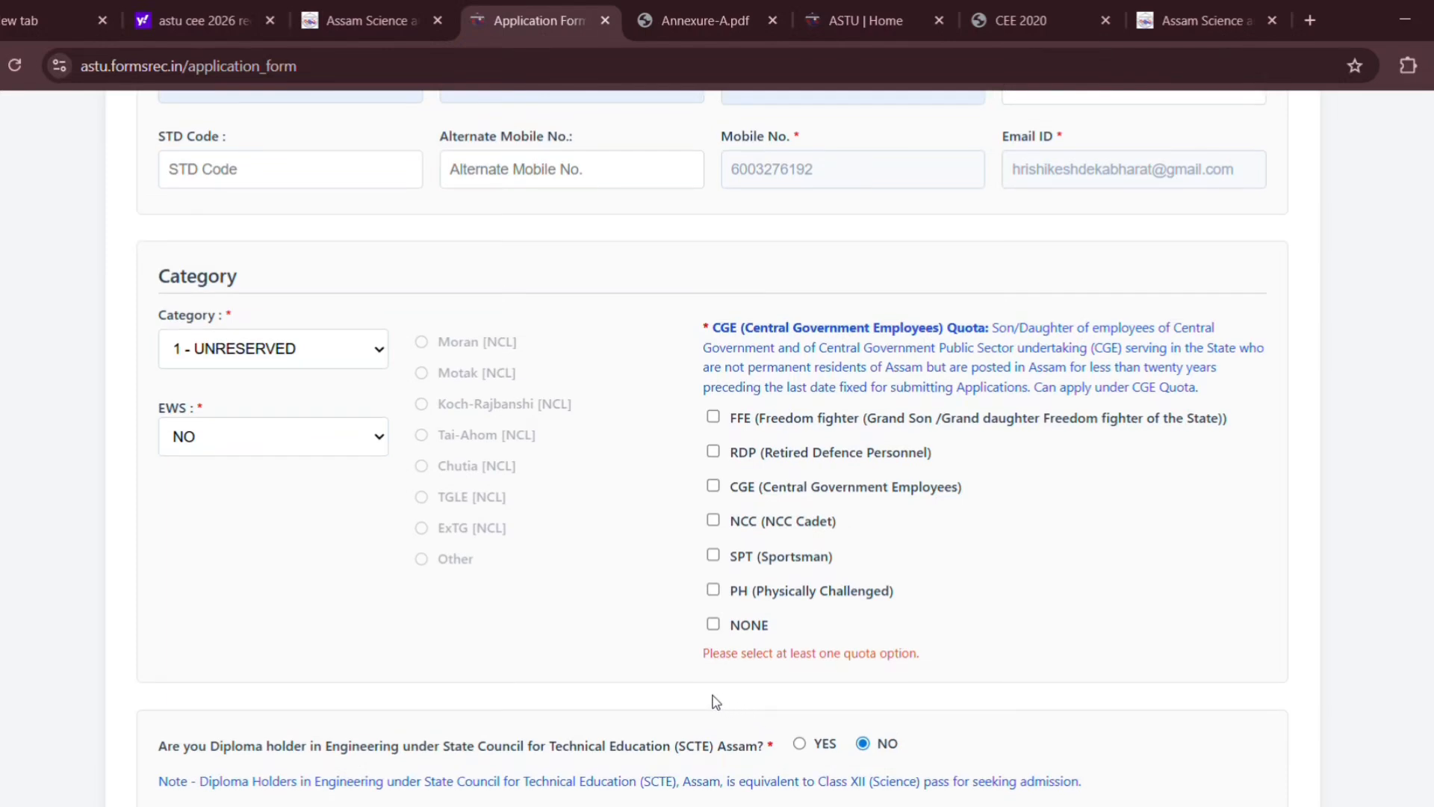
pyautogui.click(714, 625)
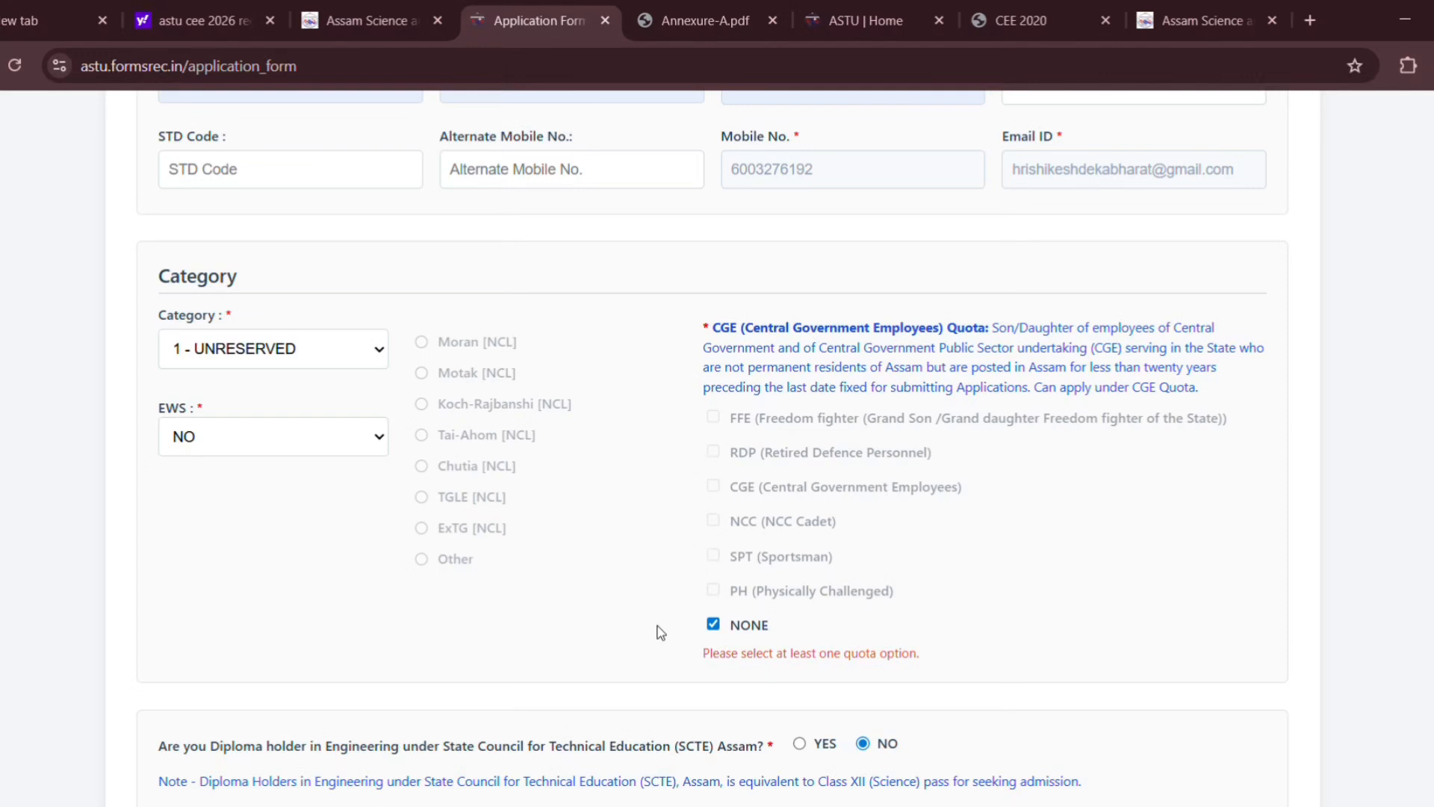
pyautogui.scroll(1, 657, 631)
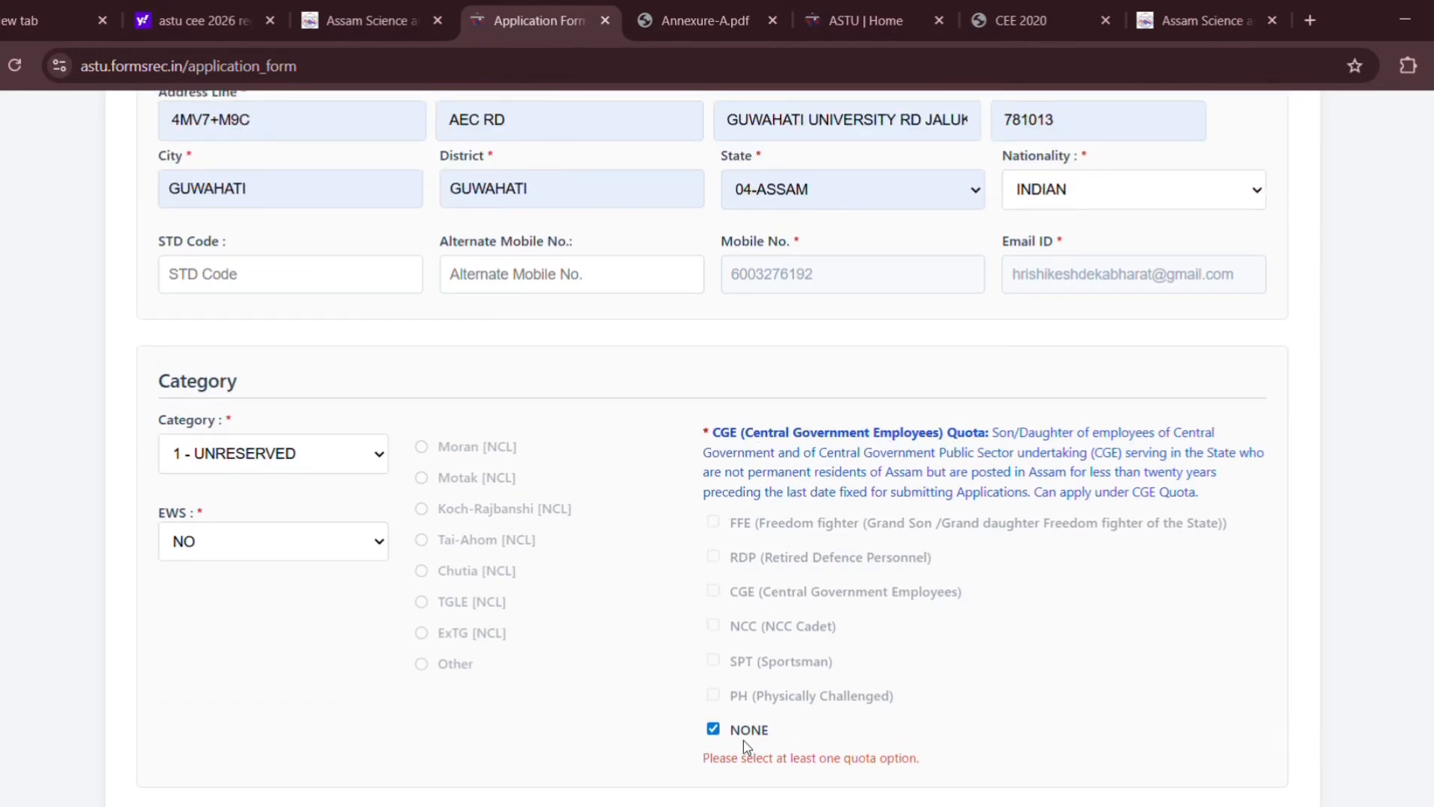
pyautogui.scroll(-10, 630, 503)
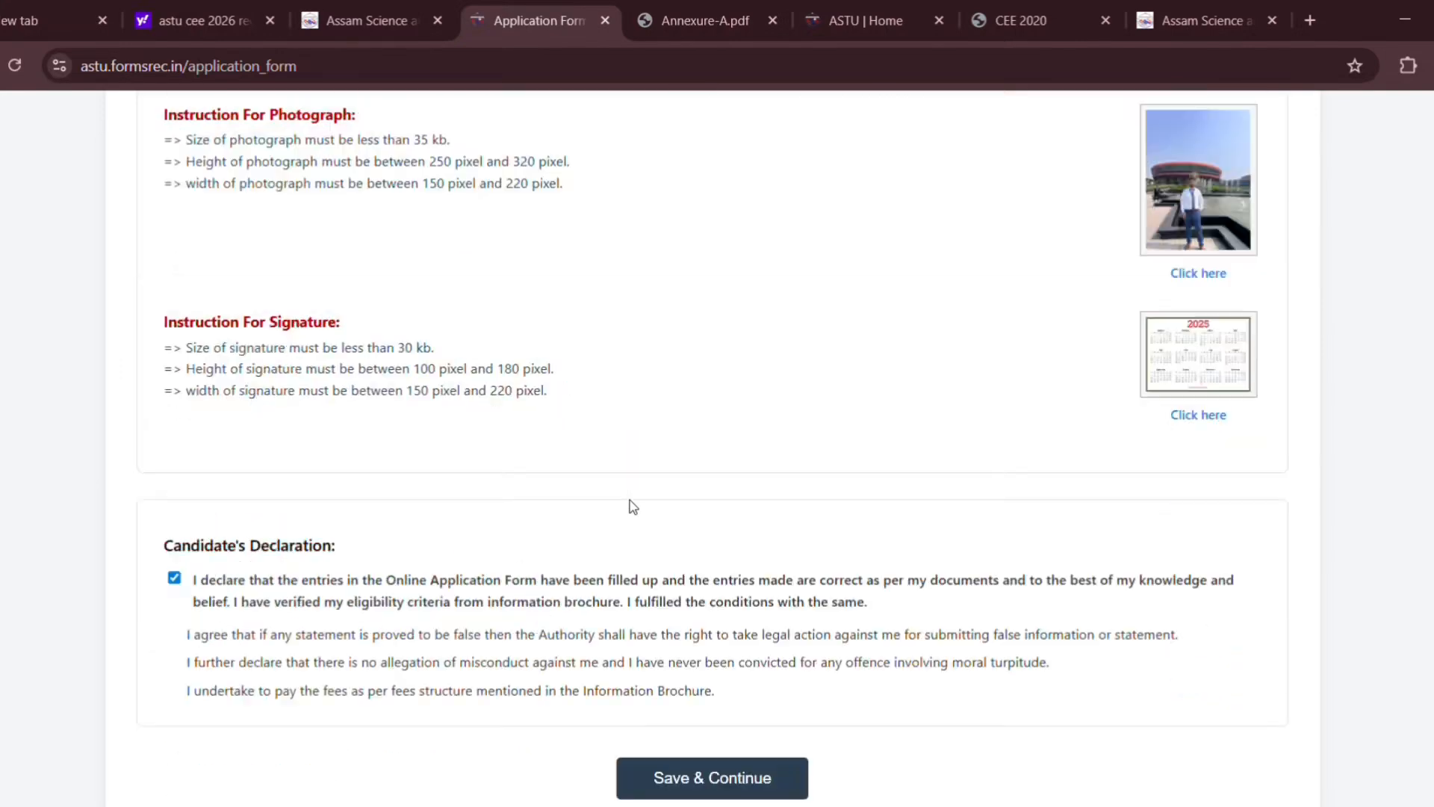
# - Press Save & Continue again and scroll to recheck the form
pyautogui.click(698, 704)
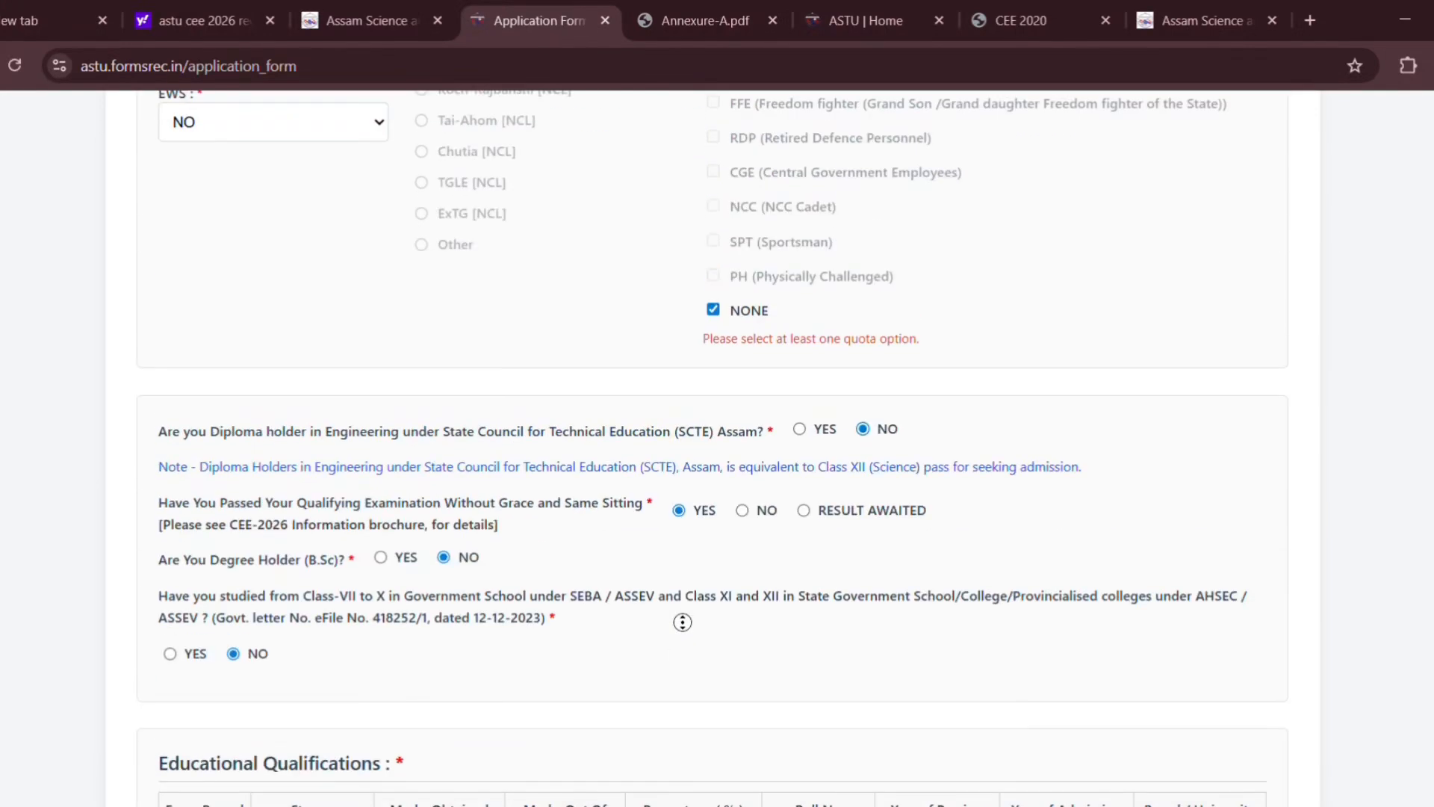
pyautogui.scroll(2, 1001, 598)
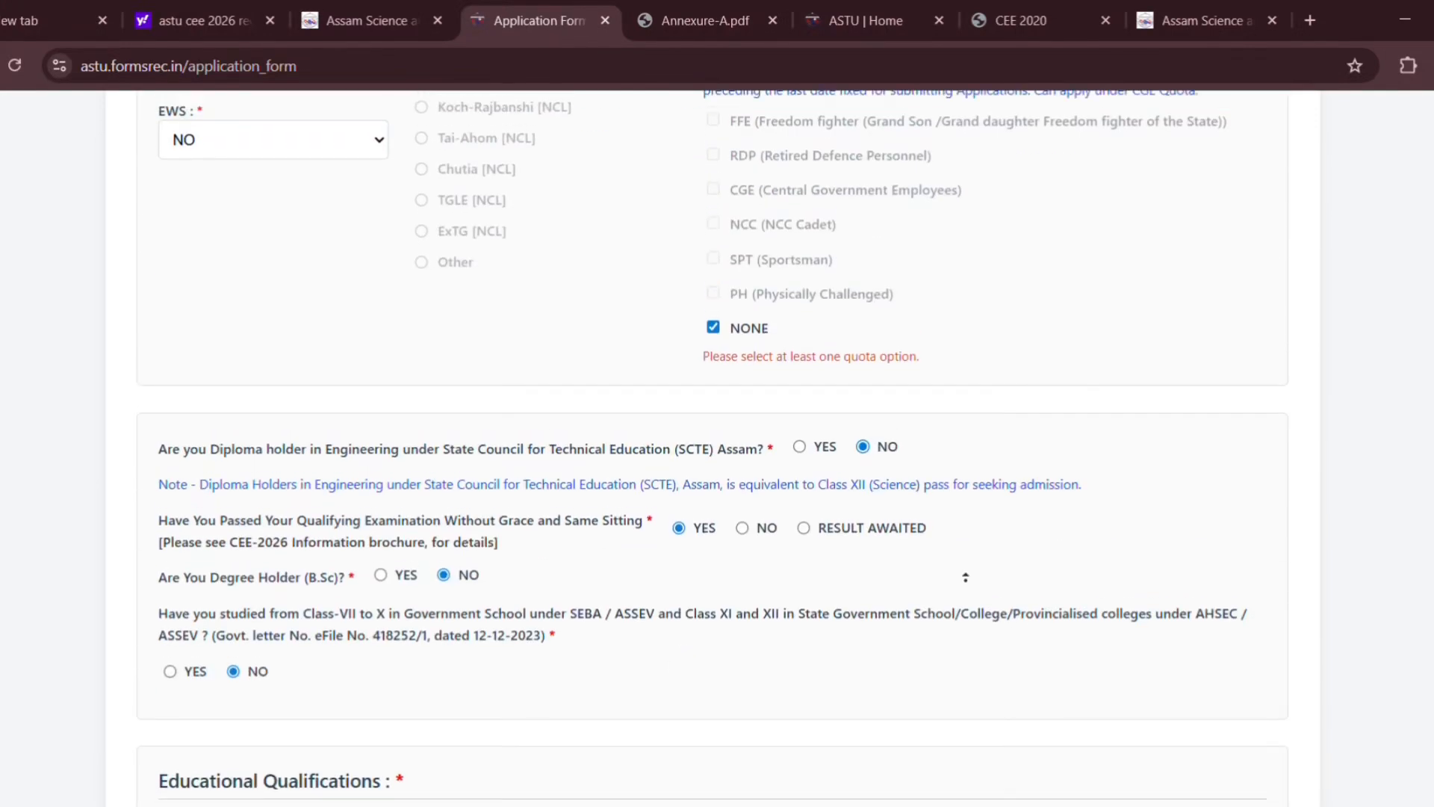
pyautogui.scroll(1, 966, 577)
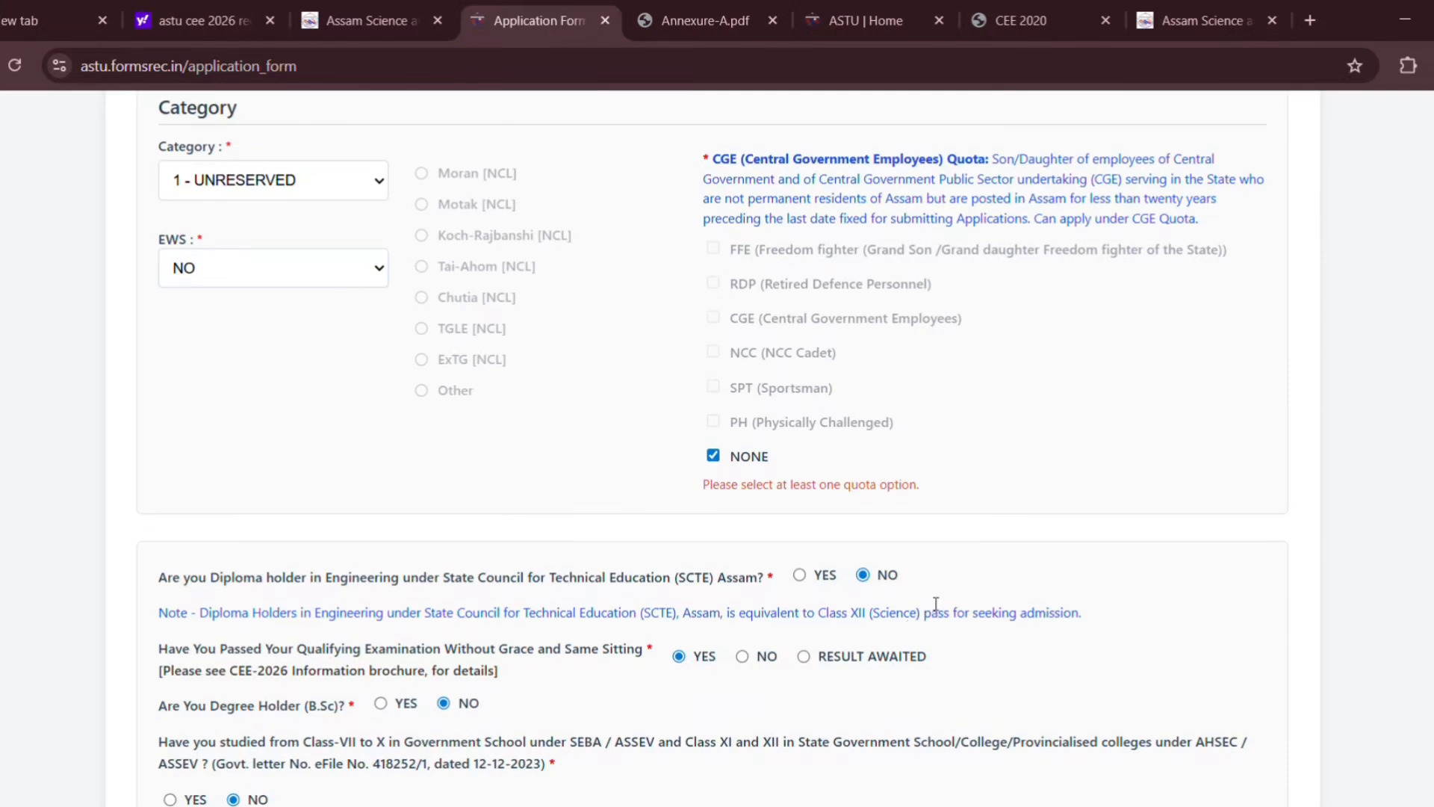
pyautogui.scroll(-4, 1270, 478)
pyautogui.scroll(-10, 1350, 485)
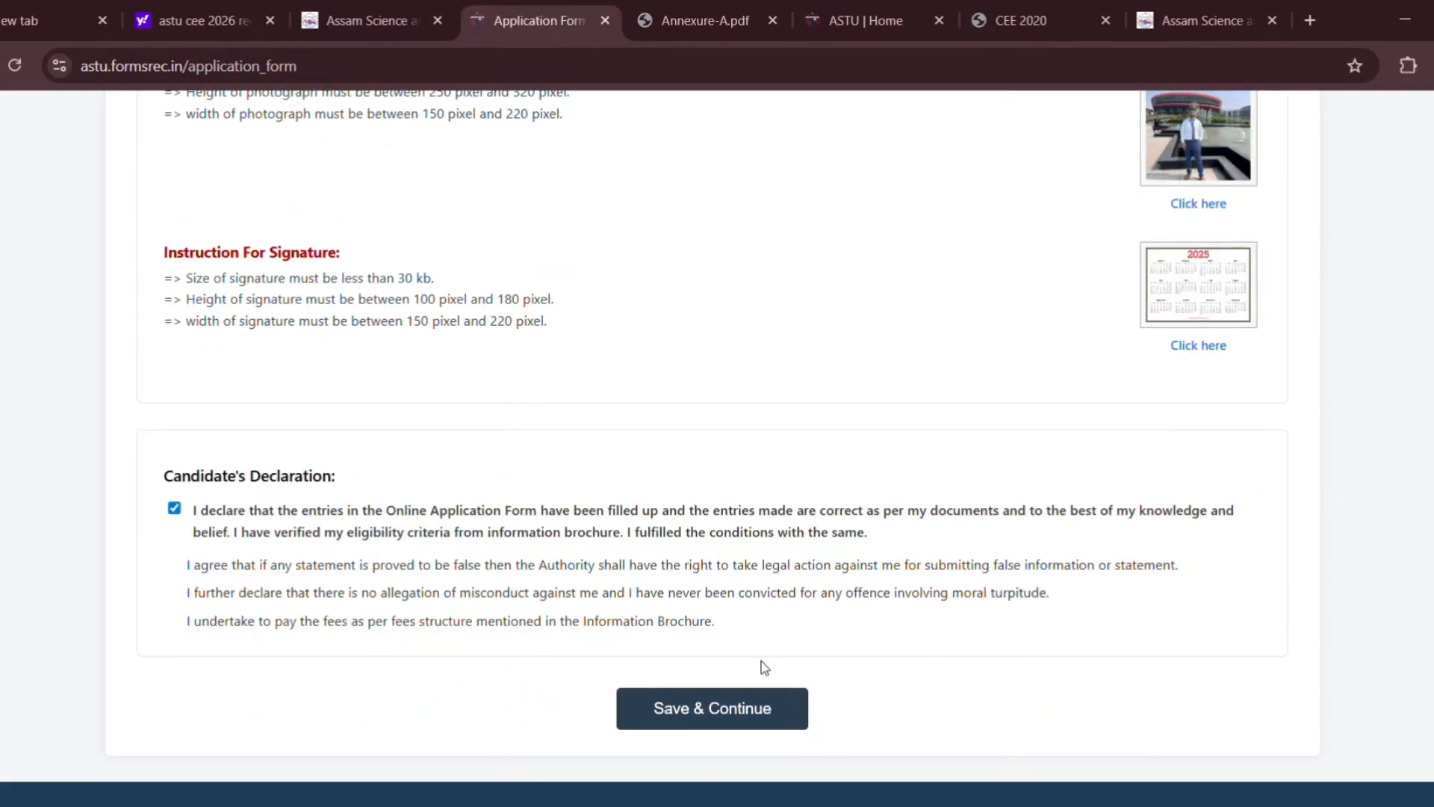
# - Save the completed form with Save & Continue to mark Step 3 done
pyautogui.click(740, 721)
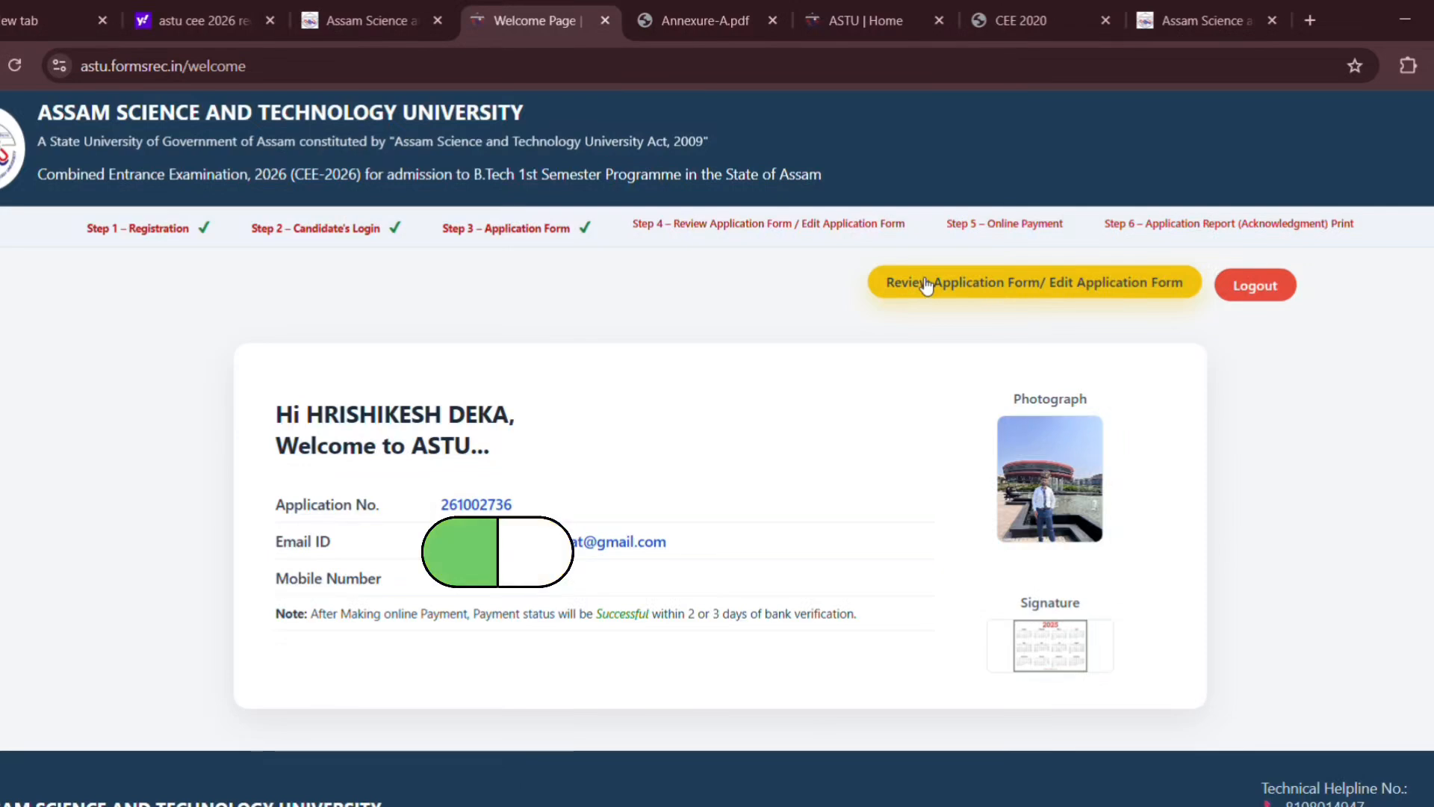
# - Open Review / Edit Application Form and scroll through the saved application
pyautogui.click(927, 276)
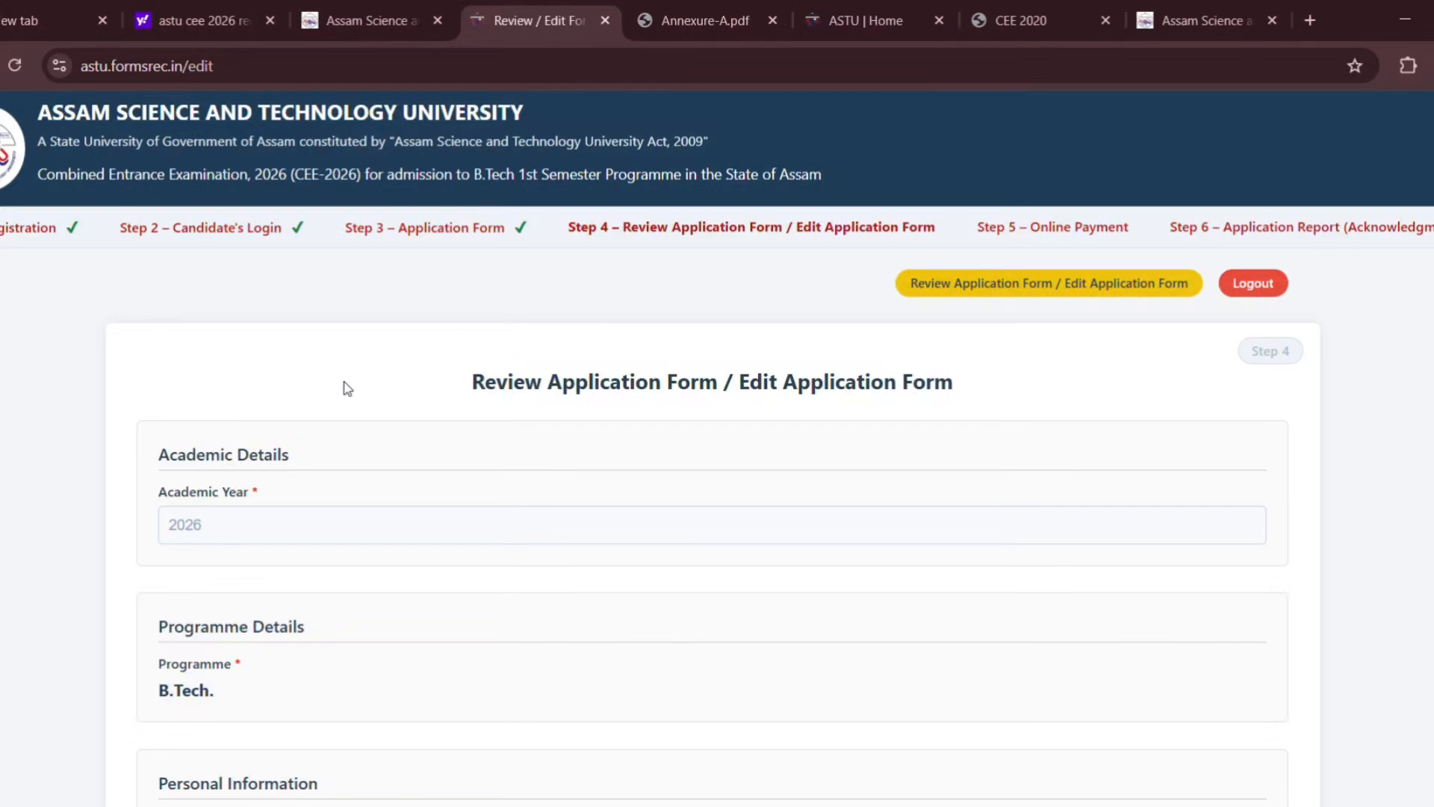
pyautogui.scroll(-15, 313, 507)
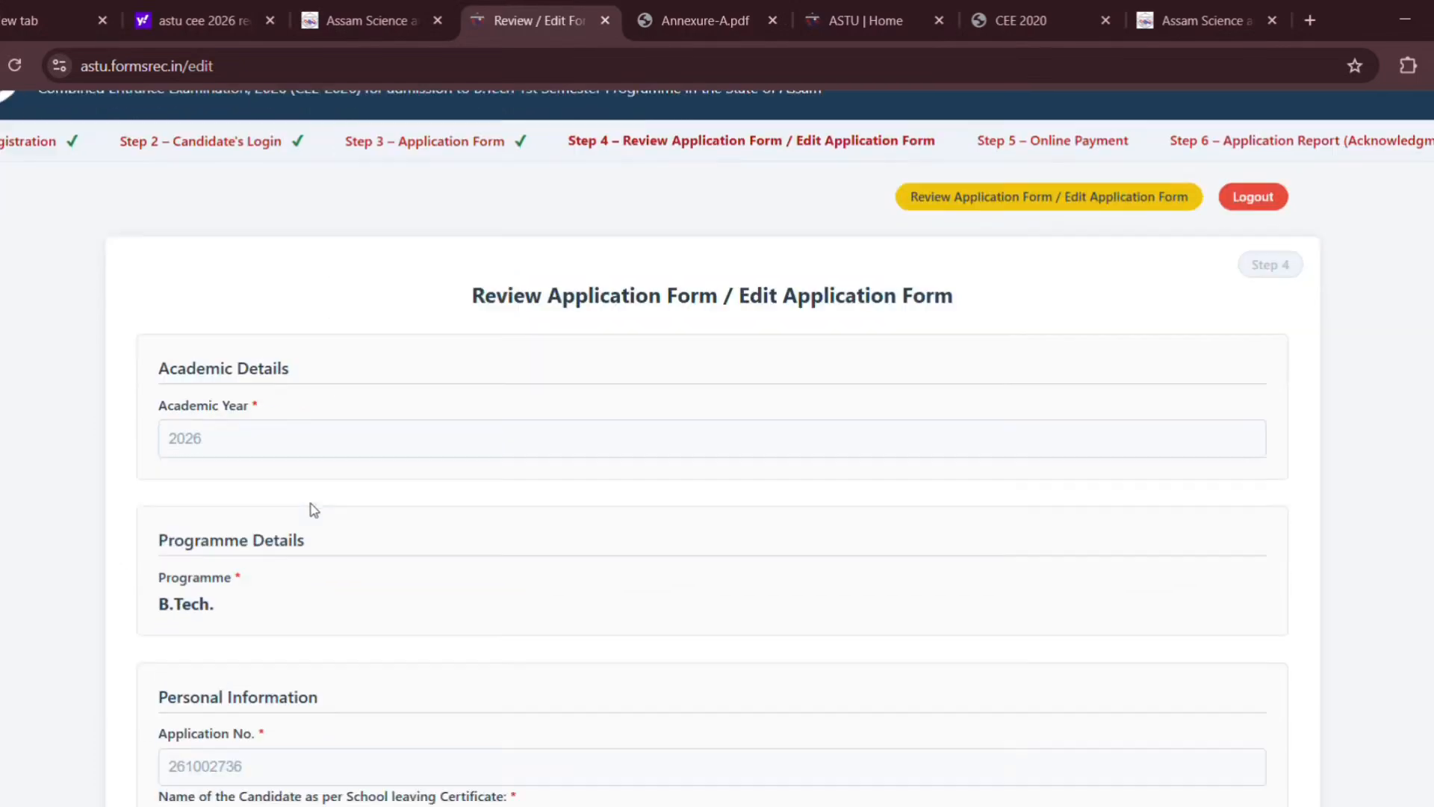
pyautogui.scroll(-20, 314, 511)
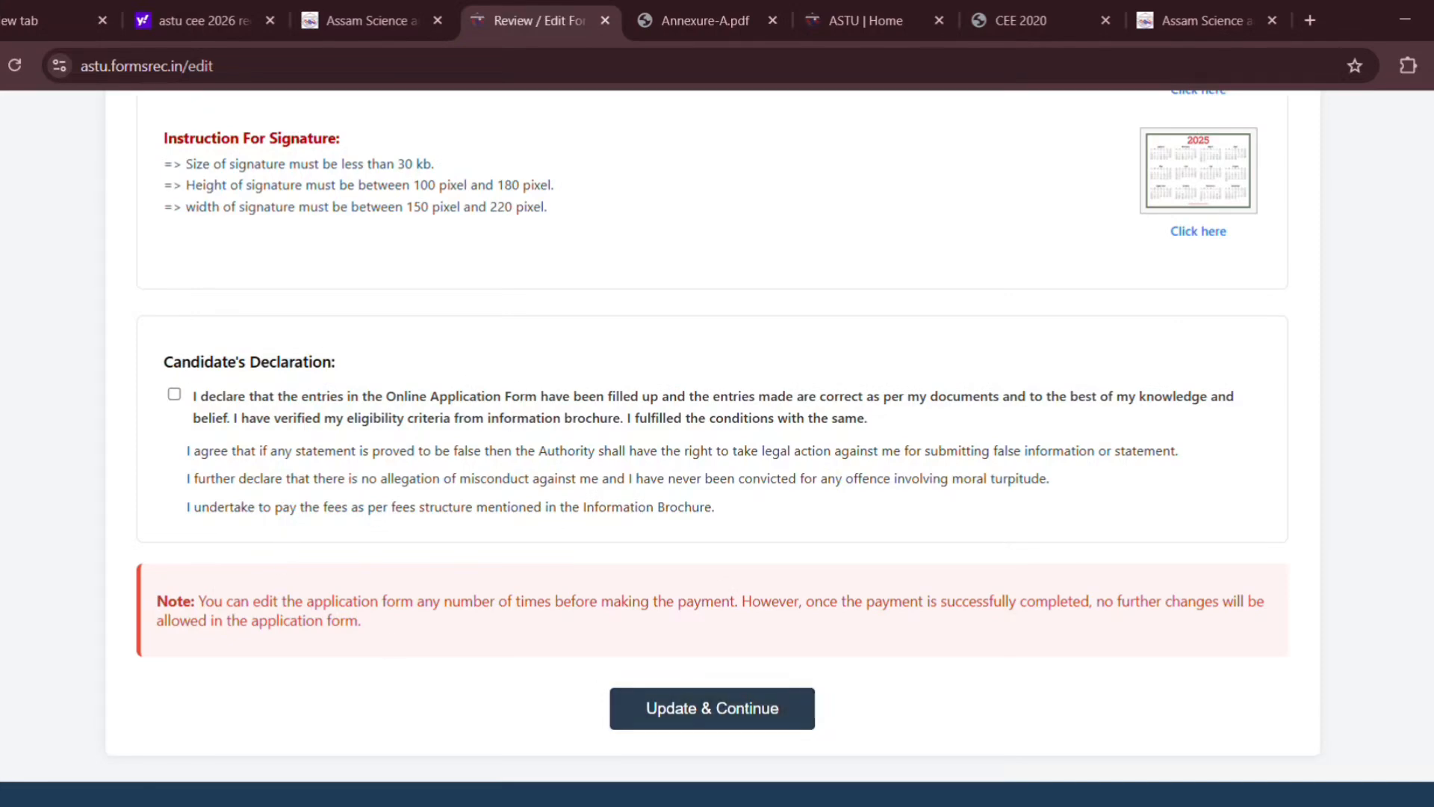
pyautogui.scroll(20, 794, 730)
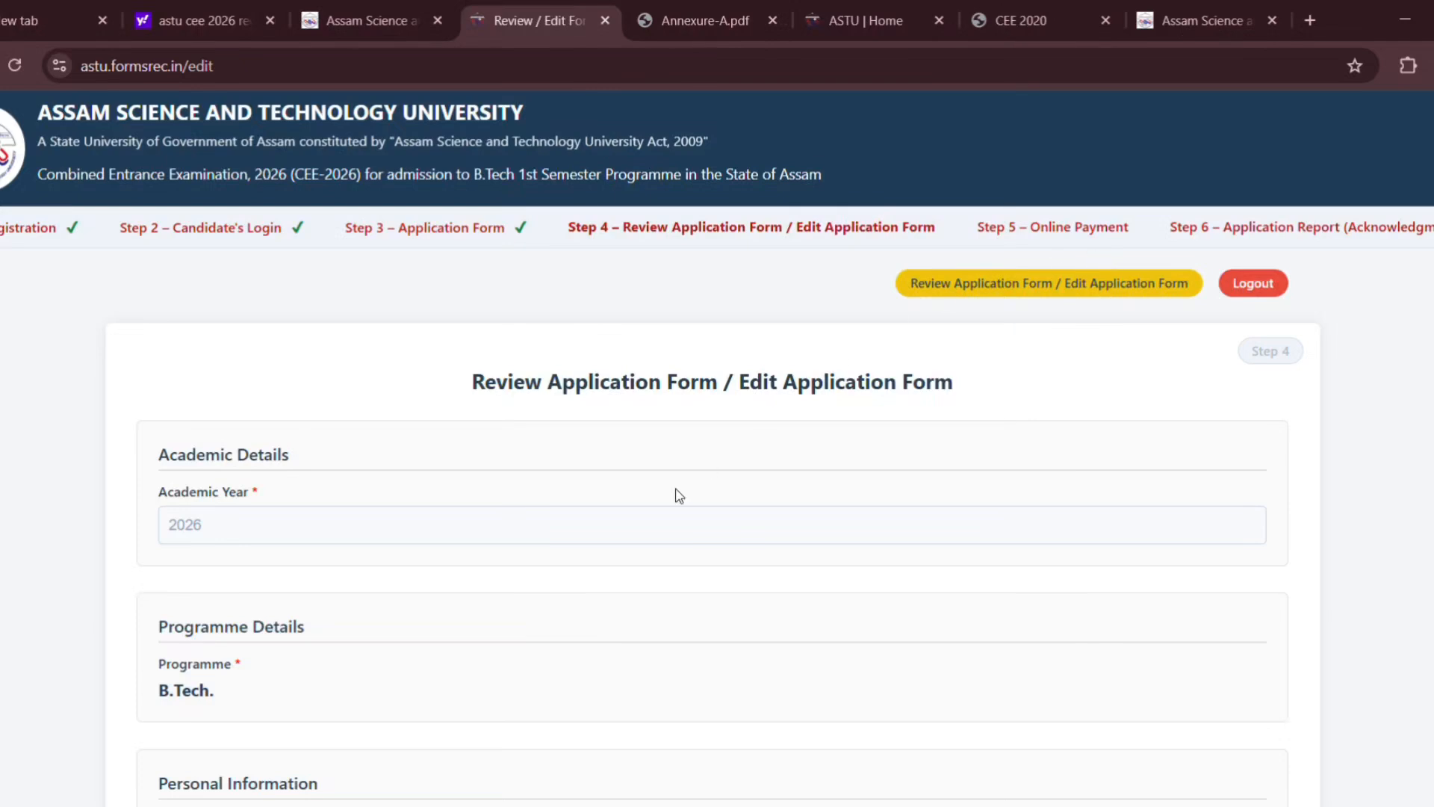
pyautogui.scroll(-20, 679, 496)
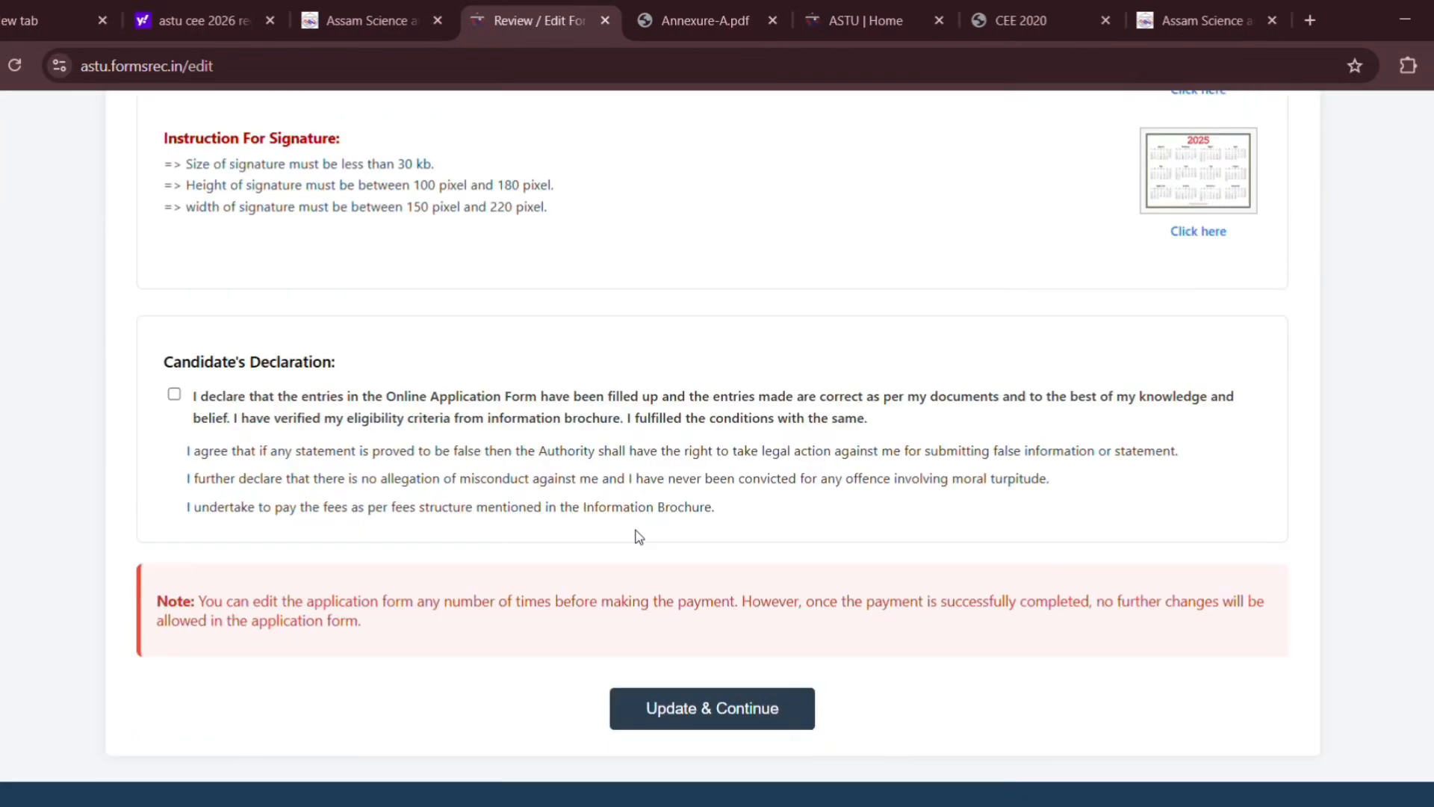
# - Accept the declaration, update the form, and start the ₹1500 online fee payment with Pay Now
pyautogui.click(174, 396)
pyautogui.click(709, 719)
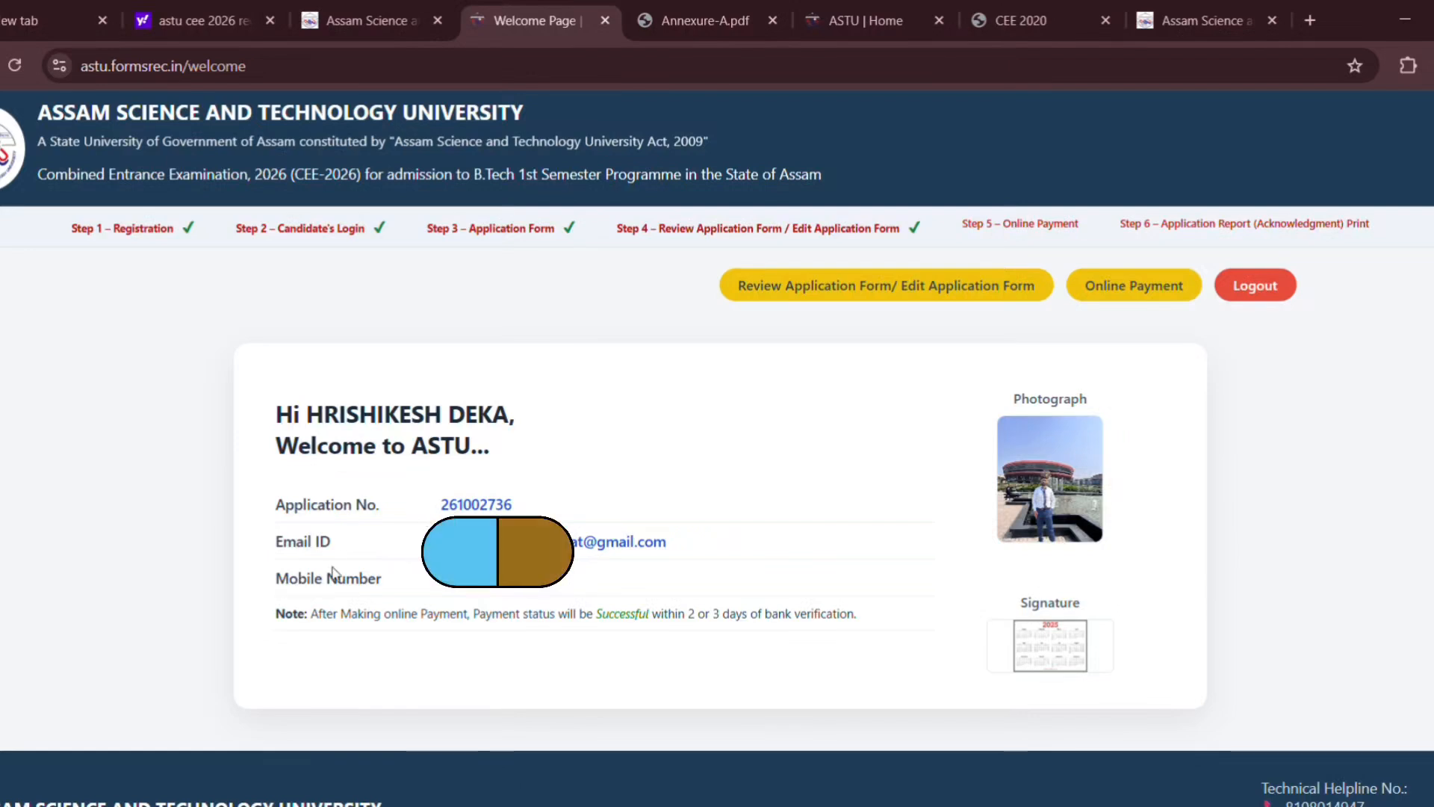
pyautogui.click(1133, 283)
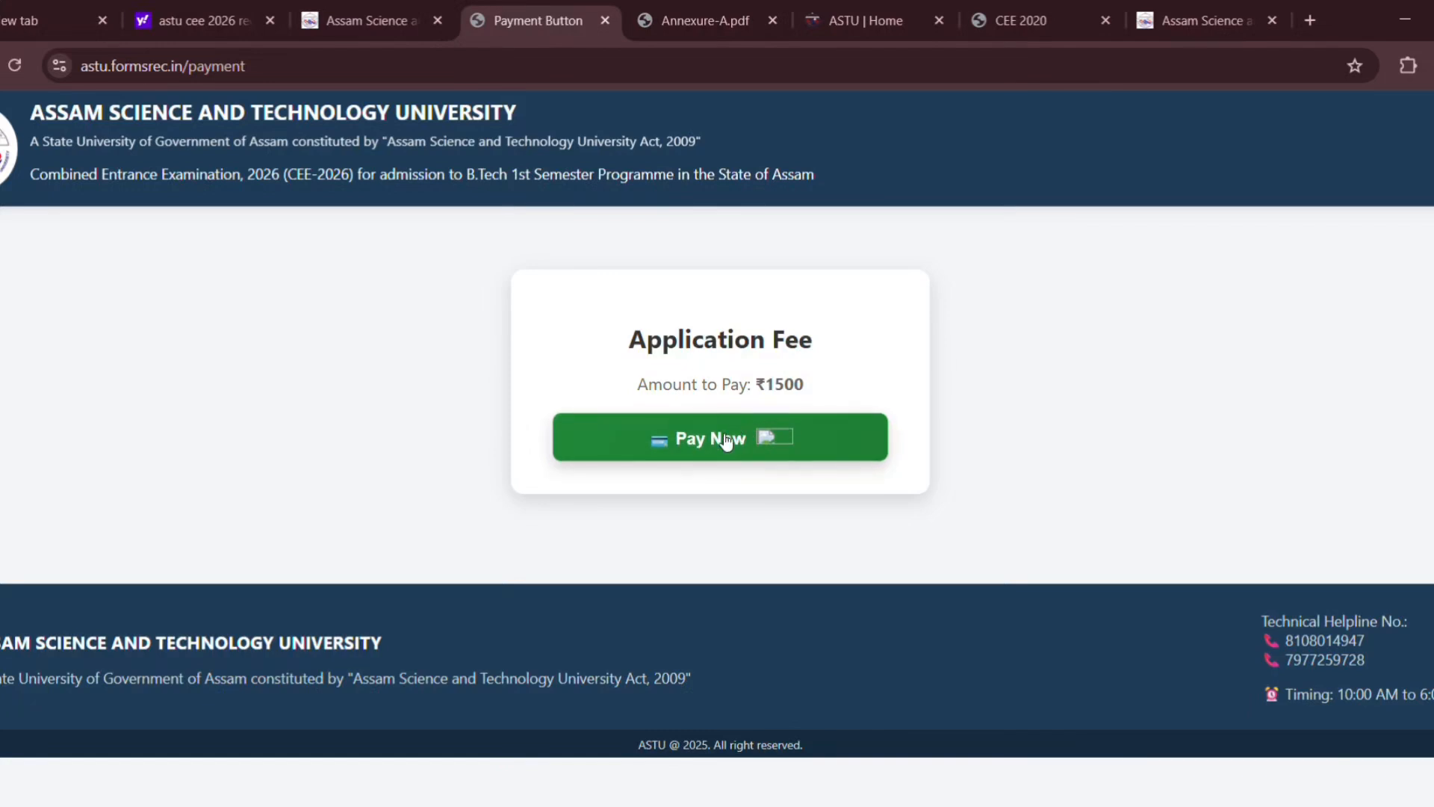
pyautogui.click(725, 441)
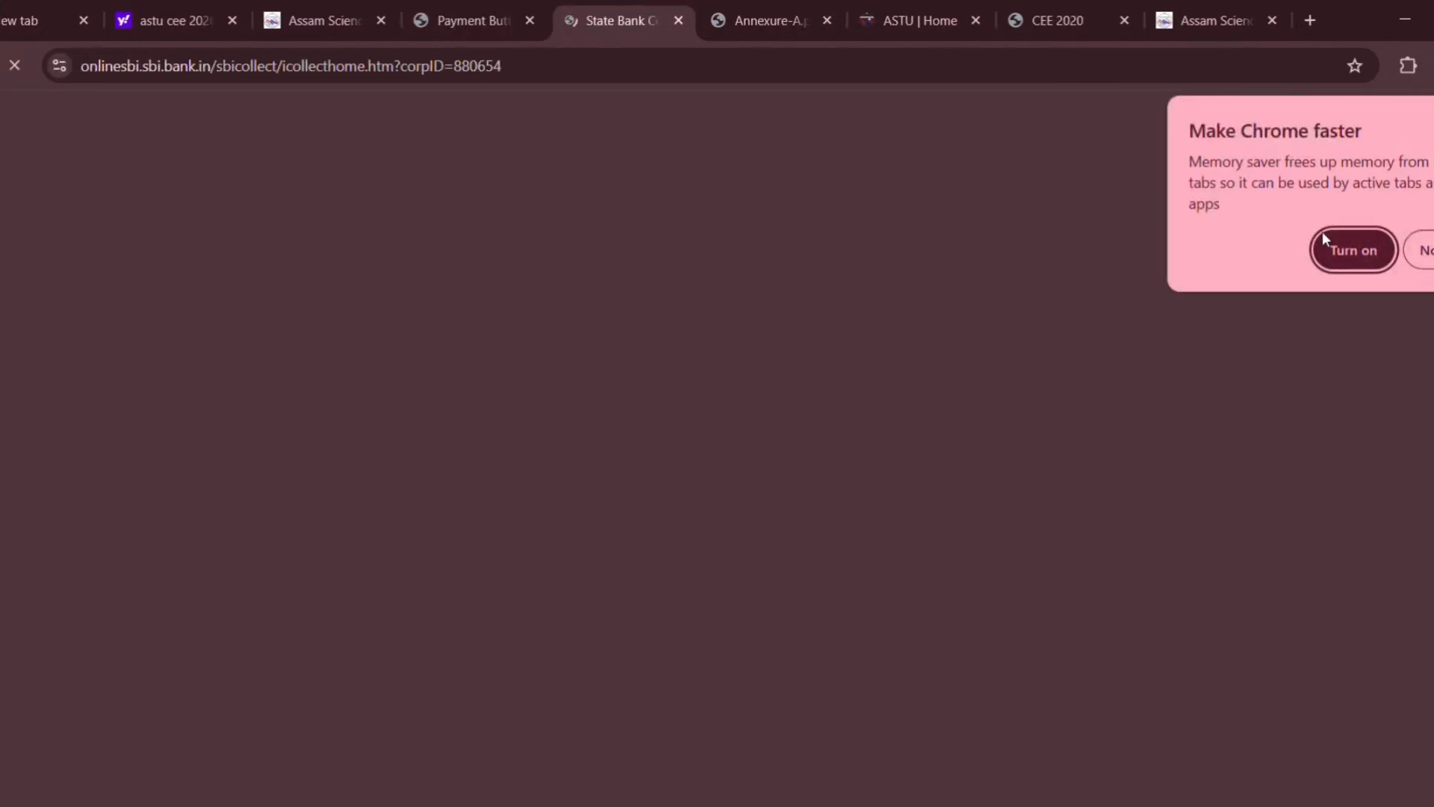
# - Close the 'Make Chrome faster' popup and scroll through the CEE FEE 2026 Rs.1500 payment details form
pyautogui.click(1352, 251)
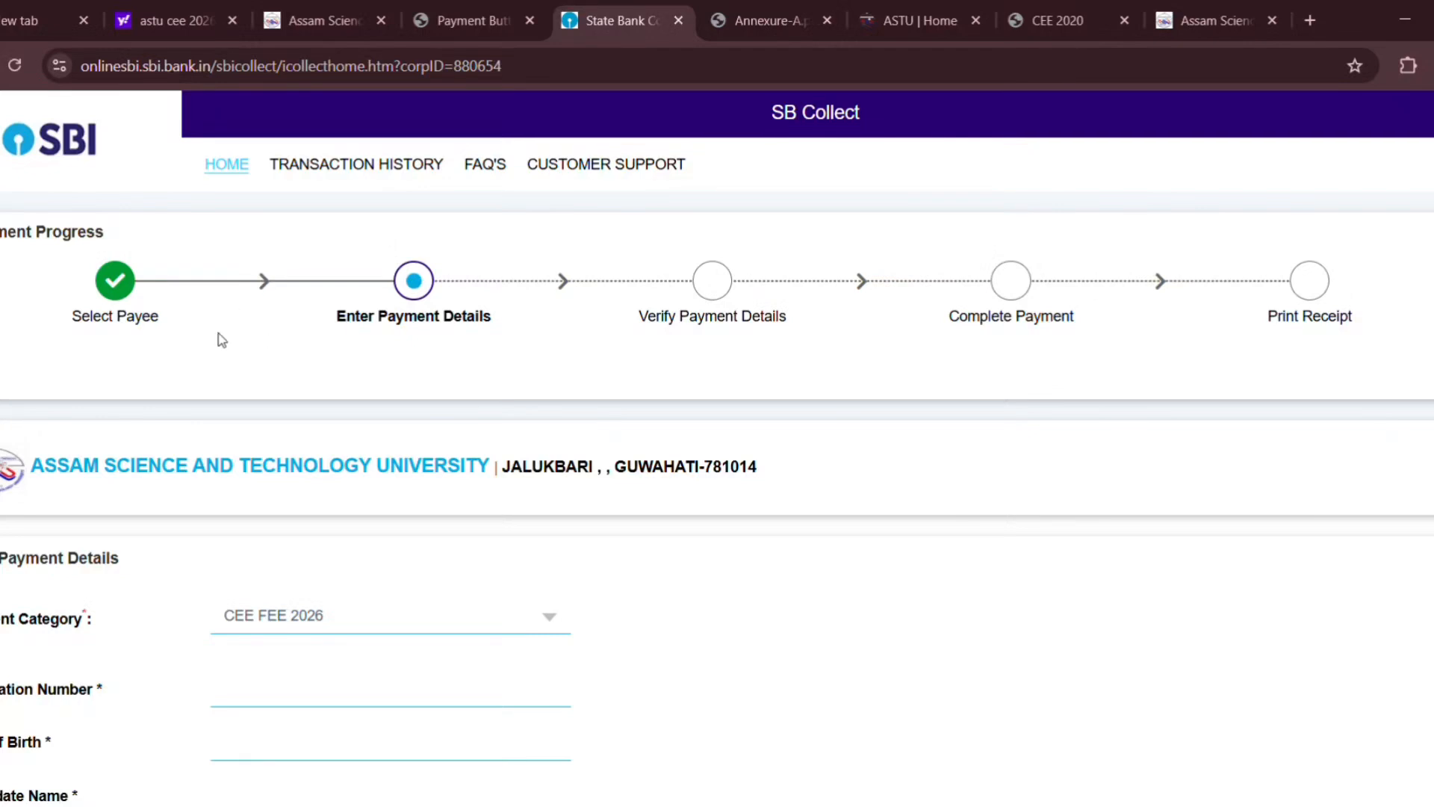
pyautogui.scroll(-3, 306, 372)
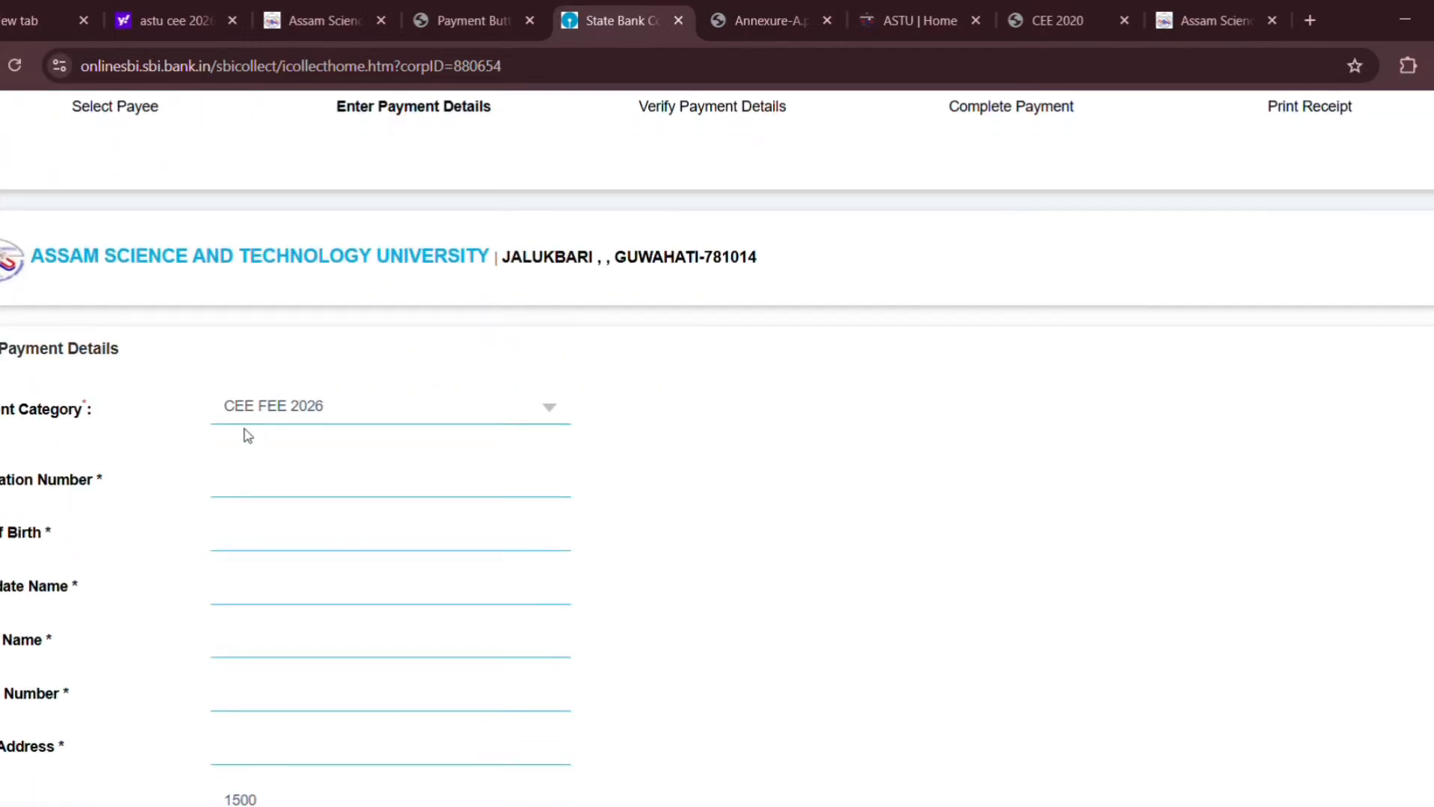
pyautogui.scroll(-2, 233, 448)
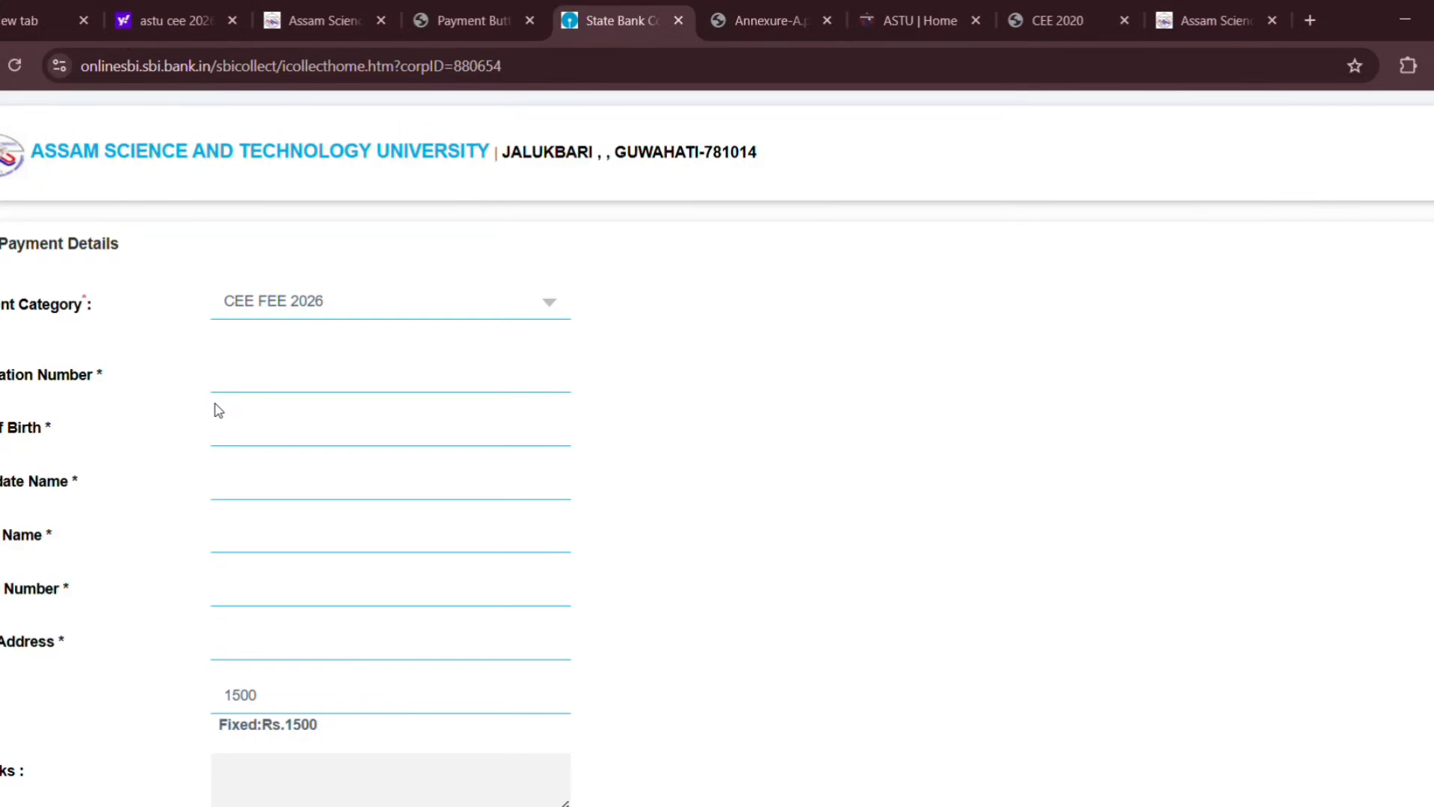
pyautogui.scroll(-8, 217, 414)
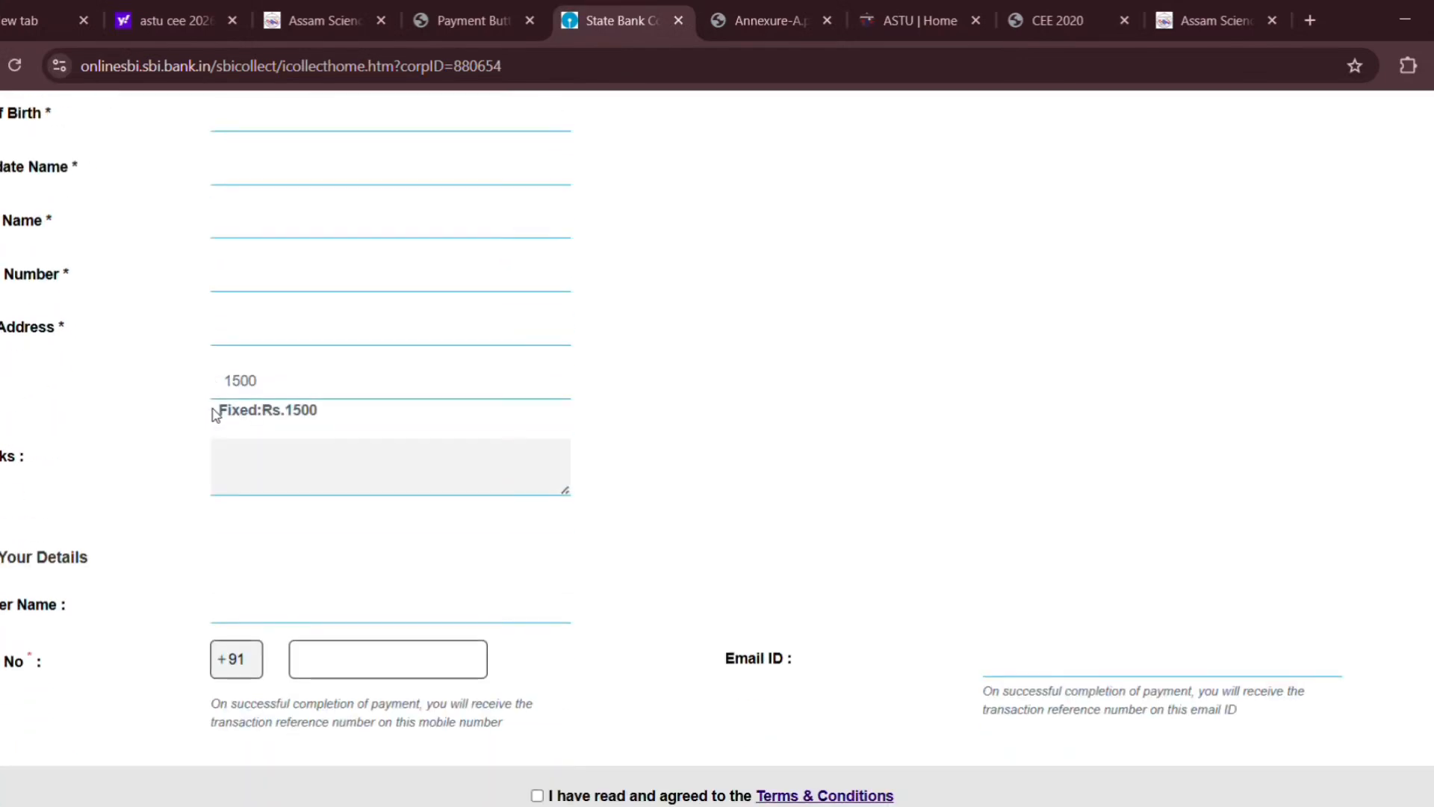
pyautogui.scroll(10, 214, 413)
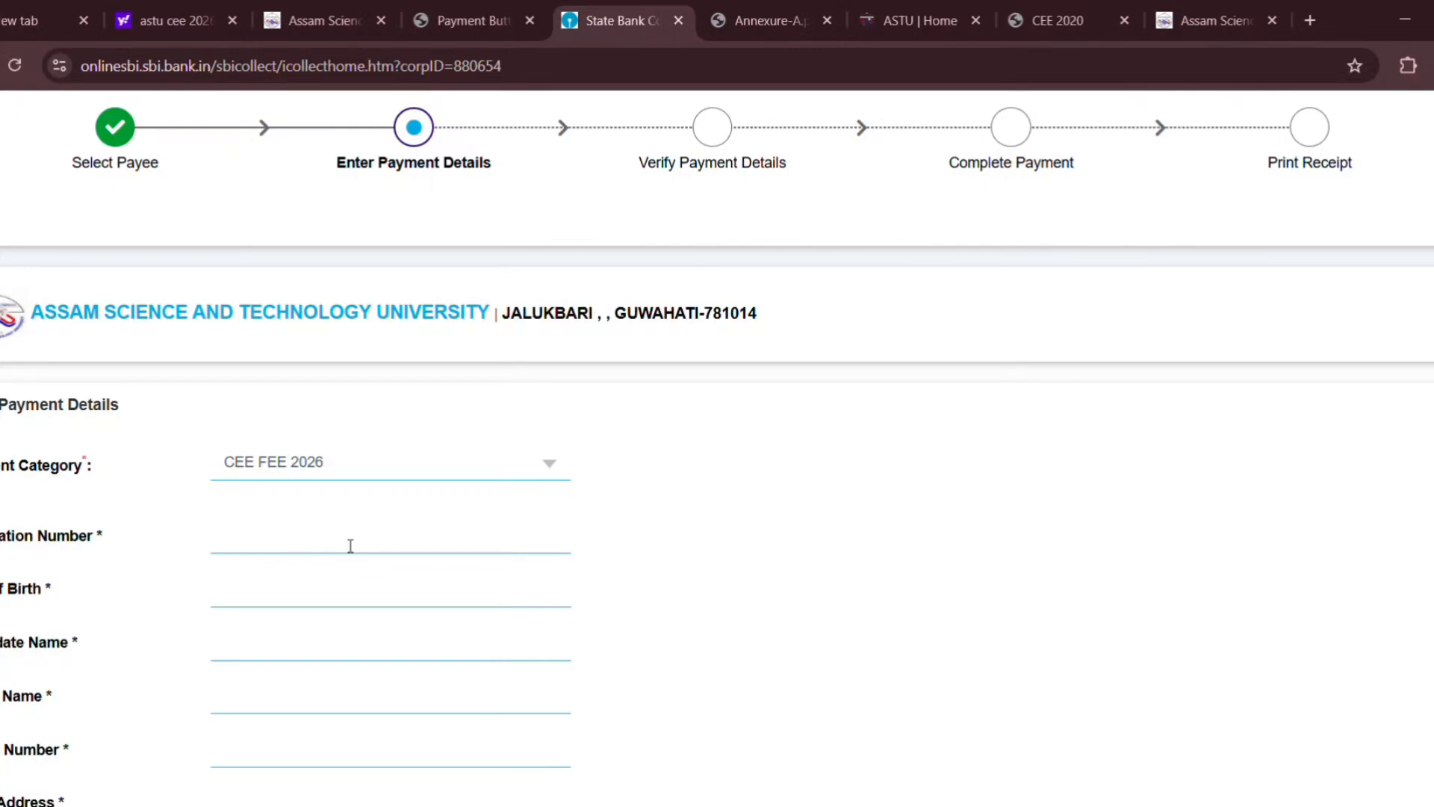
pyautogui.scroll(-10, 351, 546)
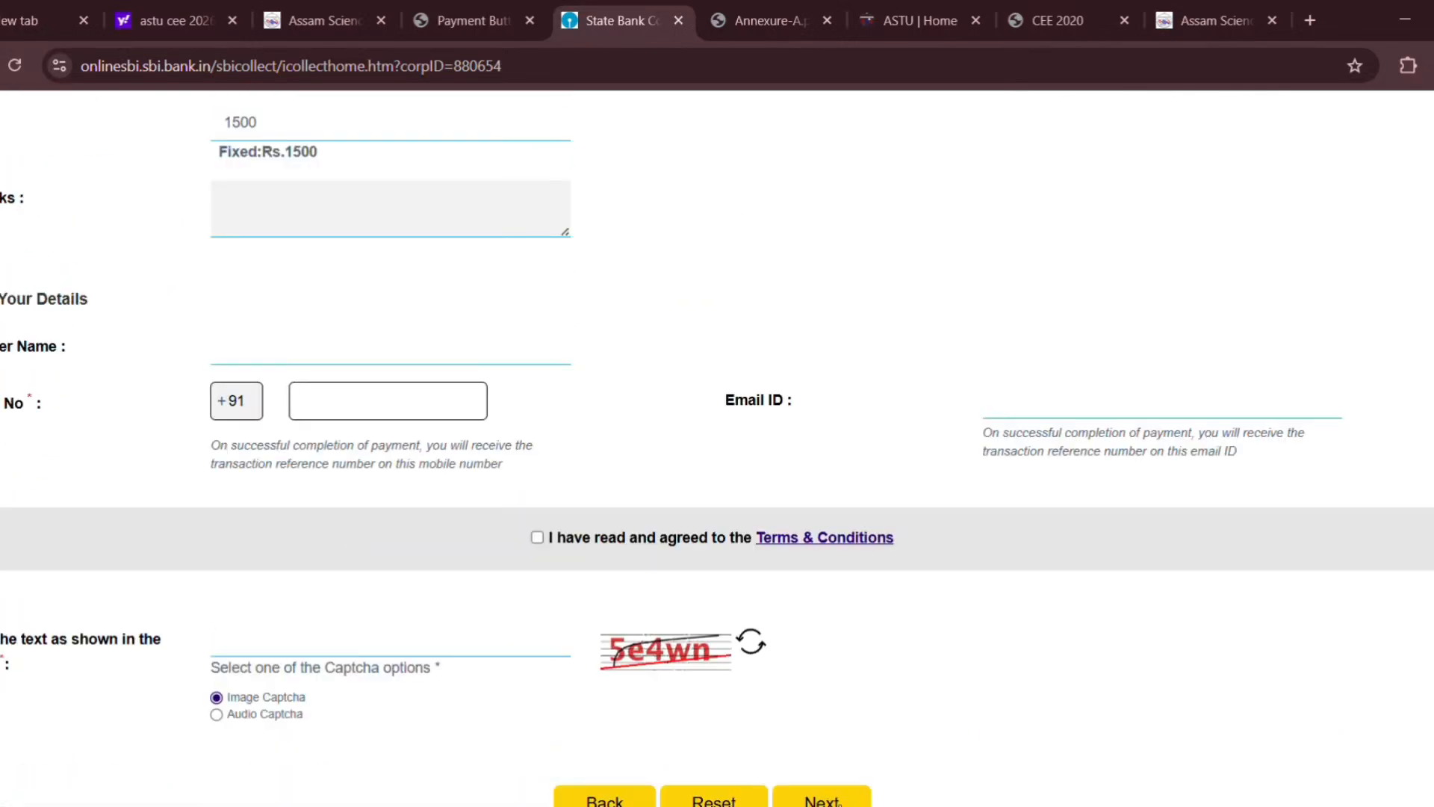
pyautogui.scroll(10, 829, 747)
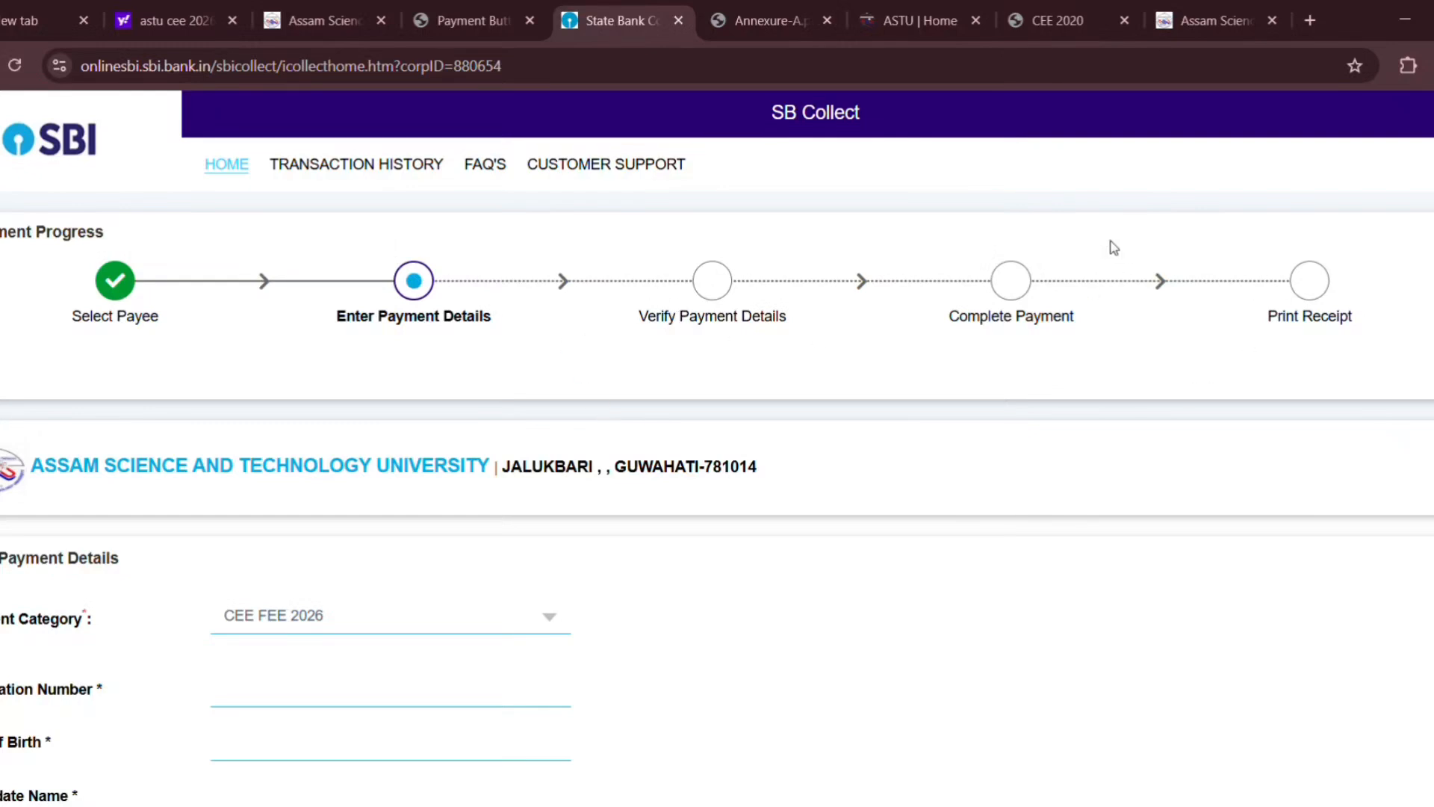
pyautogui.scroll(-10, 1034, 535)
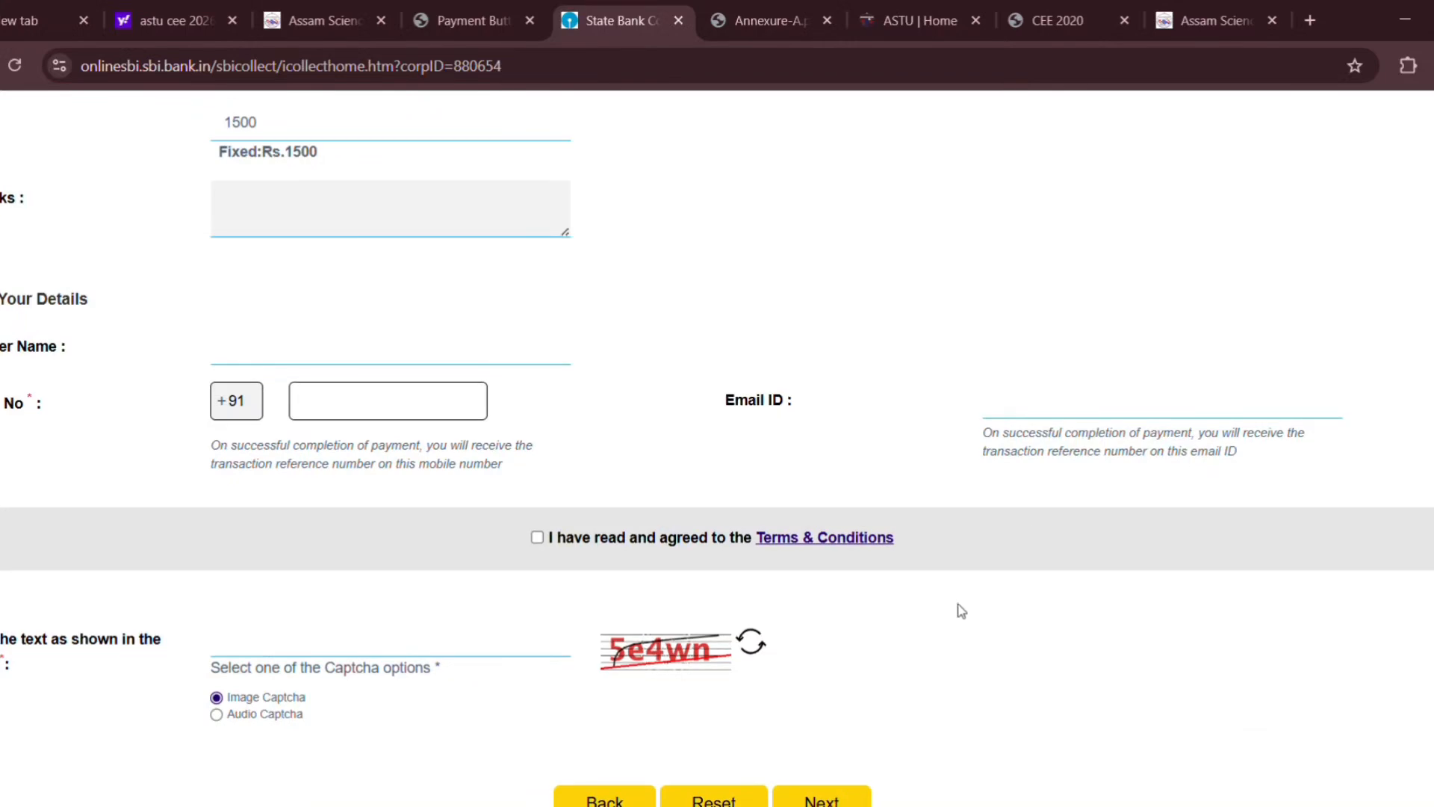
pyautogui.scroll(10, 867, 665)
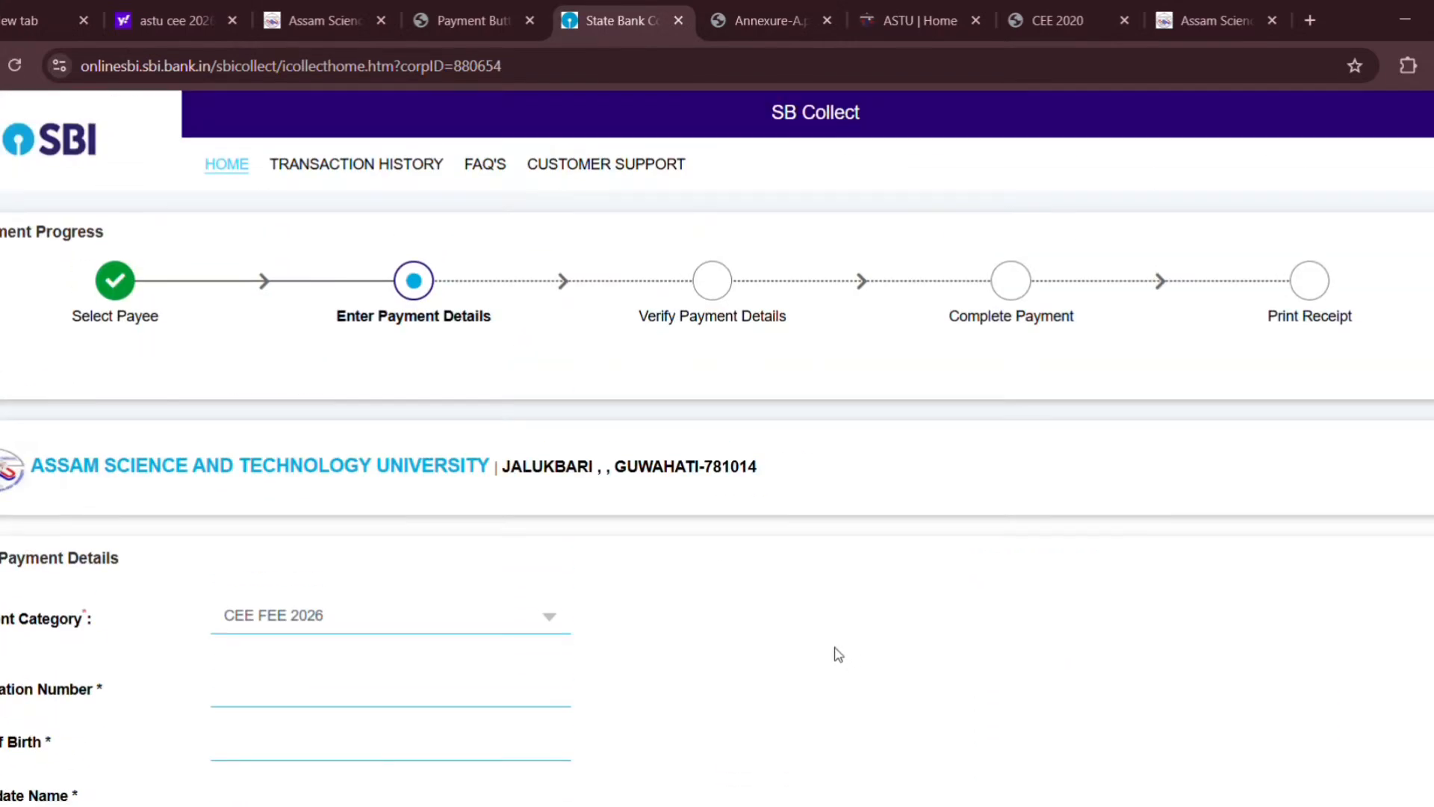
pyautogui.scroll(-10, 798, 644)
pyautogui.scroll(7, 785, 637)
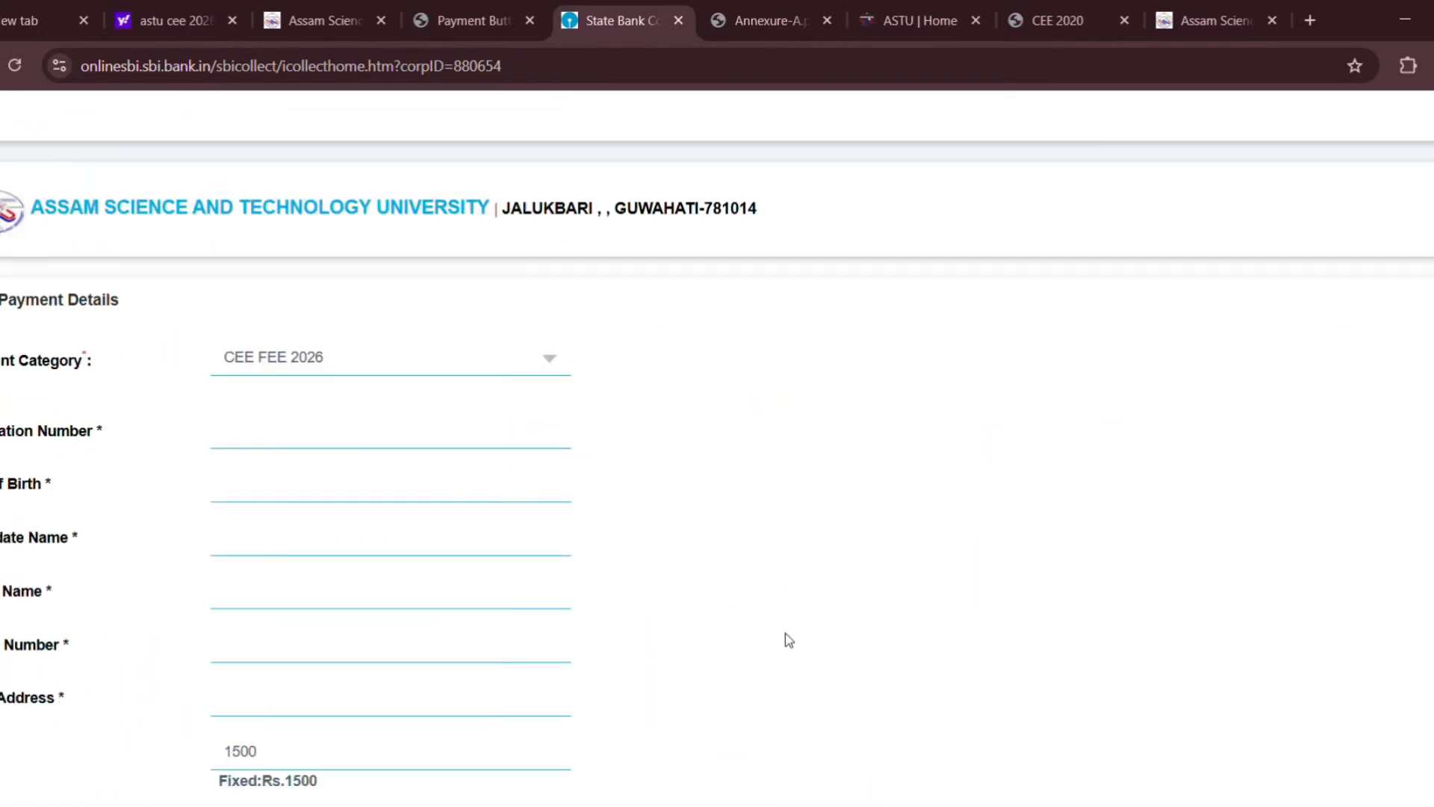
pyautogui.scroll(-8, 381, 669)
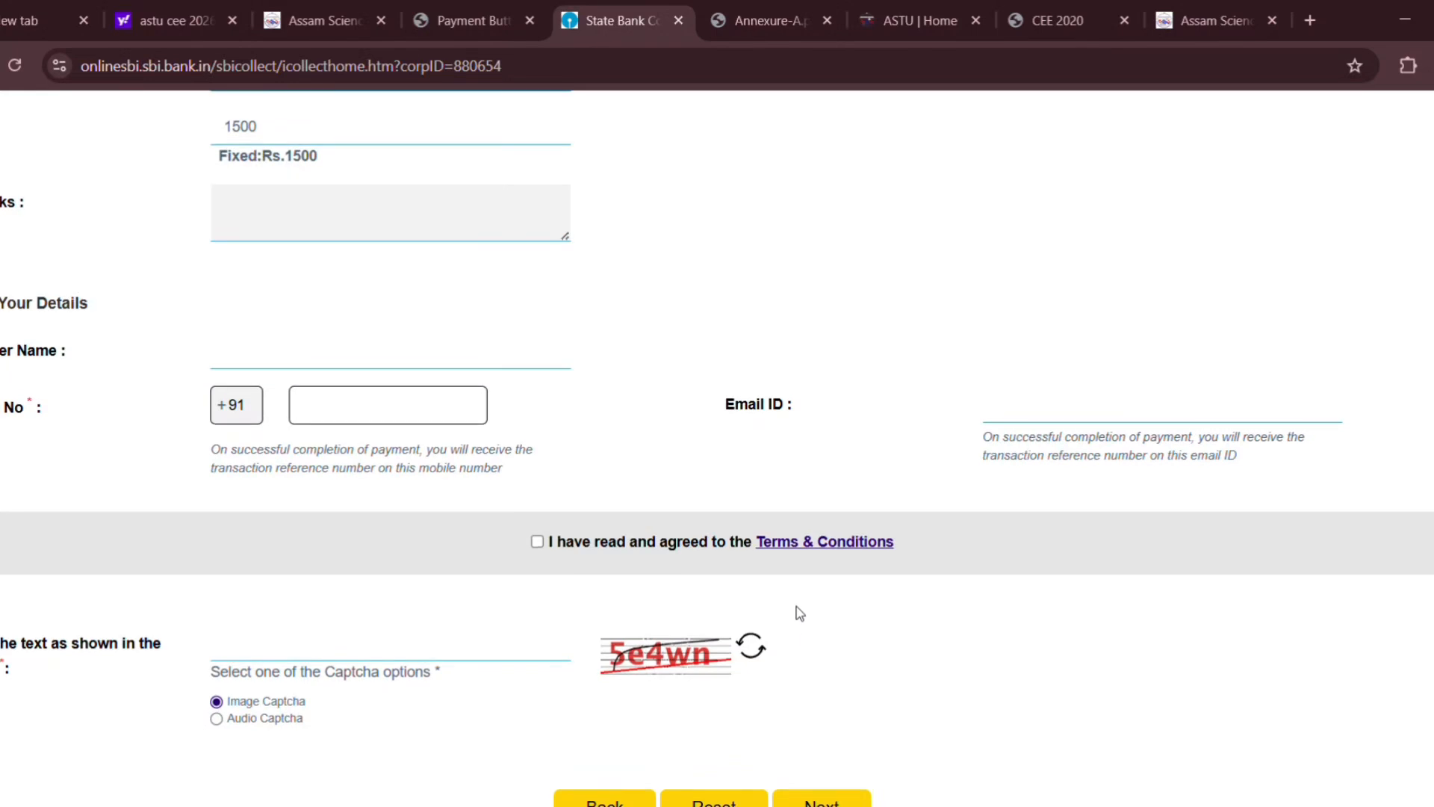
pyautogui.scroll(10, 797, 612)
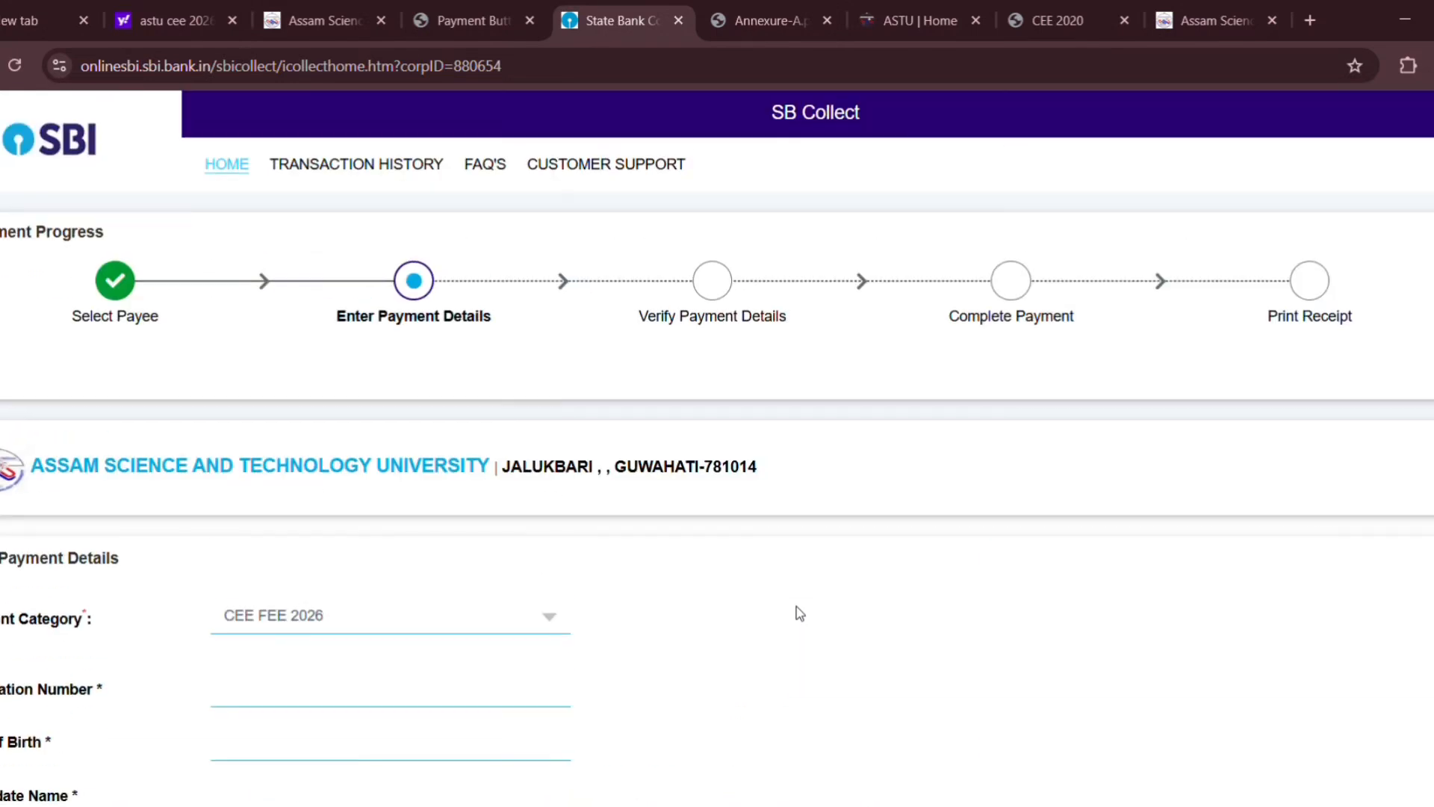